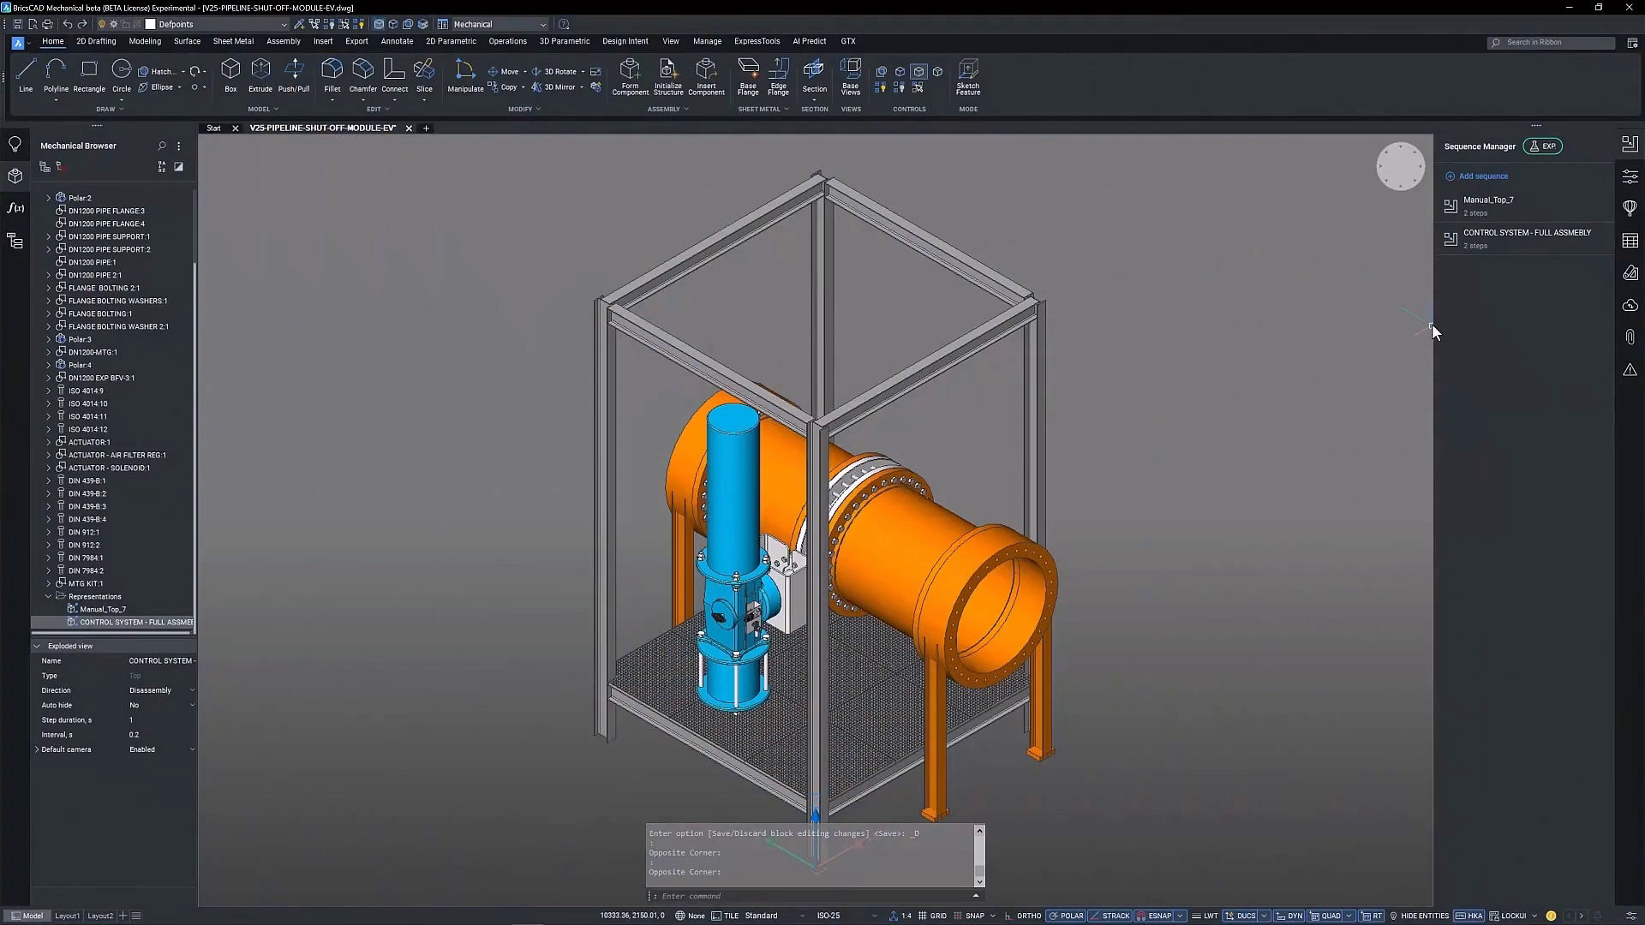
Start a new sequence whose Step 1 holds the blue valve, solenoid valve and filter regulator parts
{"action": "left_click", "coordinate": [1498, 176]}
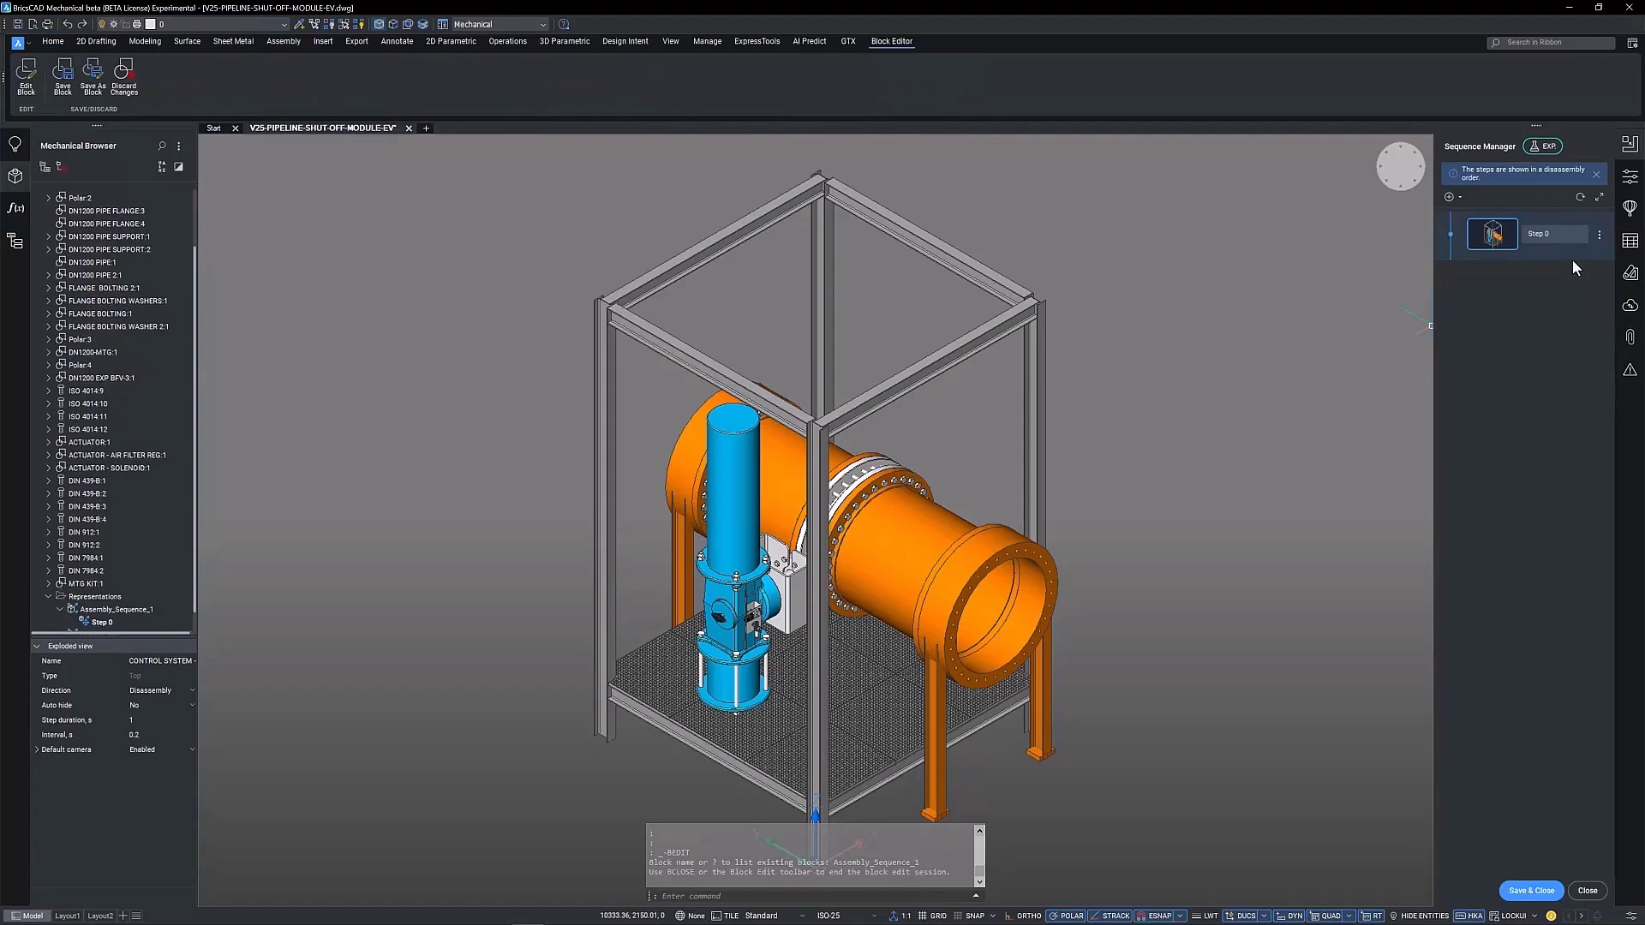
{"action": "left_click", "coordinate": [1447, 197]}
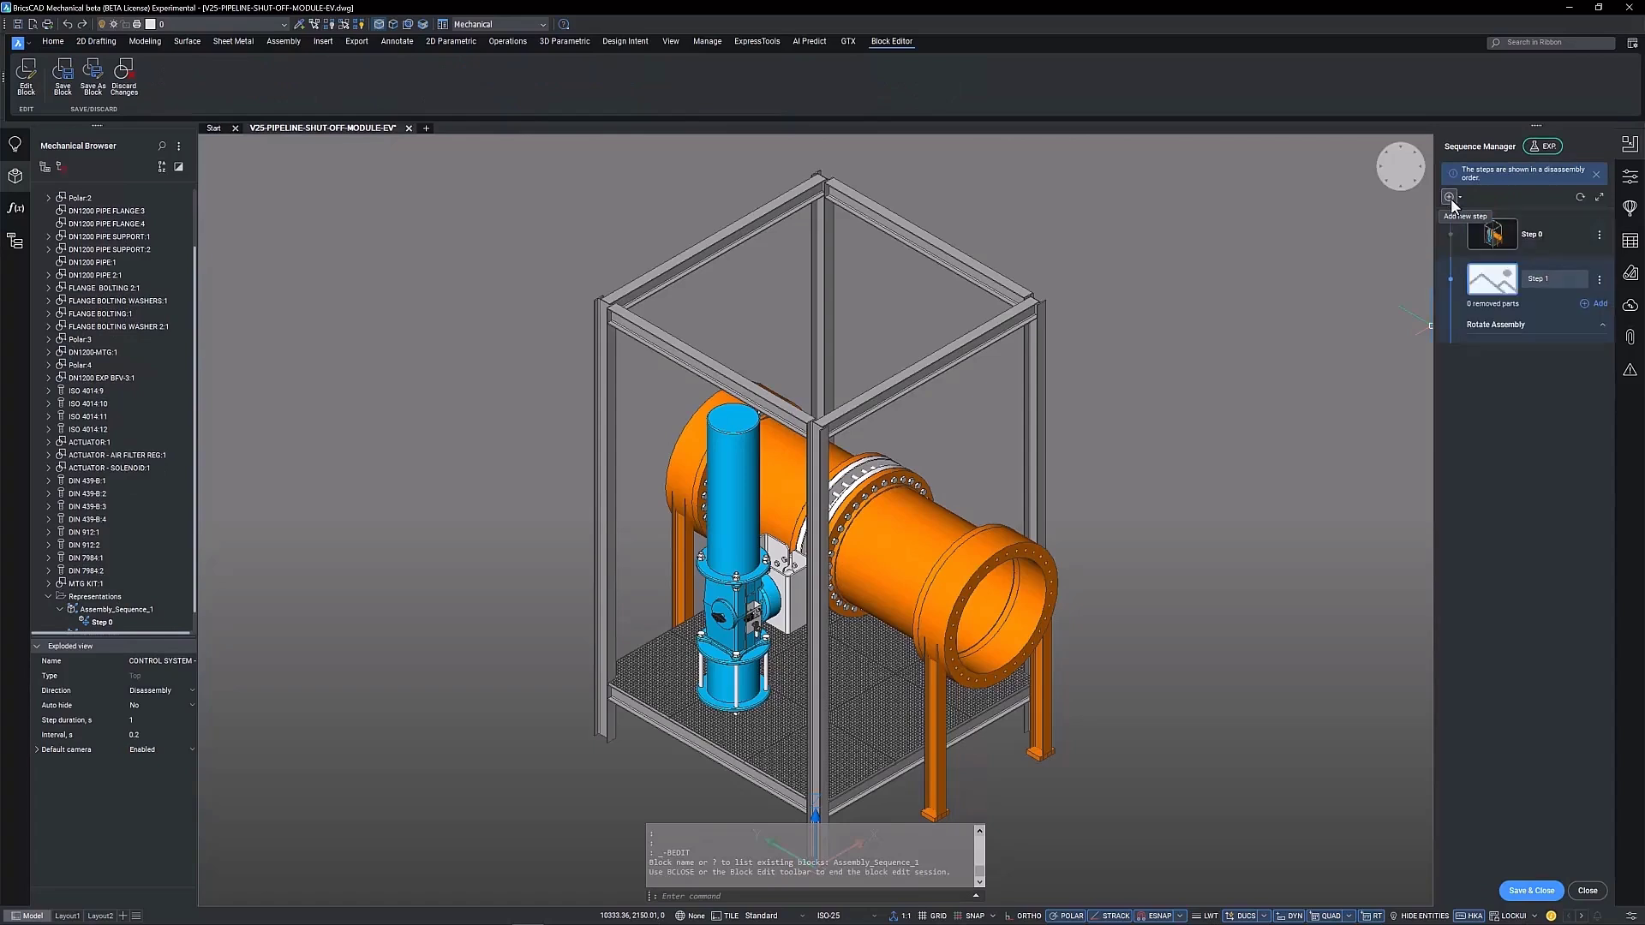
{"action": "left_click", "coordinate": [1593, 302]}
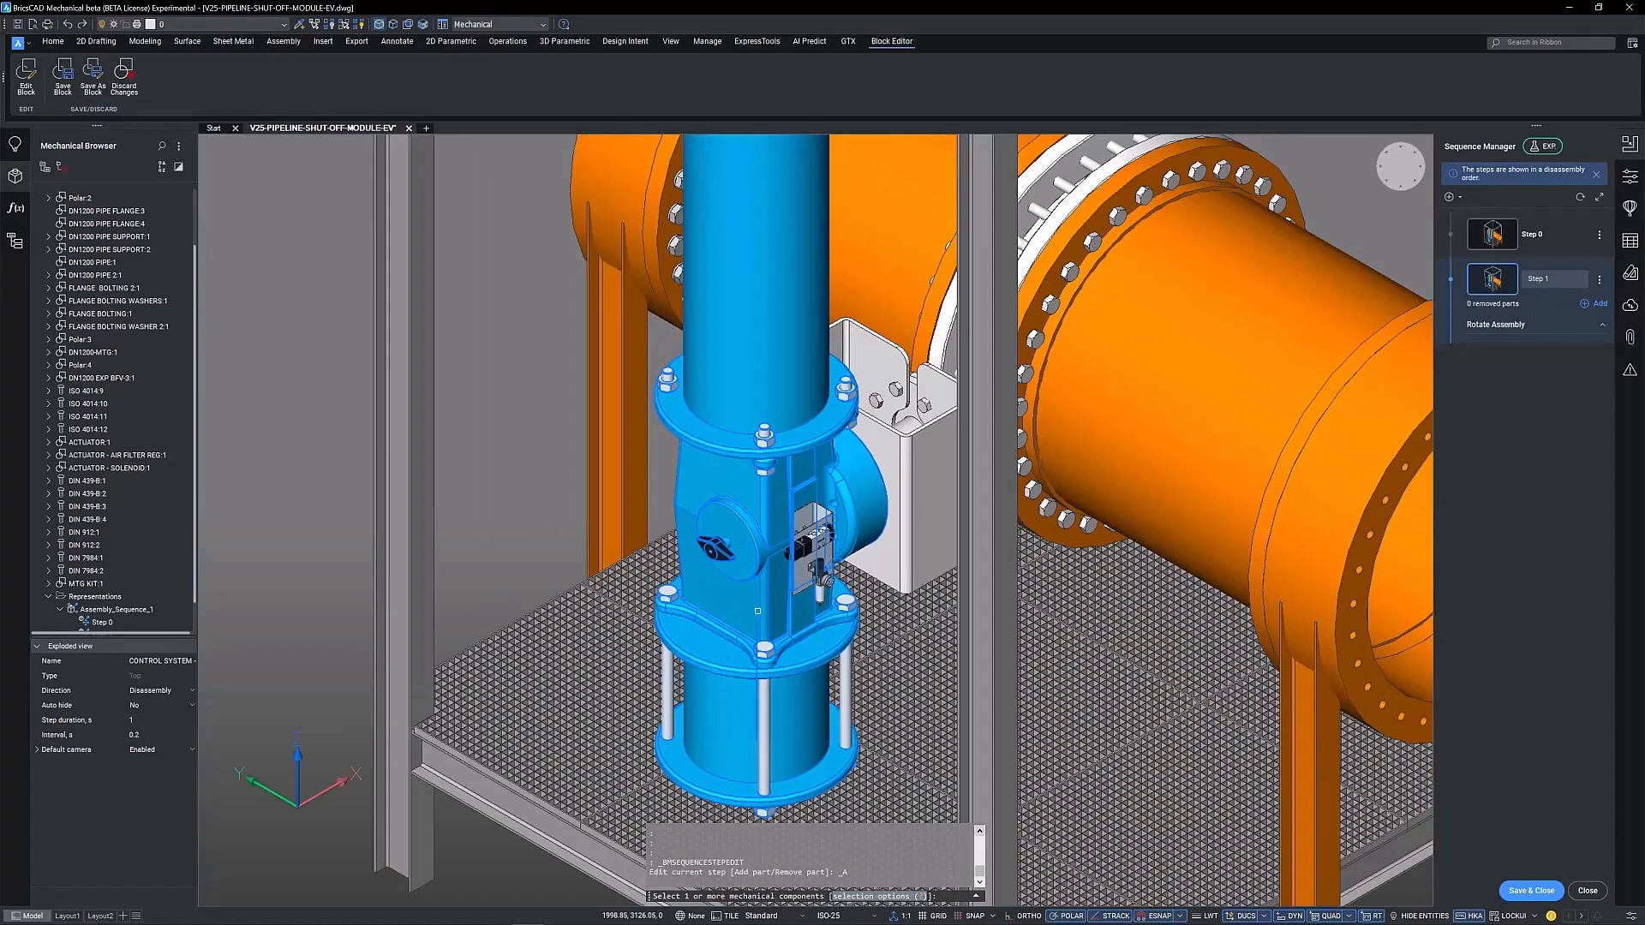
{"action": "scroll", "coordinate": [723, 649], "scroll_direction": "up", "scroll_amount": 5}
{"action": "left_click", "coordinate": [759, 606]}
{"action": "scroll", "coordinate": [771, 565], "scroll_direction": "up", "scroll_amount": 6}
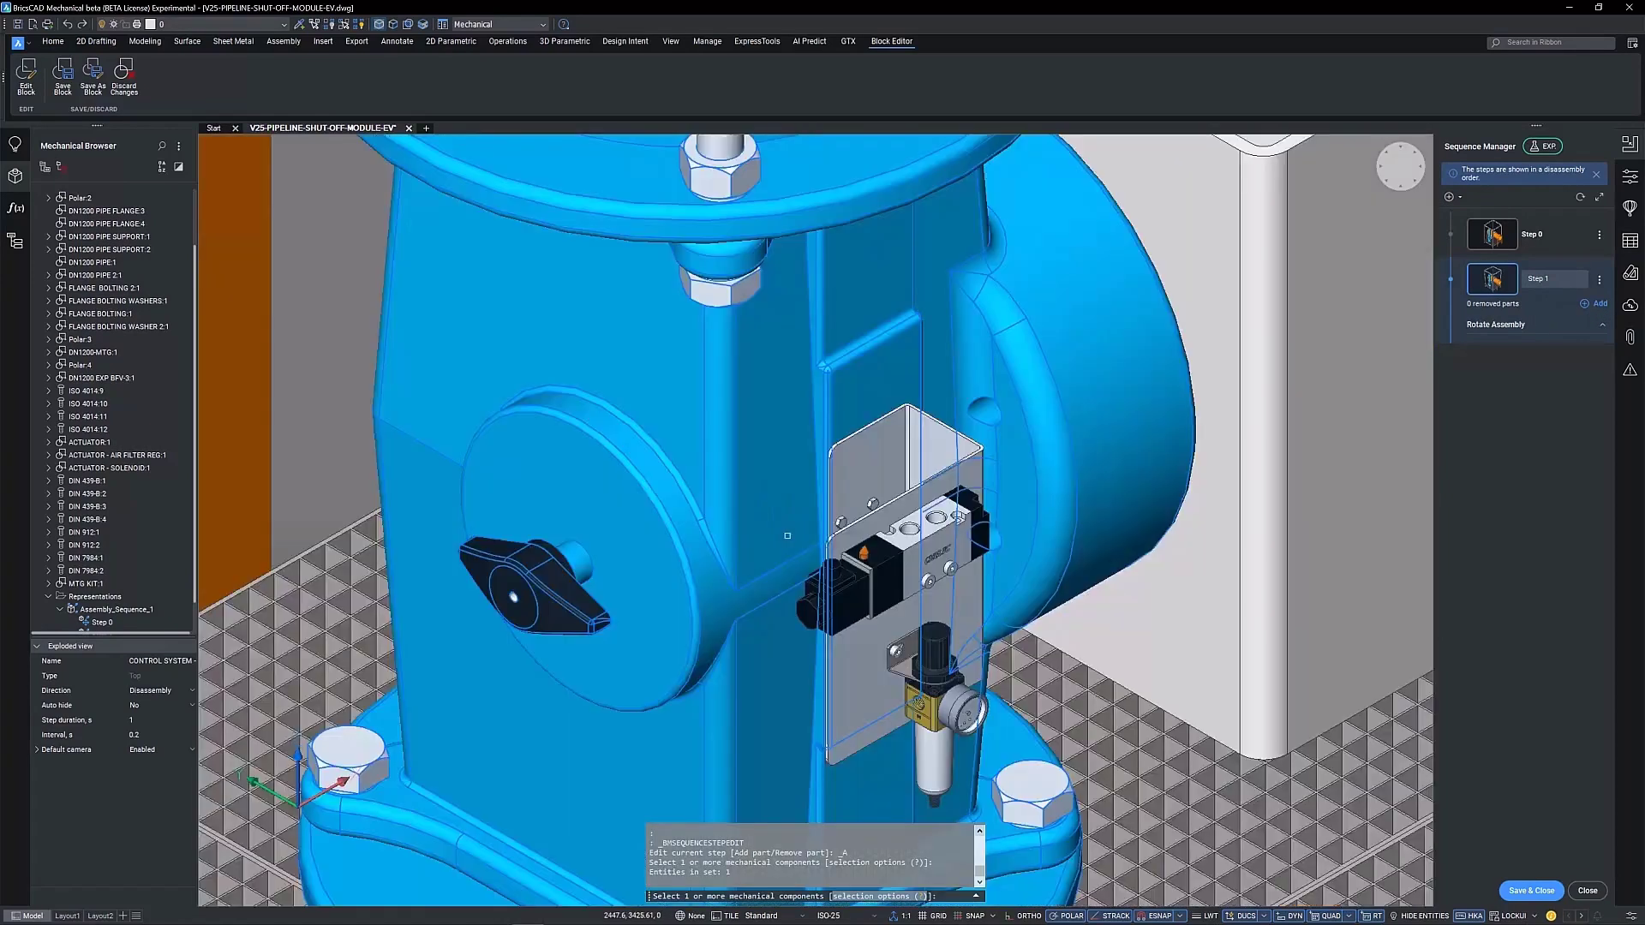
{"action": "left_click", "coordinate": [907, 462]}
{"action": "scroll", "coordinate": [907, 462], "scroll_direction": "down", "scroll_amount": 3}
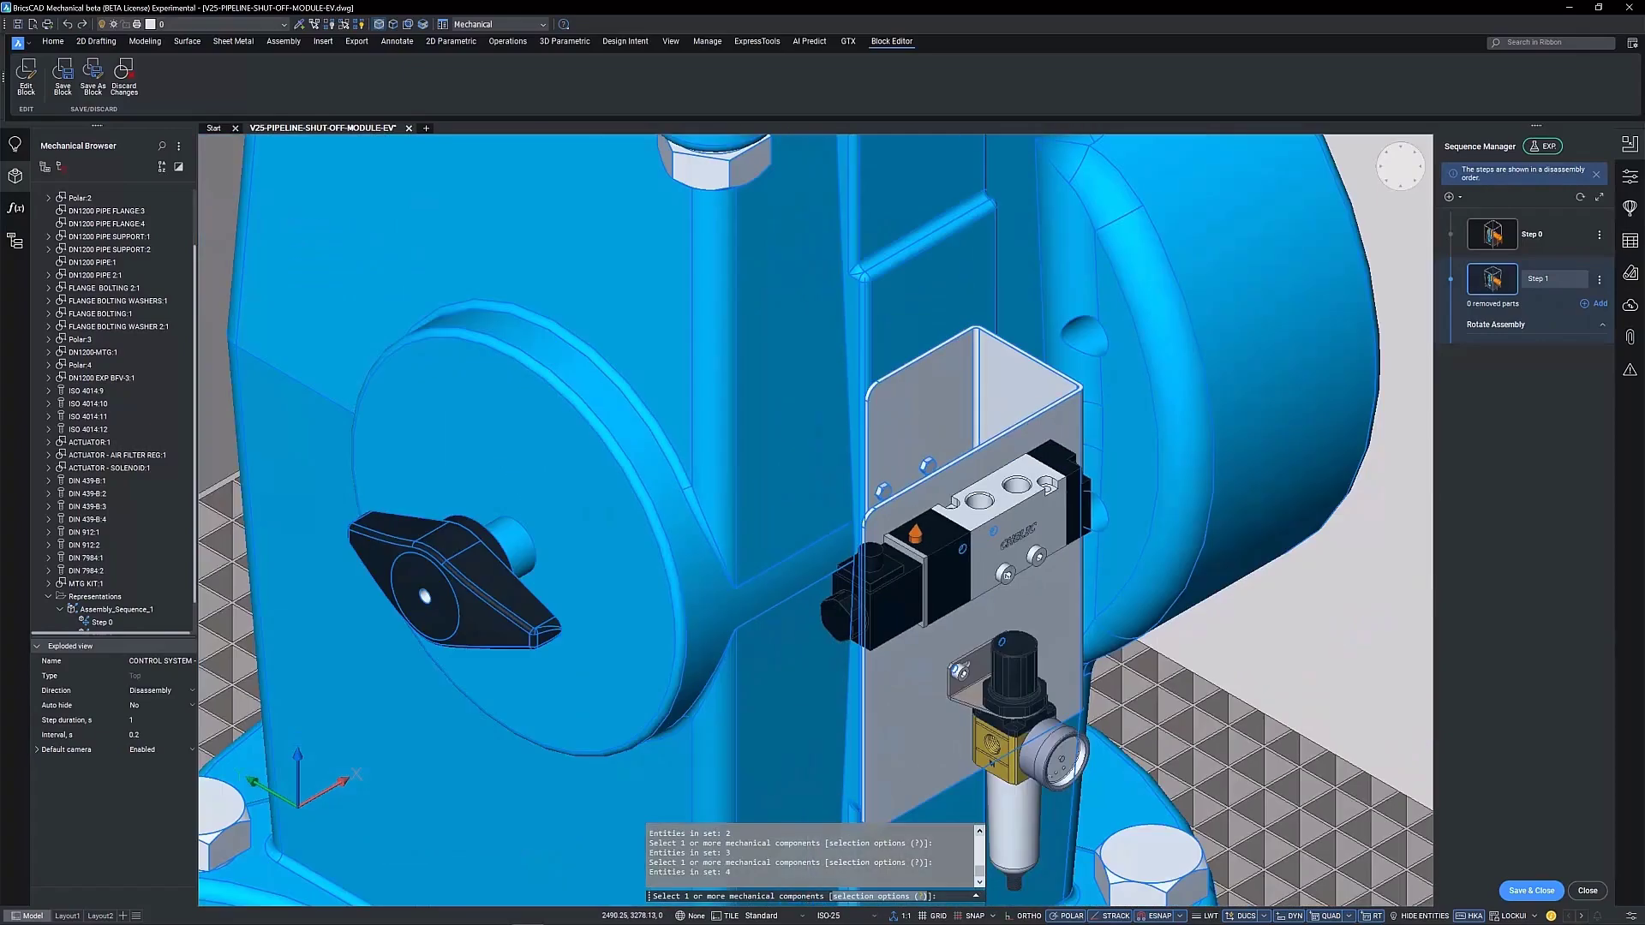
{"action": "left_click", "coordinate": [1009, 576]}
{"action": "left_click", "coordinate": [964, 548]}
{"action": "scroll", "coordinate": [964, 549], "scroll_direction": "down", "scroll_amount": 3}
{"action": "scroll", "coordinate": [1043, 566], "scroll_direction": "up", "scroll_amount": 5}
{"action": "left_click", "coordinate": [1042, 565]}
Add the accessory panel bracket with its nuts and bolts, plus the regulator nuts, to Step 1
{"action": "left_click", "coordinate": [968, 484]}
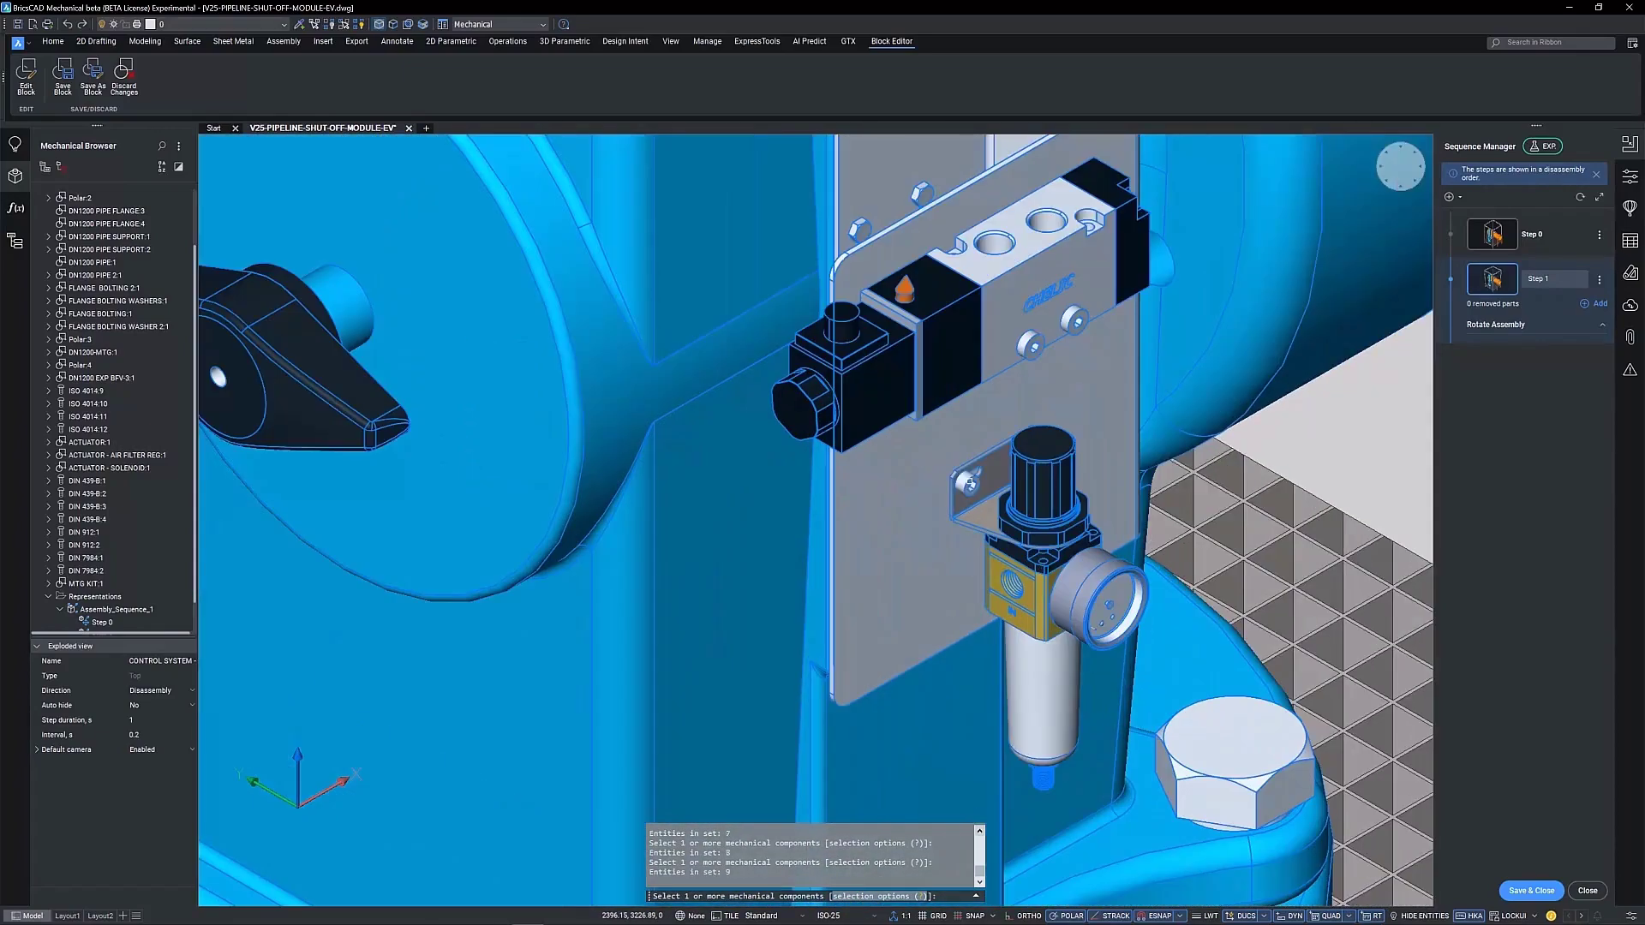
{"action": "scroll", "coordinate": [943, 471], "scroll_direction": "down", "scroll_amount": 8}
{"action": "scroll", "coordinate": [852, 374], "scroll_direction": "up", "scroll_amount": 10}
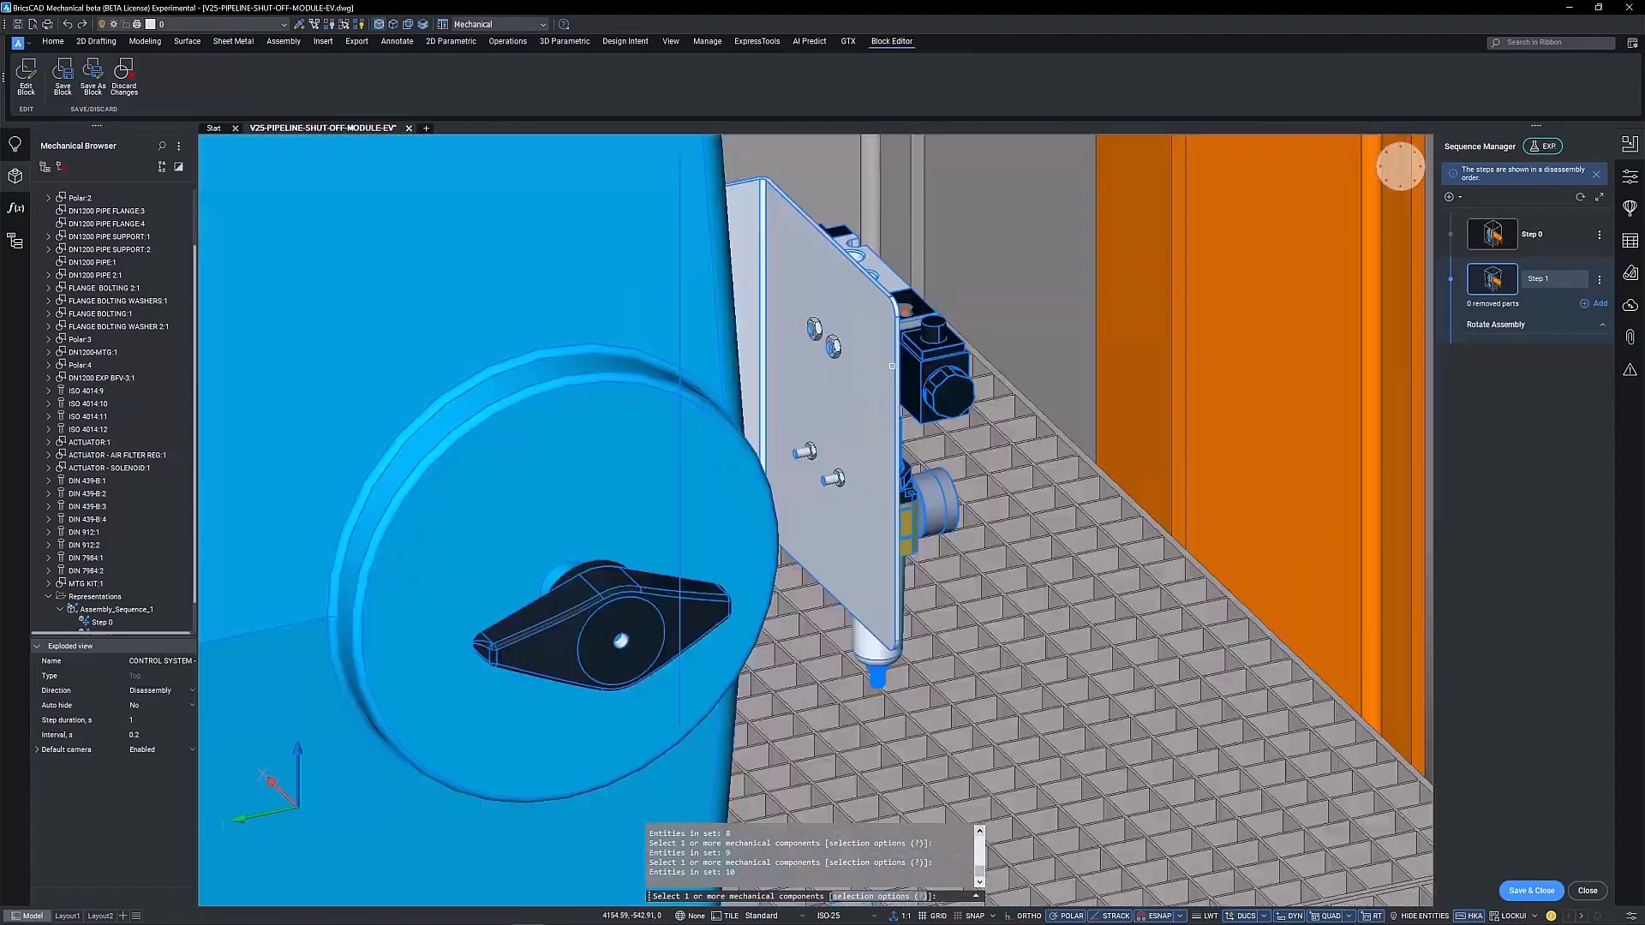
{"action": "left_click", "coordinate": [789, 326]}
{"action": "left_click", "coordinate": [737, 273]}
{"action": "left_click", "coordinate": [728, 610]}
{"action": "left_click", "coordinate": [812, 694]}
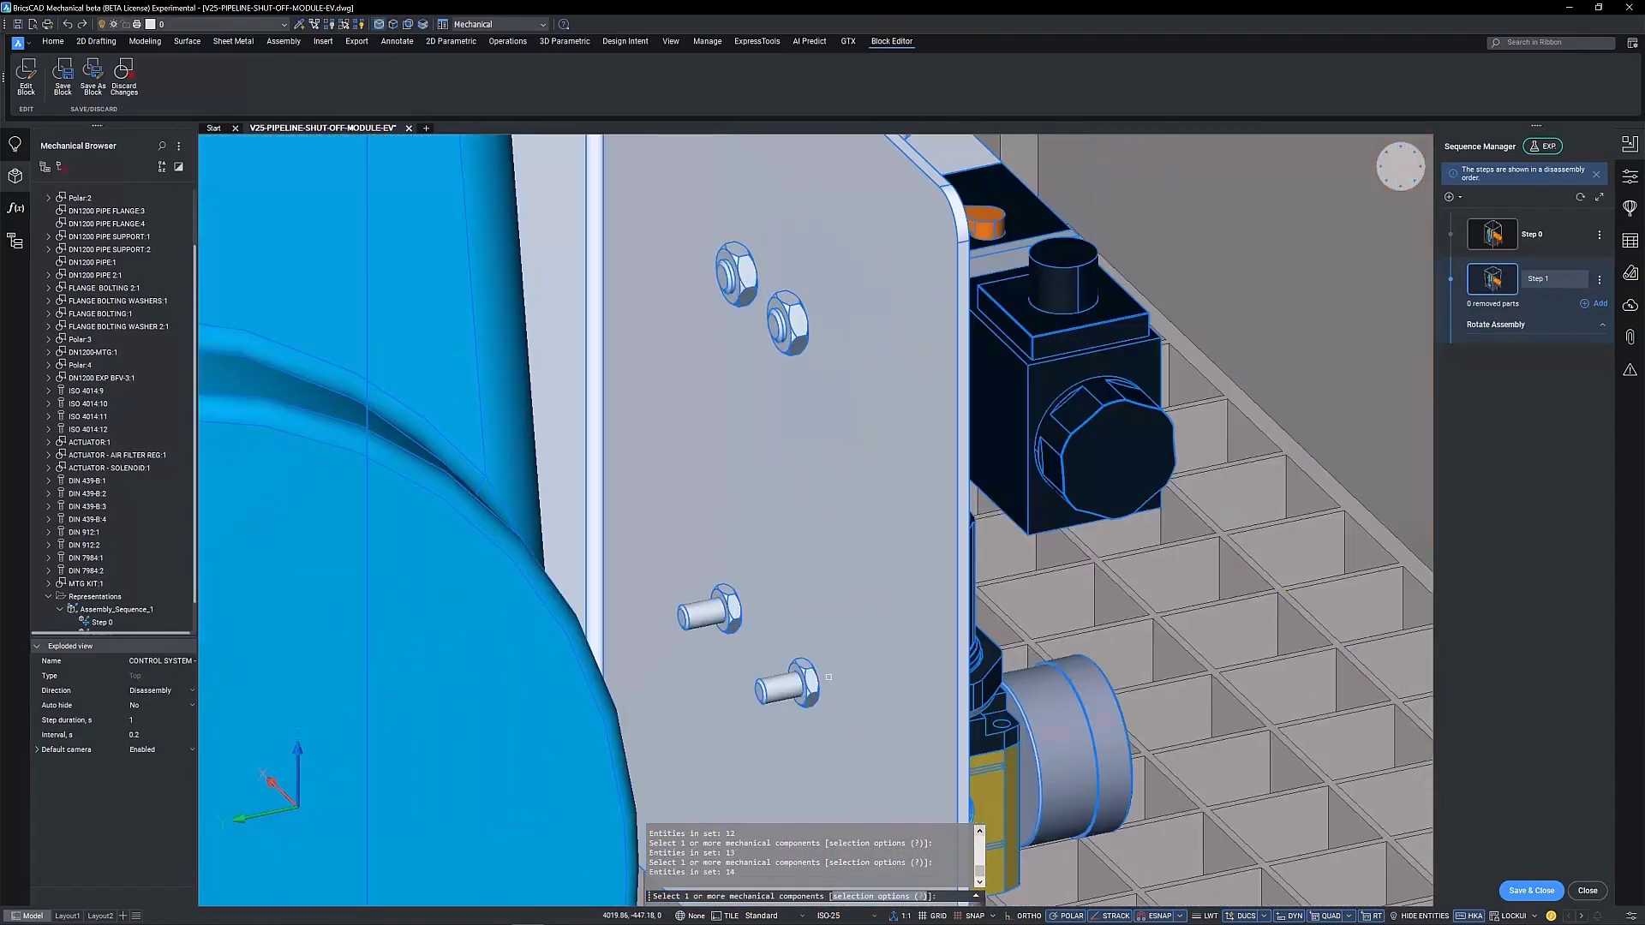
{"action": "middle_click_drag", "start_coordinate": [813, 694], "coordinate": [583, 549], "text": "shift"}
{"action": "left_click", "coordinate": [571, 540]}
{"action": "left_click", "coordinate": [516, 600]}
{"action": "scroll", "coordinate": [516, 600], "scroll_direction": "down", "scroll_amount": 8}
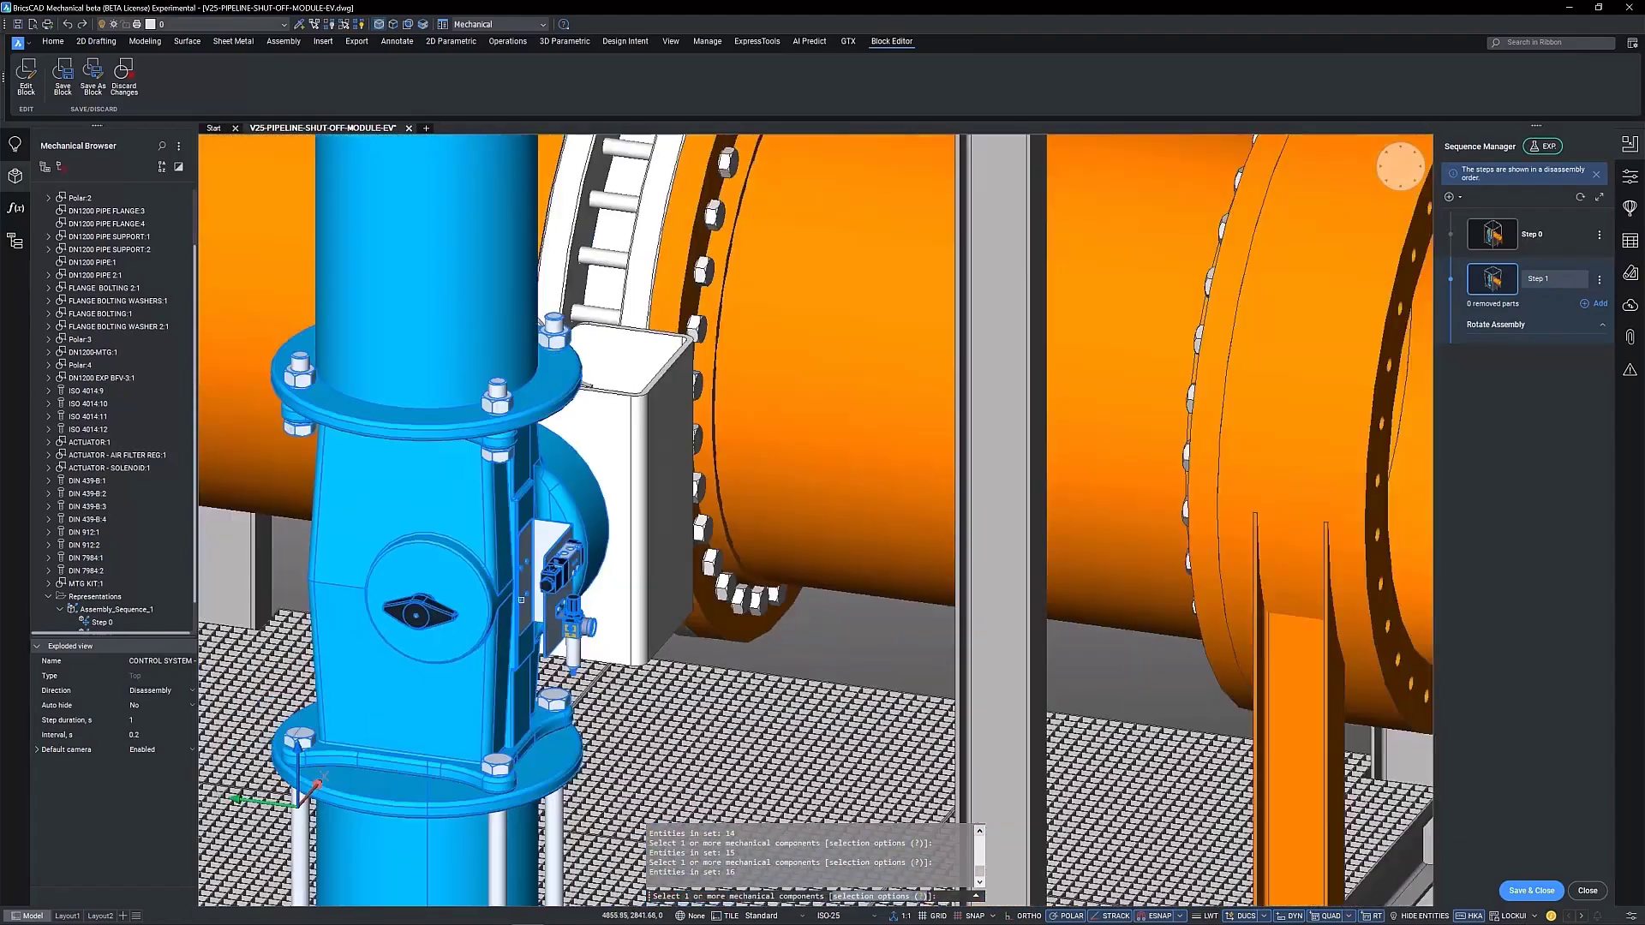
{"action": "key", "text": "Return"}
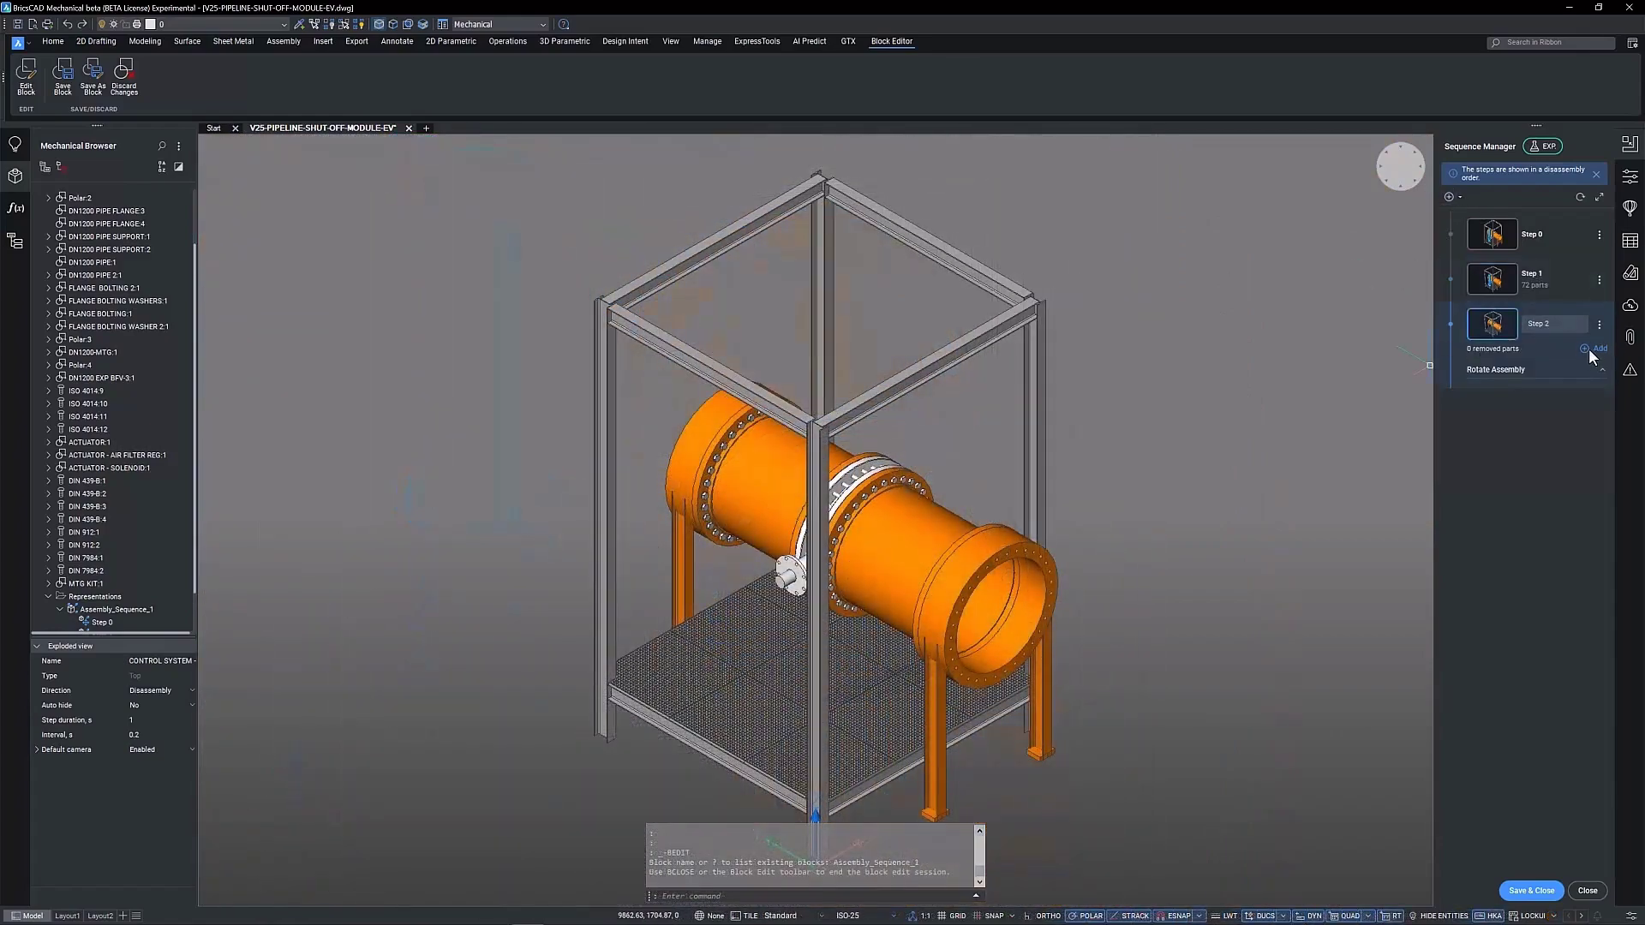
Put the flange gasket ring and six flange bolts into Step 2, then save and close the sequence
{"action": "left_click", "coordinate": [1592, 348]}
{"action": "scroll", "coordinate": [778, 580], "scroll_direction": "up", "scroll_amount": 5}
{"action": "left_click", "coordinate": [795, 586]}
{"action": "scroll", "coordinate": [934, 437], "scroll_direction": "down", "scroll_amount": 4}
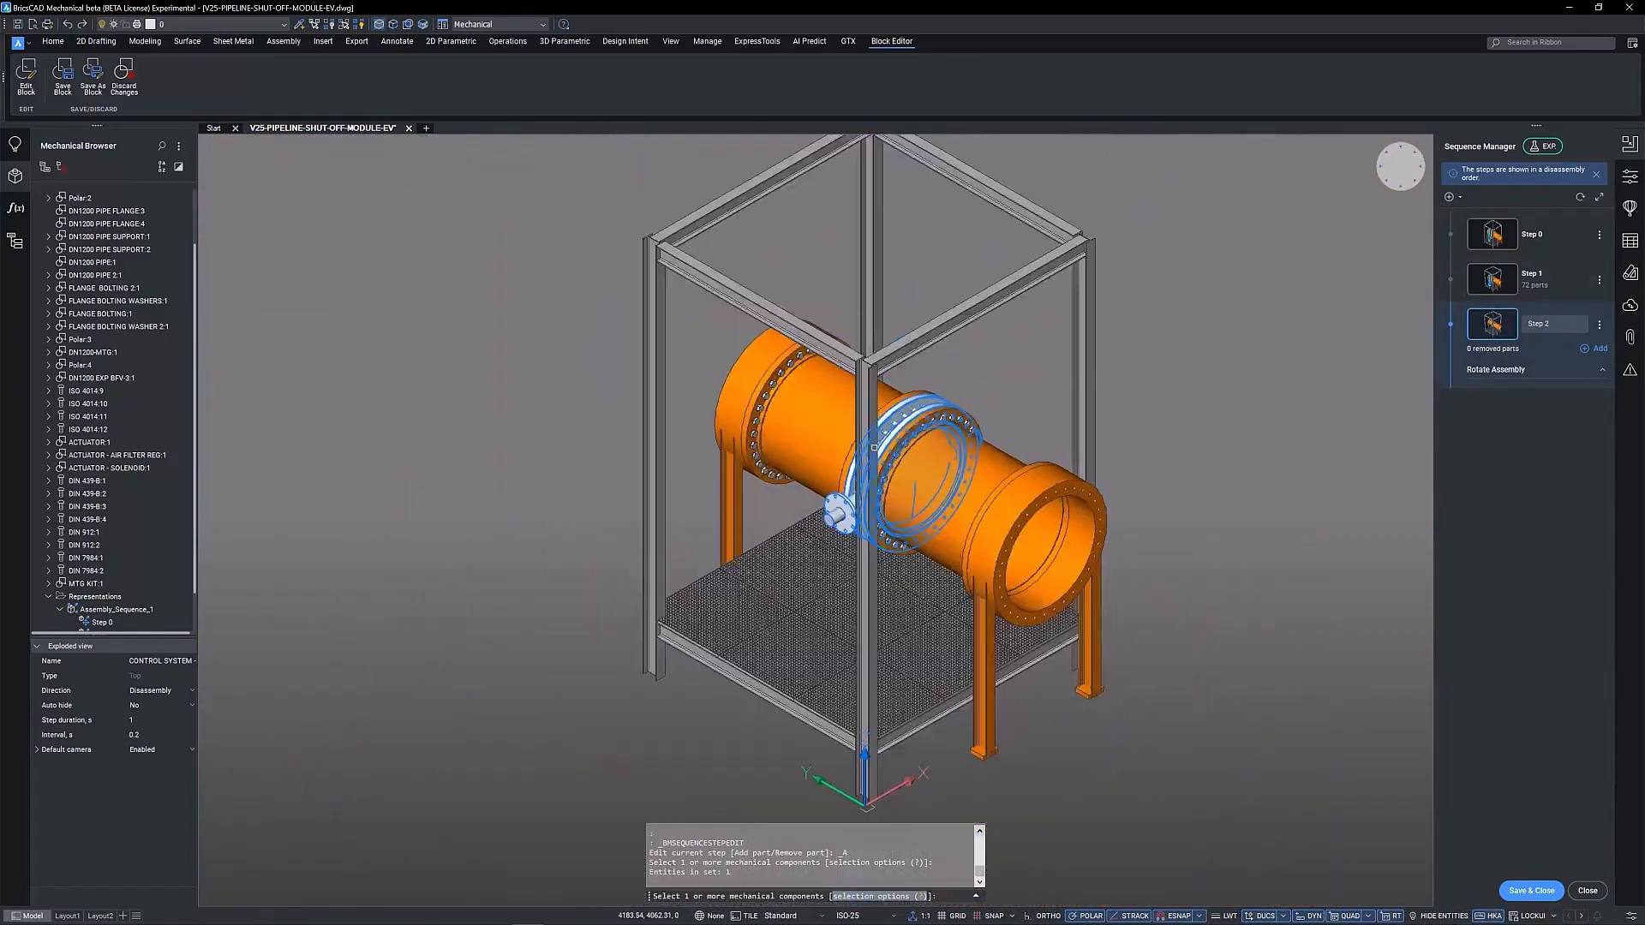
{"action": "scroll", "coordinate": [759, 463], "scroll_direction": "up", "scroll_amount": 6}
{"action": "left_click", "coordinate": [762, 410]}
{"action": "left_click", "coordinate": [789, 365]}
{"action": "left_click", "coordinate": [821, 322]}
{"action": "left_click", "coordinate": [856, 288]}
{"action": "left_click", "coordinate": [894, 256]}
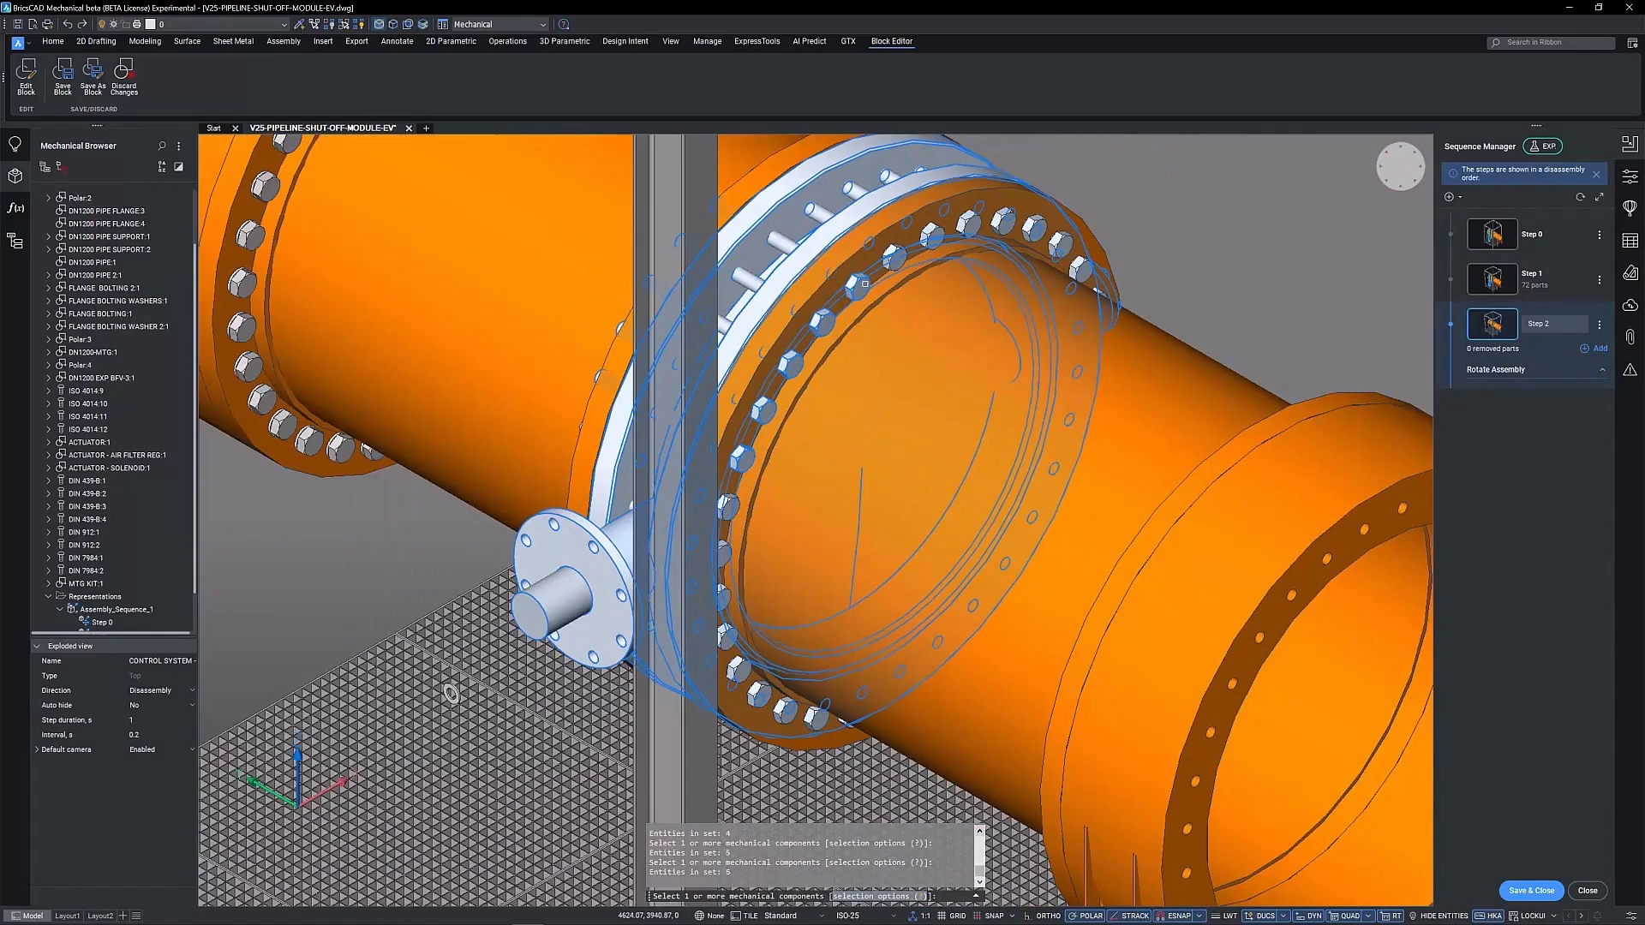
{"action": "left_click", "coordinate": [931, 233]}
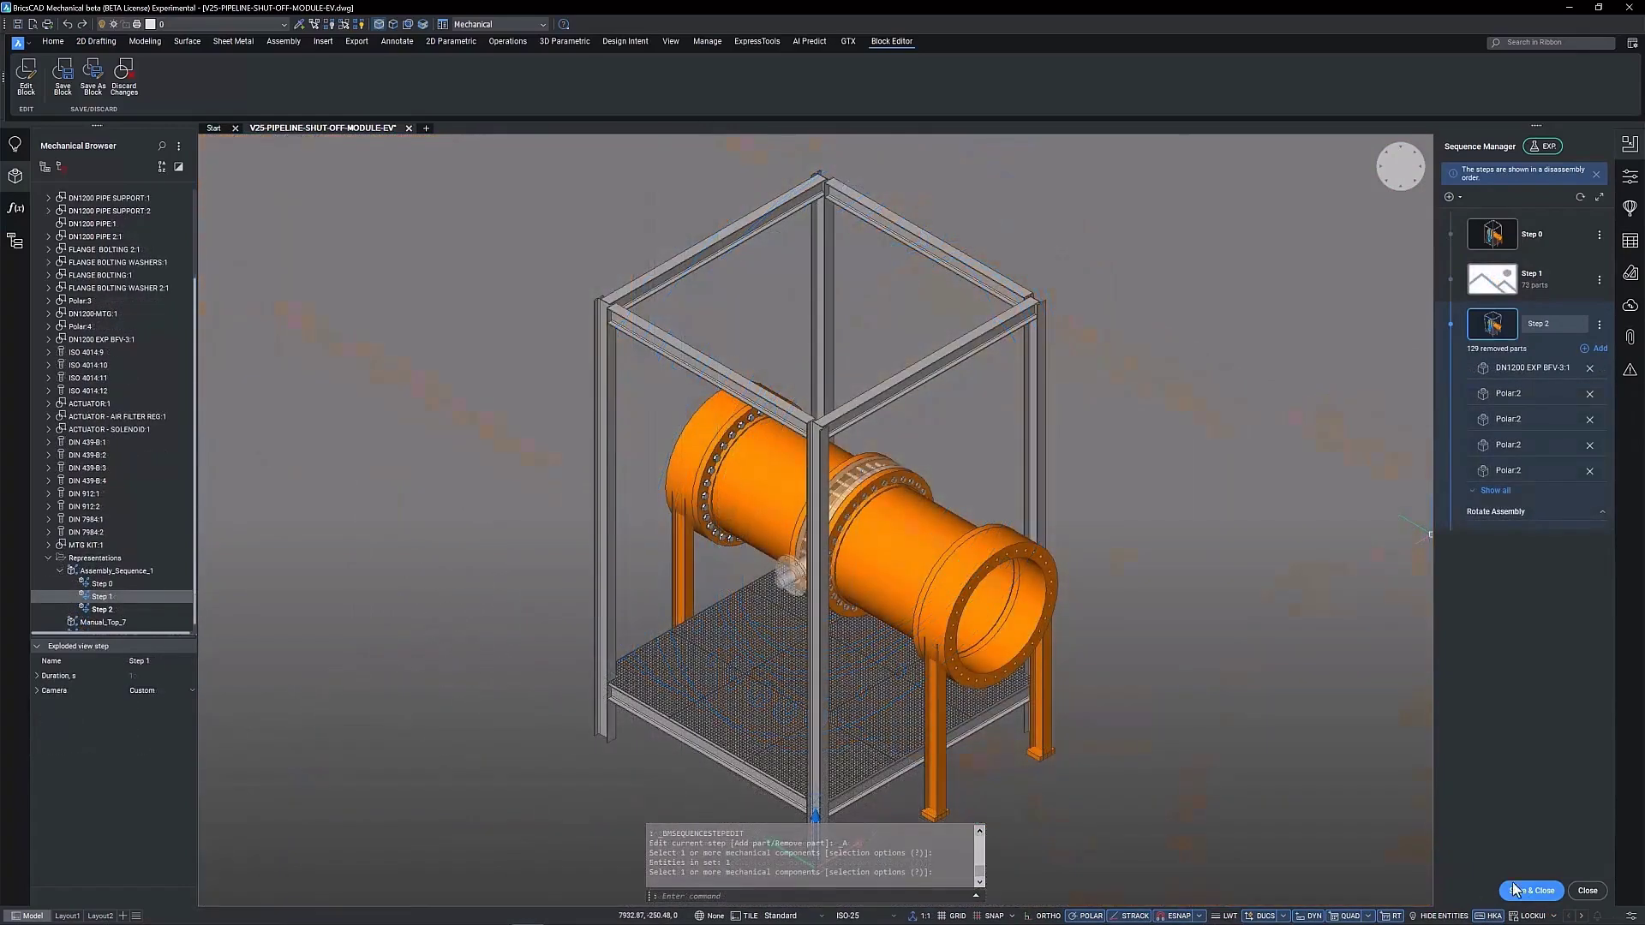
{"action": "left_click", "coordinate": [1524, 891]}
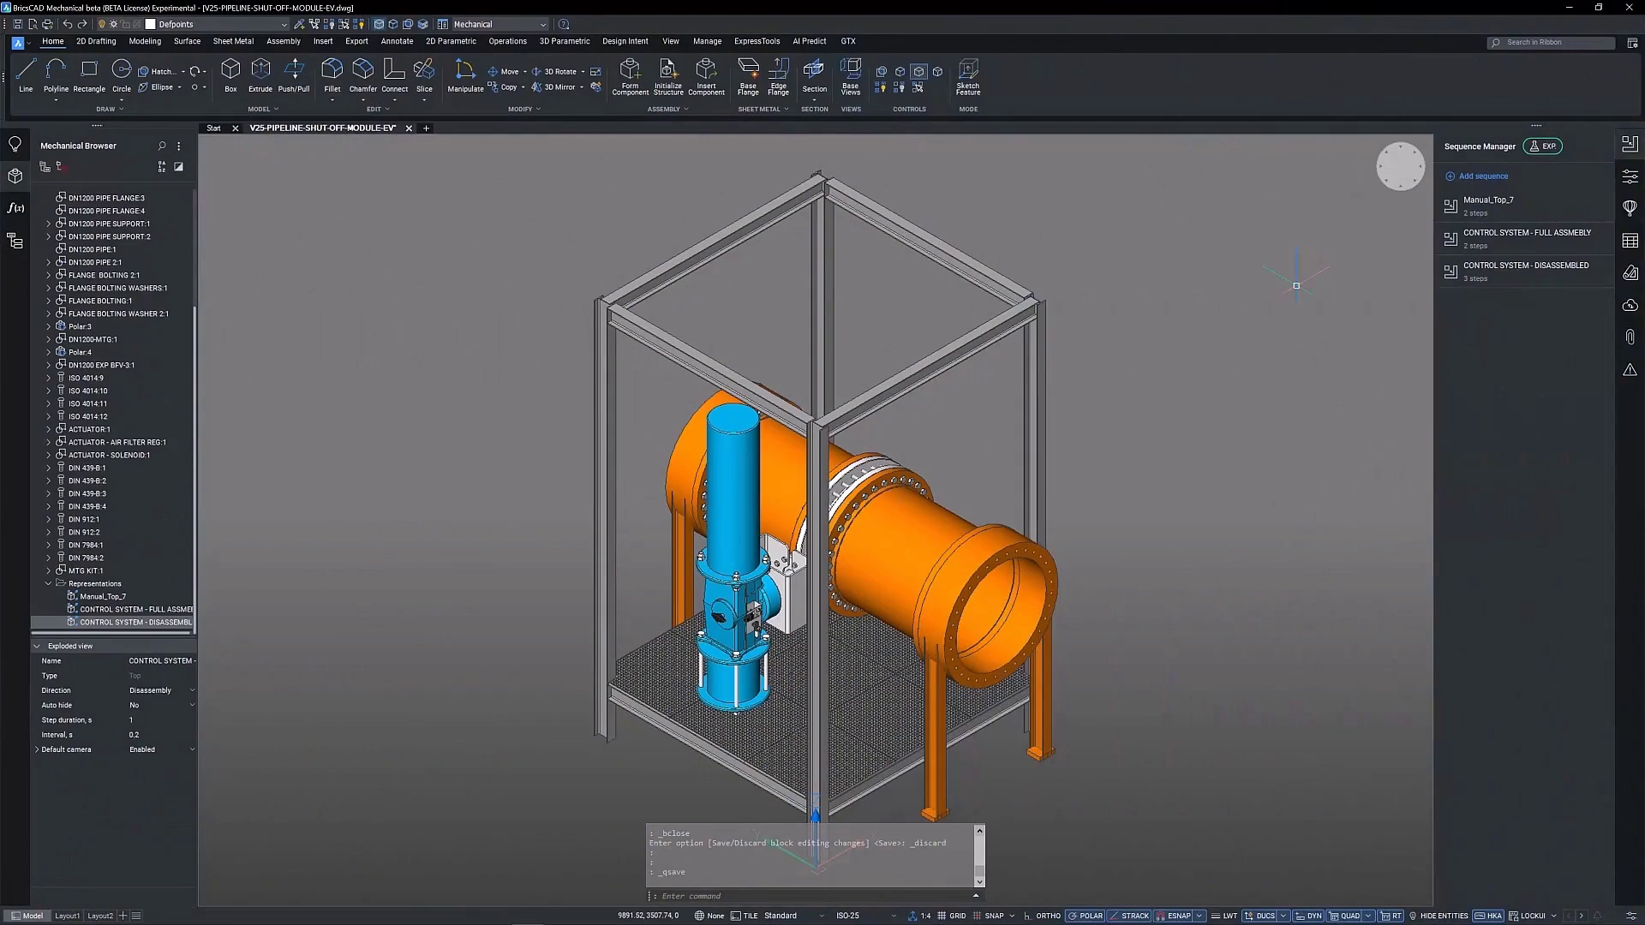
Launch Assembly Inspect with BMASS and choose CONTROL SYSTEM - FULL ASSEMBLY as the sequence to inspect
{"action": "type", "text": "BMASSEMBLYINSPECT"}
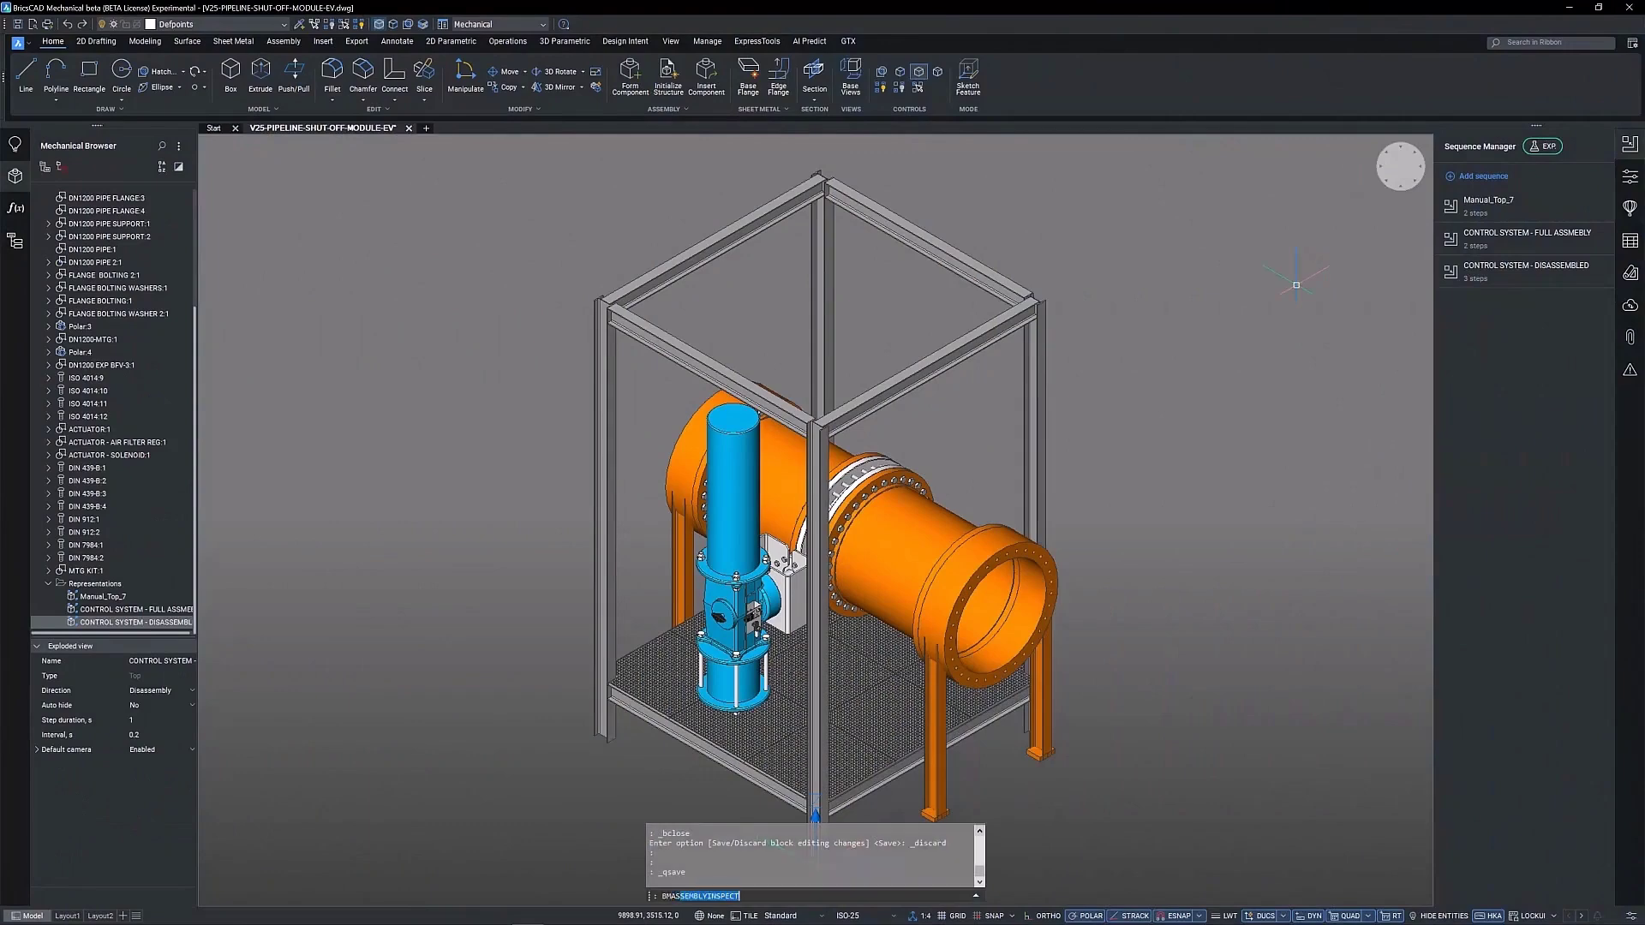
{"action": "key", "text": "Return"}
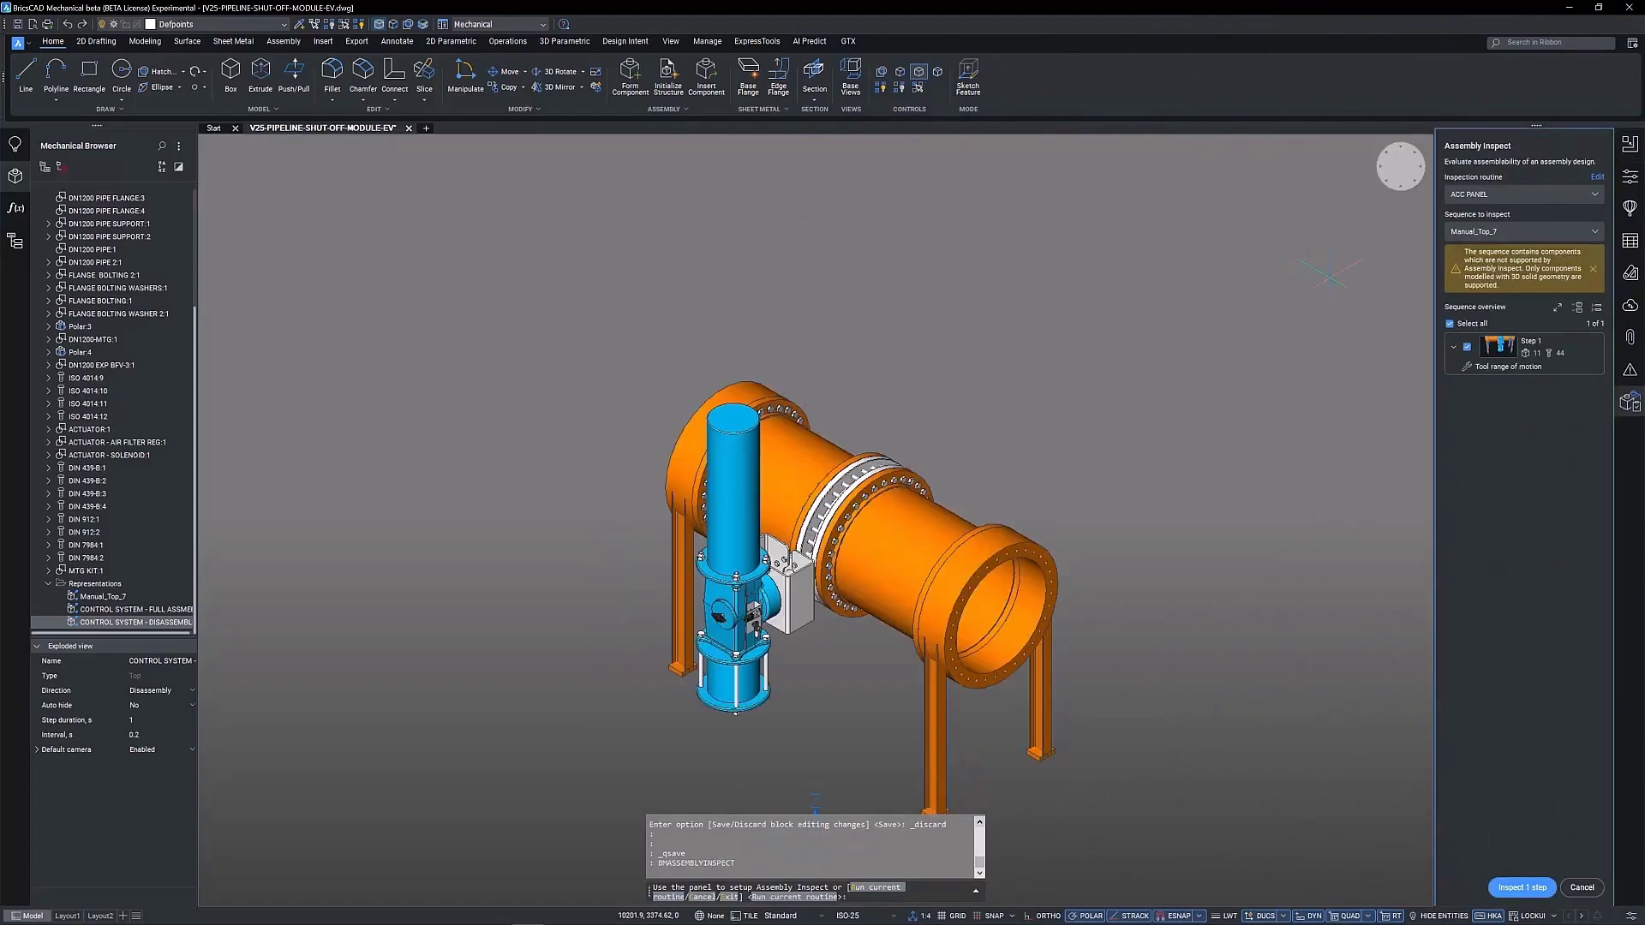
{"action": "left_click", "coordinate": [1482, 229]}
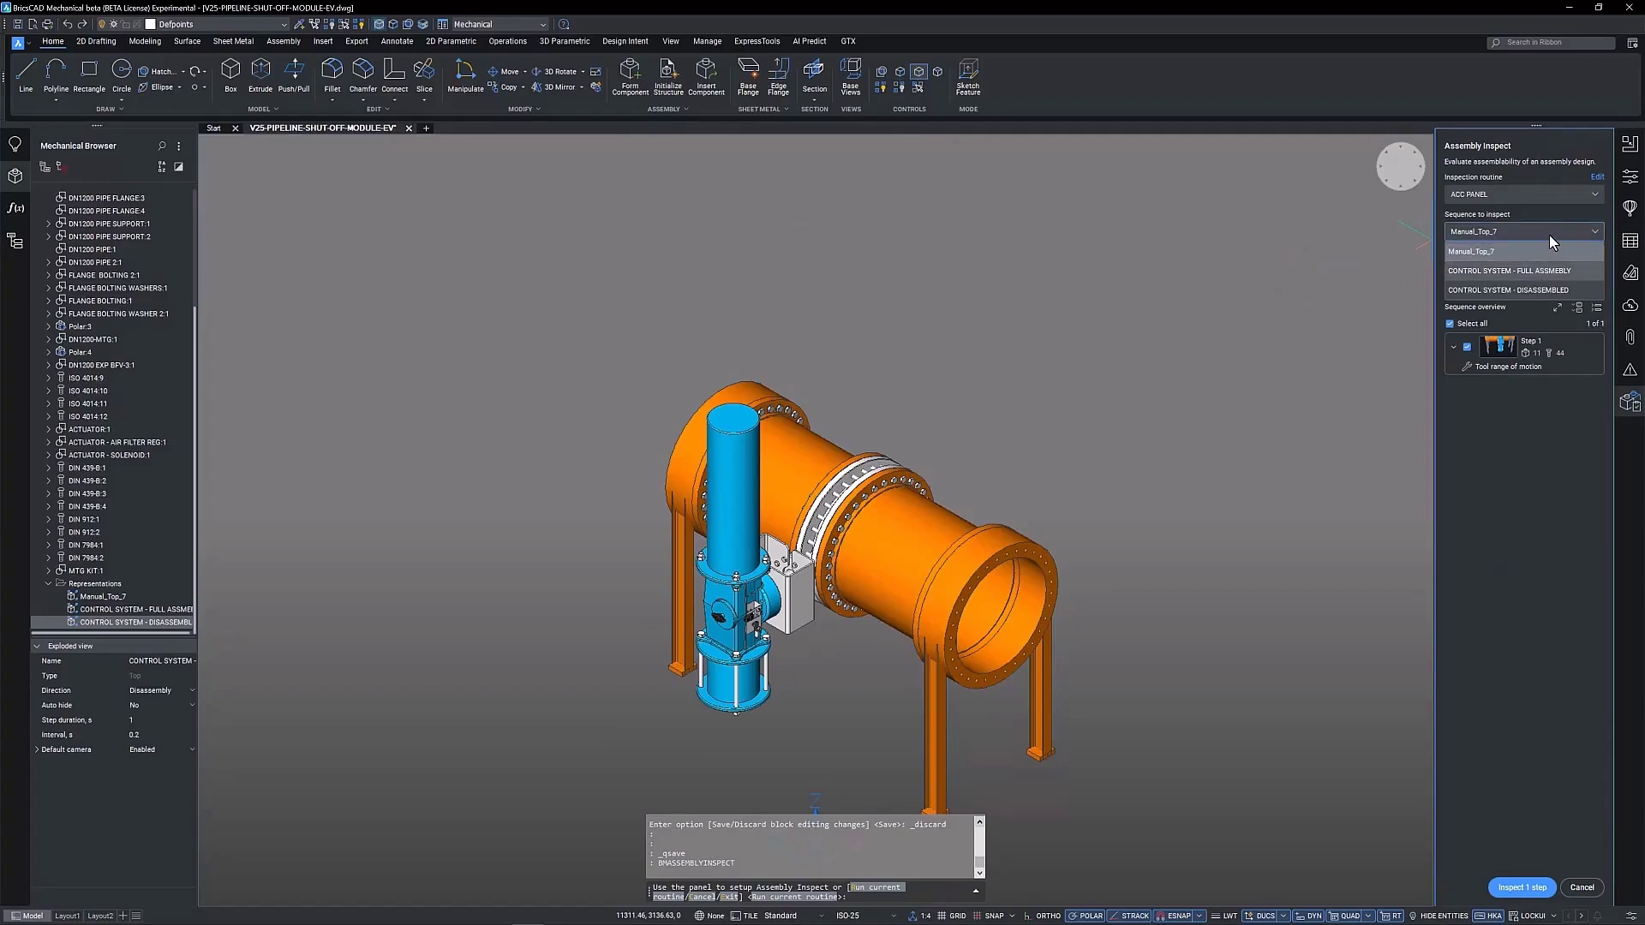
{"action": "key", "text": "Return"}
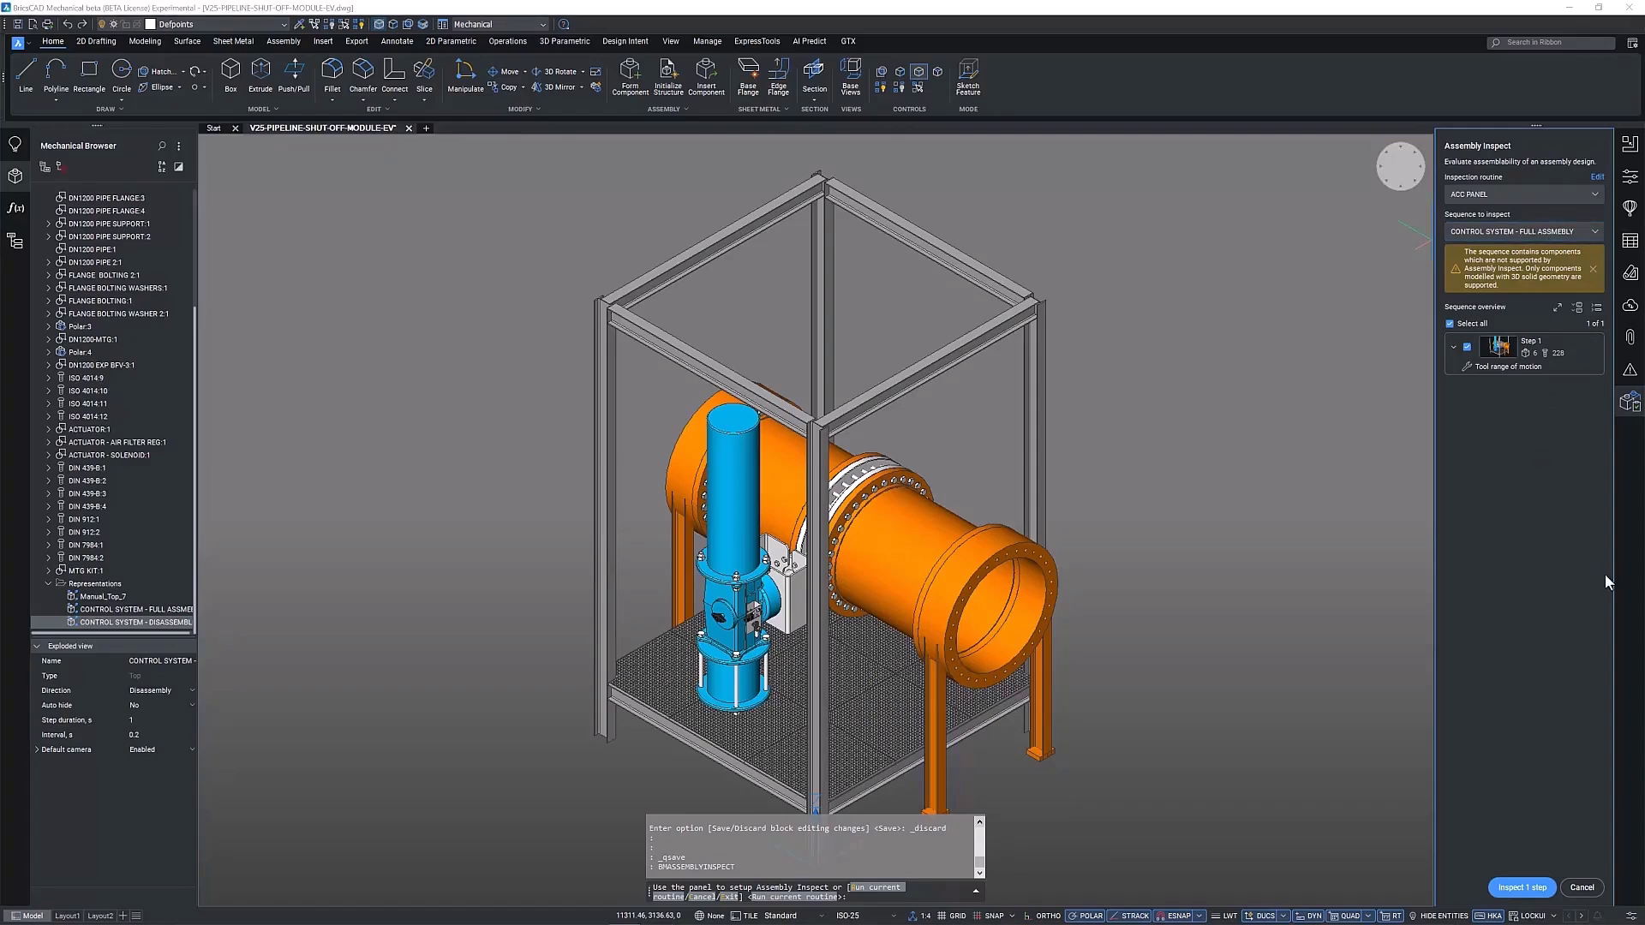
{"action": "left_click", "coordinate": [1595, 194]}
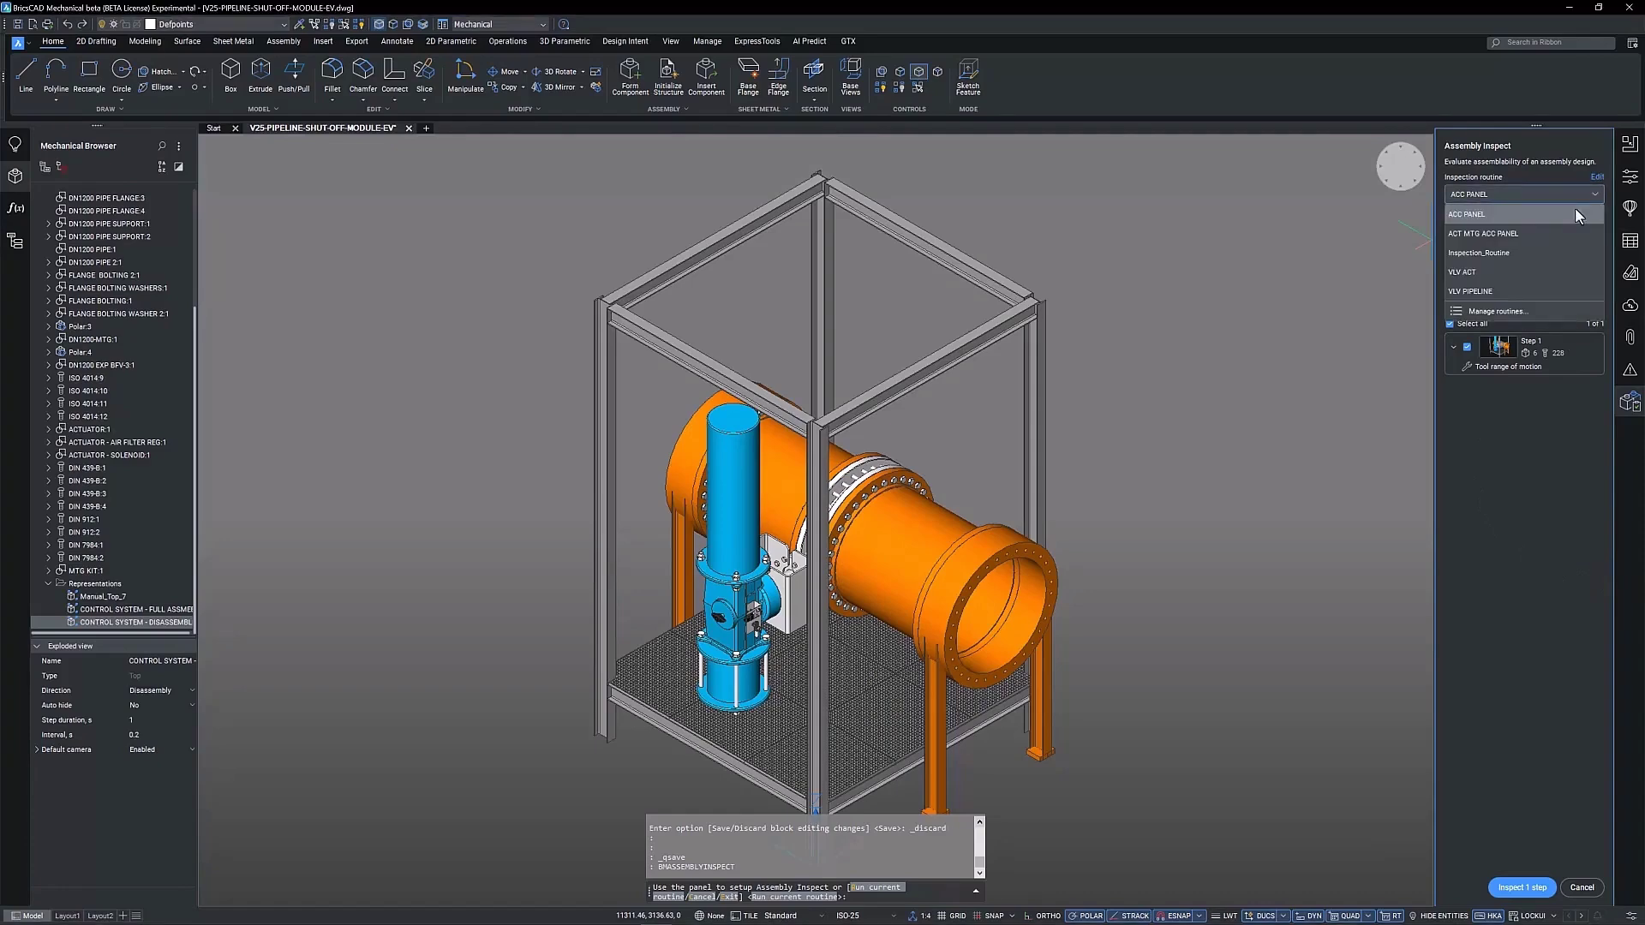
Review the ACC PANEL routine and the import option in Manage routines, closing without changes
{"action": "left_click", "coordinate": [1514, 311]}
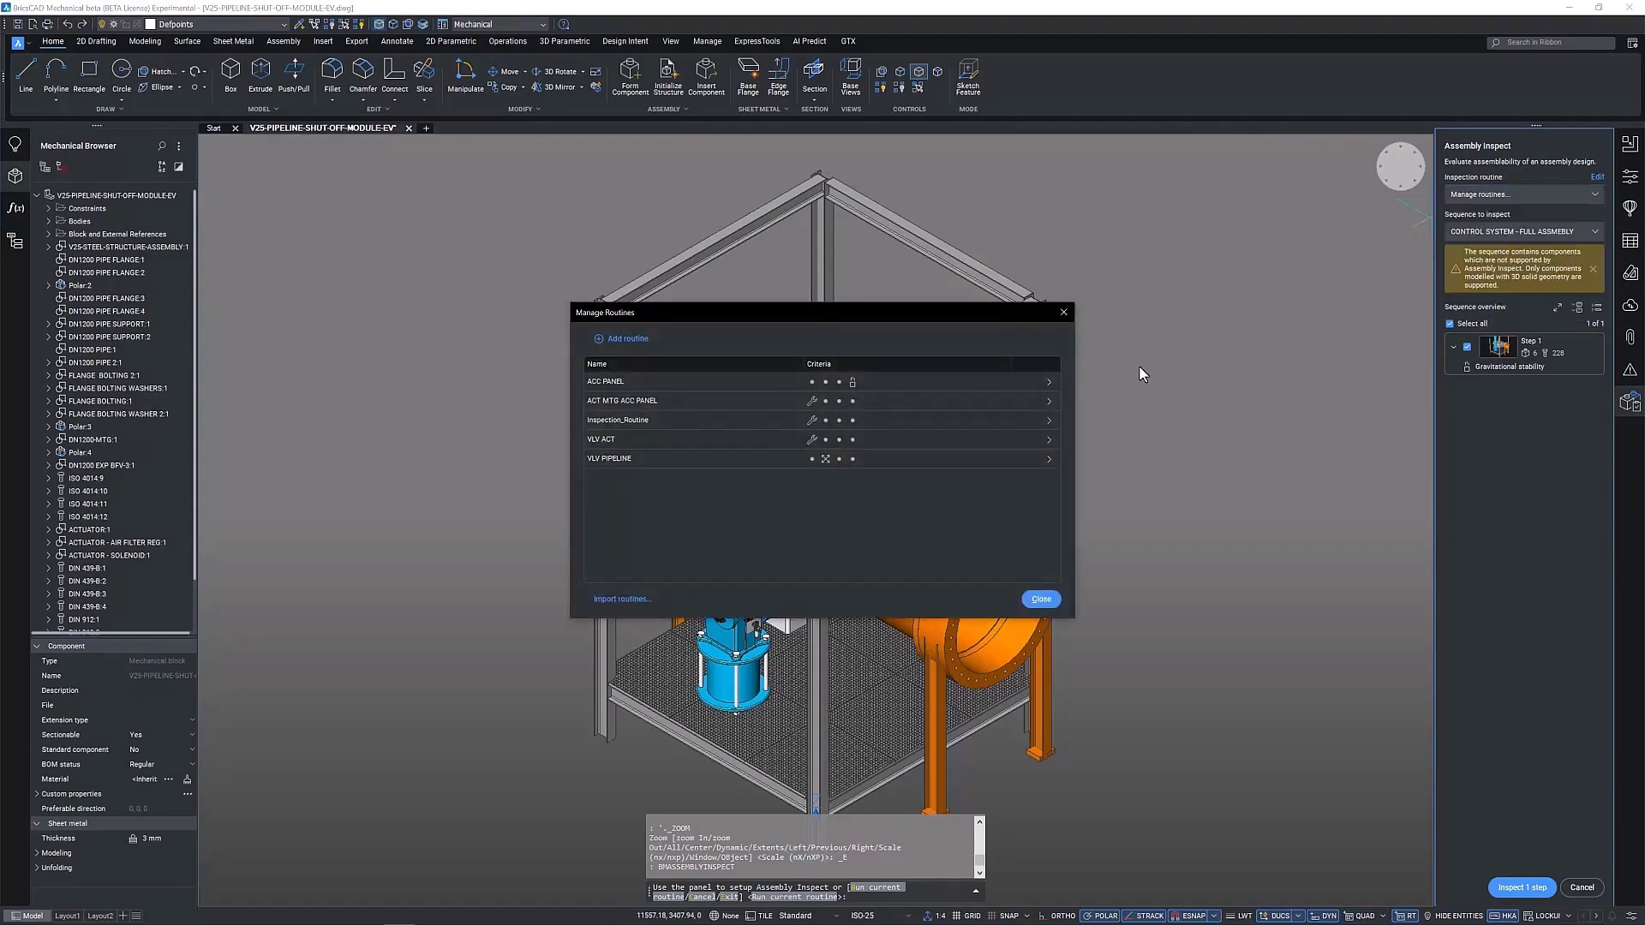
{"action": "left_click", "coordinate": [1047, 381]}
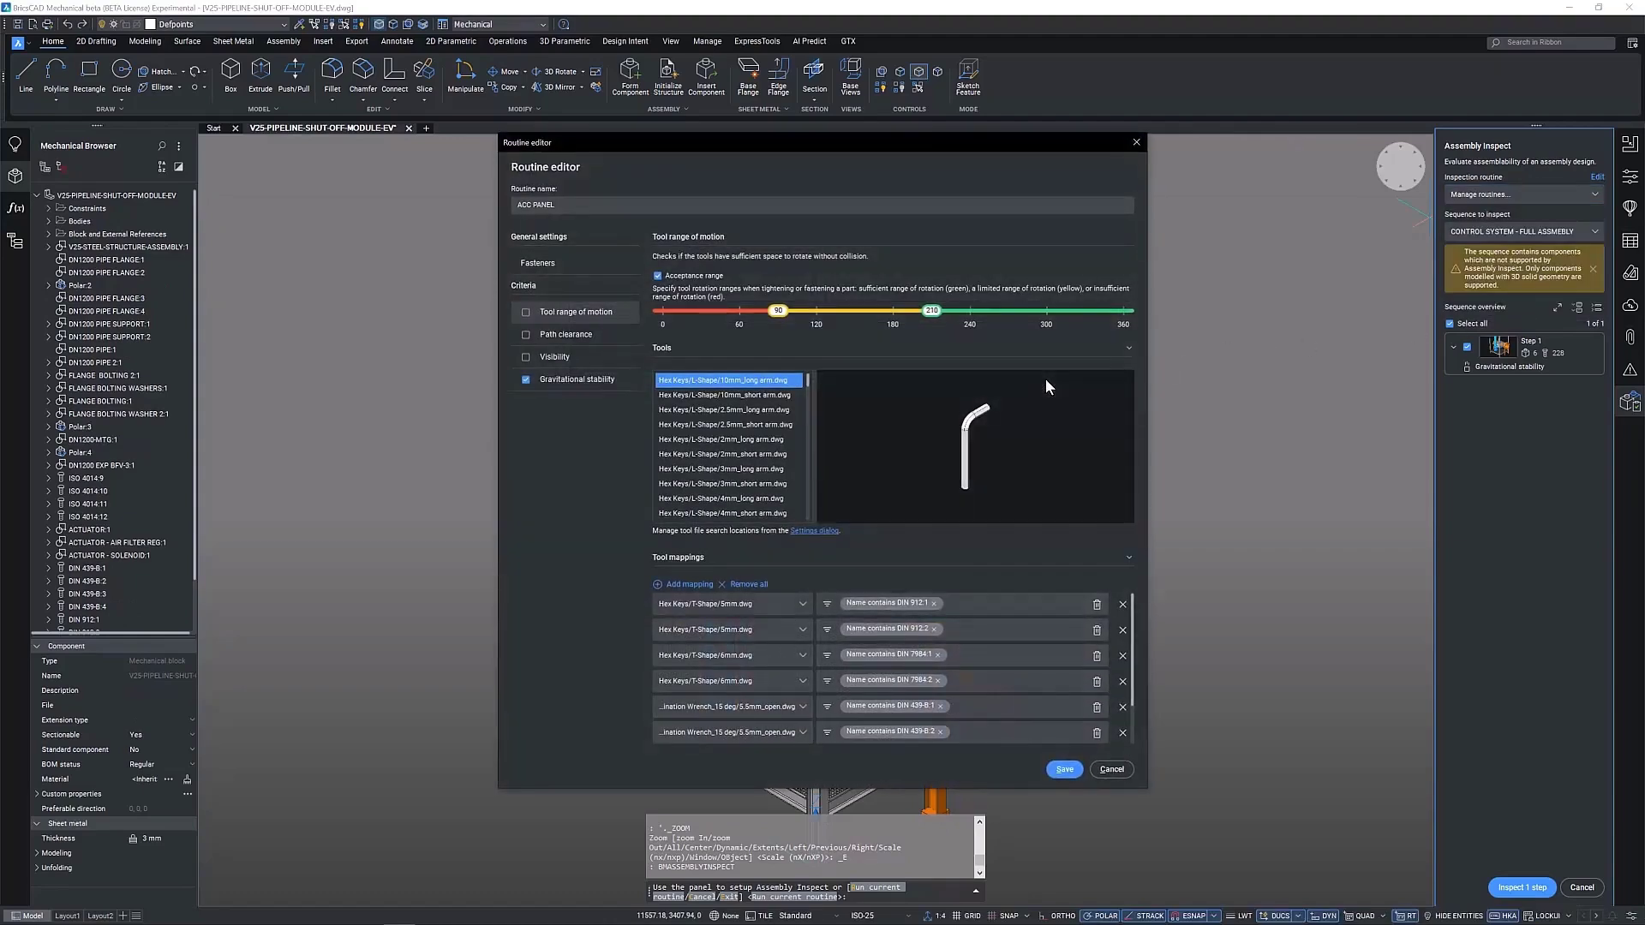
{"action": "left_click", "coordinate": [1136, 142]}
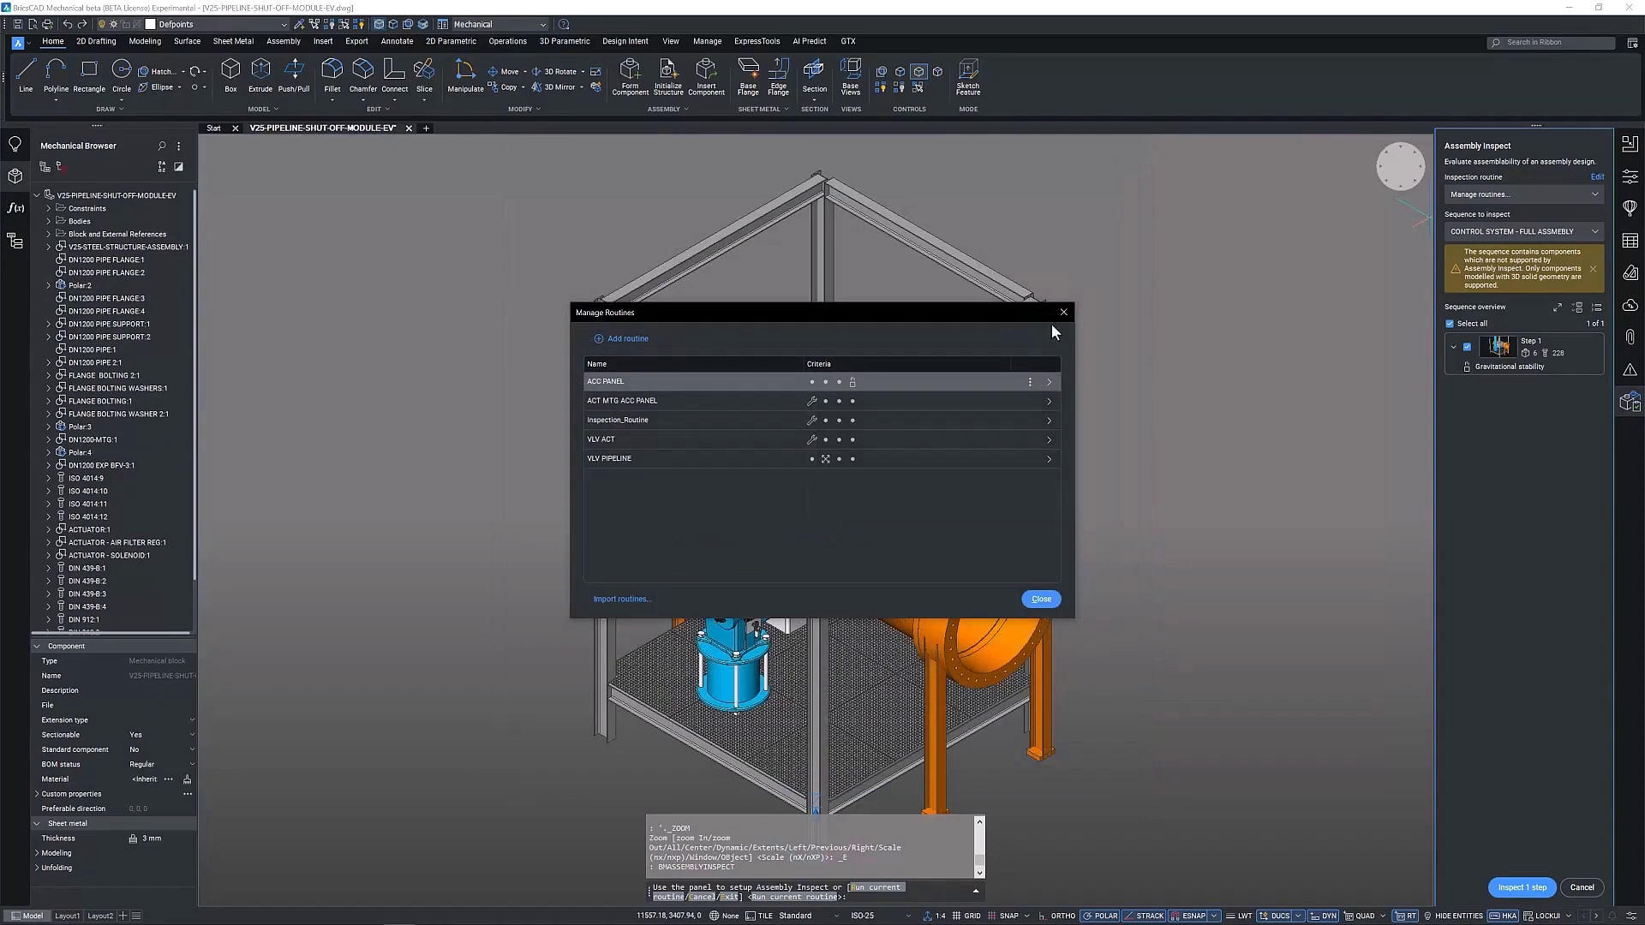
{"action": "left_click", "coordinate": [1031, 383]}
{"action": "left_click", "coordinate": [942, 517]}
{"action": "left_click", "coordinate": [613, 604]}
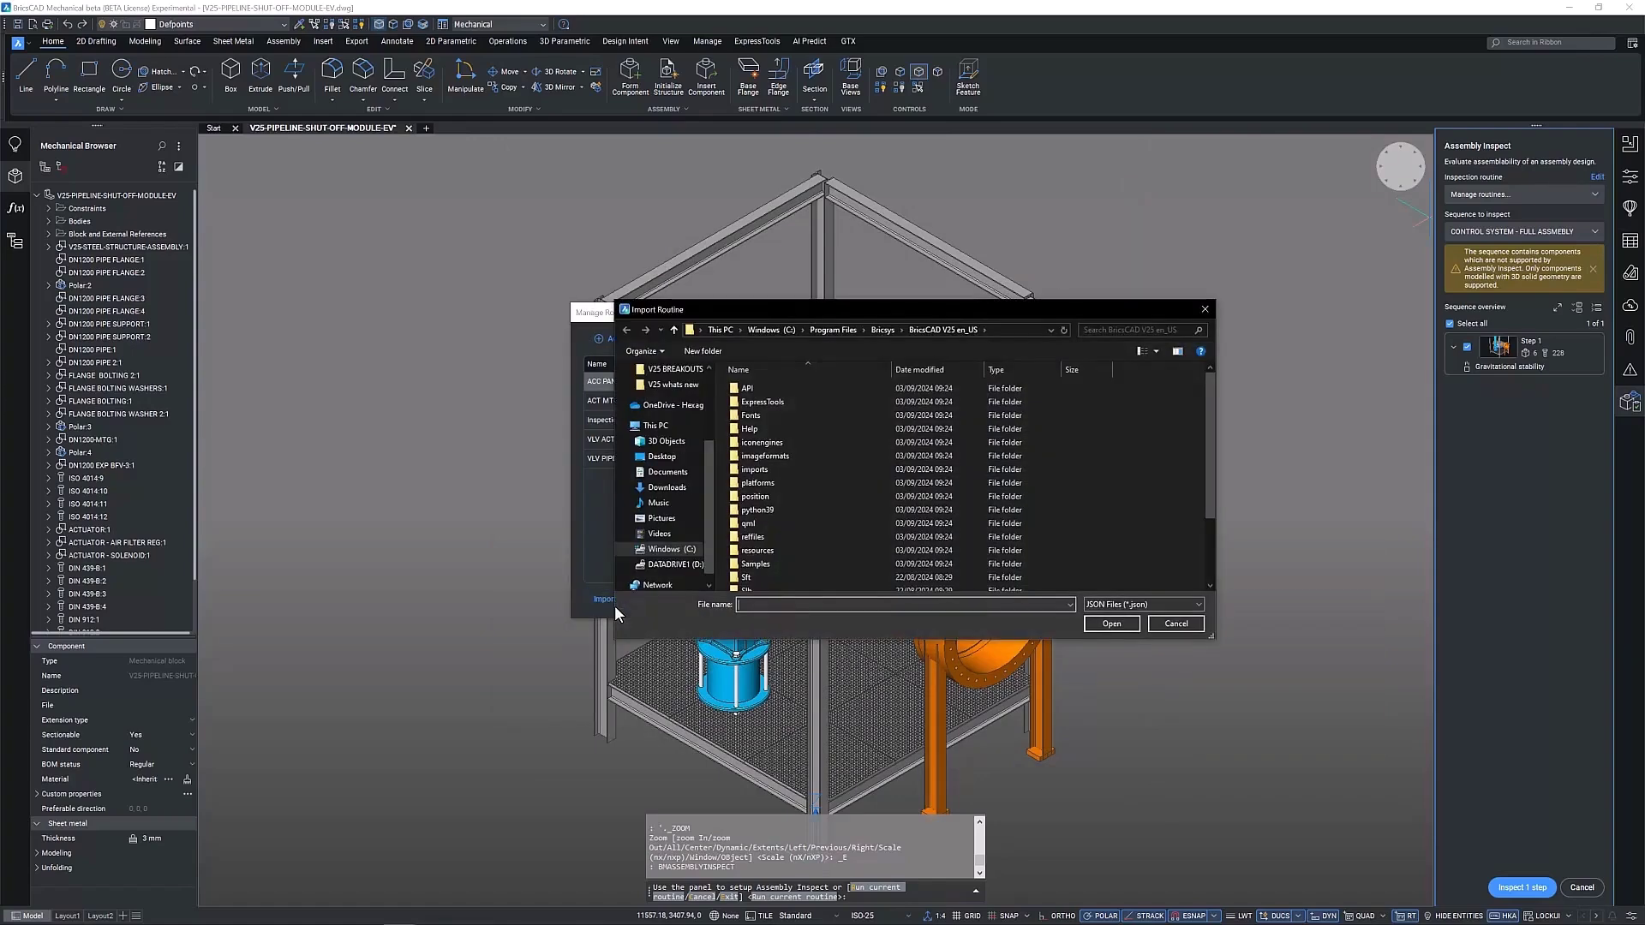
{"action": "left_click", "coordinate": [1204, 308]}
{"action": "left_click", "coordinate": [1038, 600]}
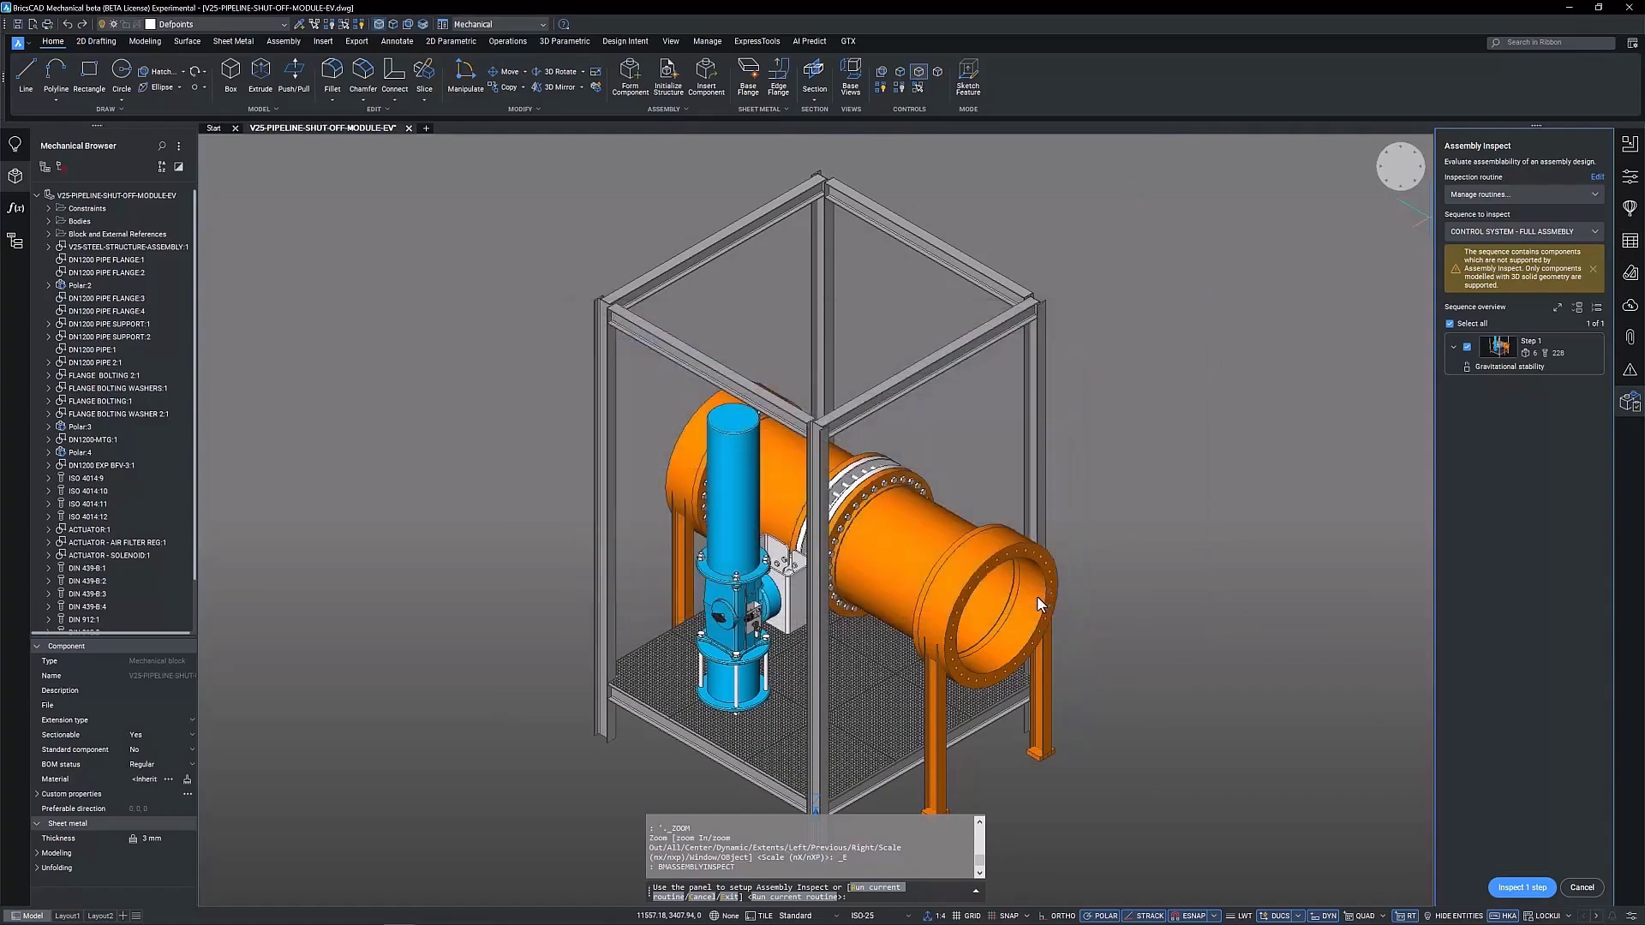
Set VLV PIPELINE's path clearance acceptance range to 1–3, save it and run the inspection
{"action": "left_click", "coordinate": [1597, 176]}
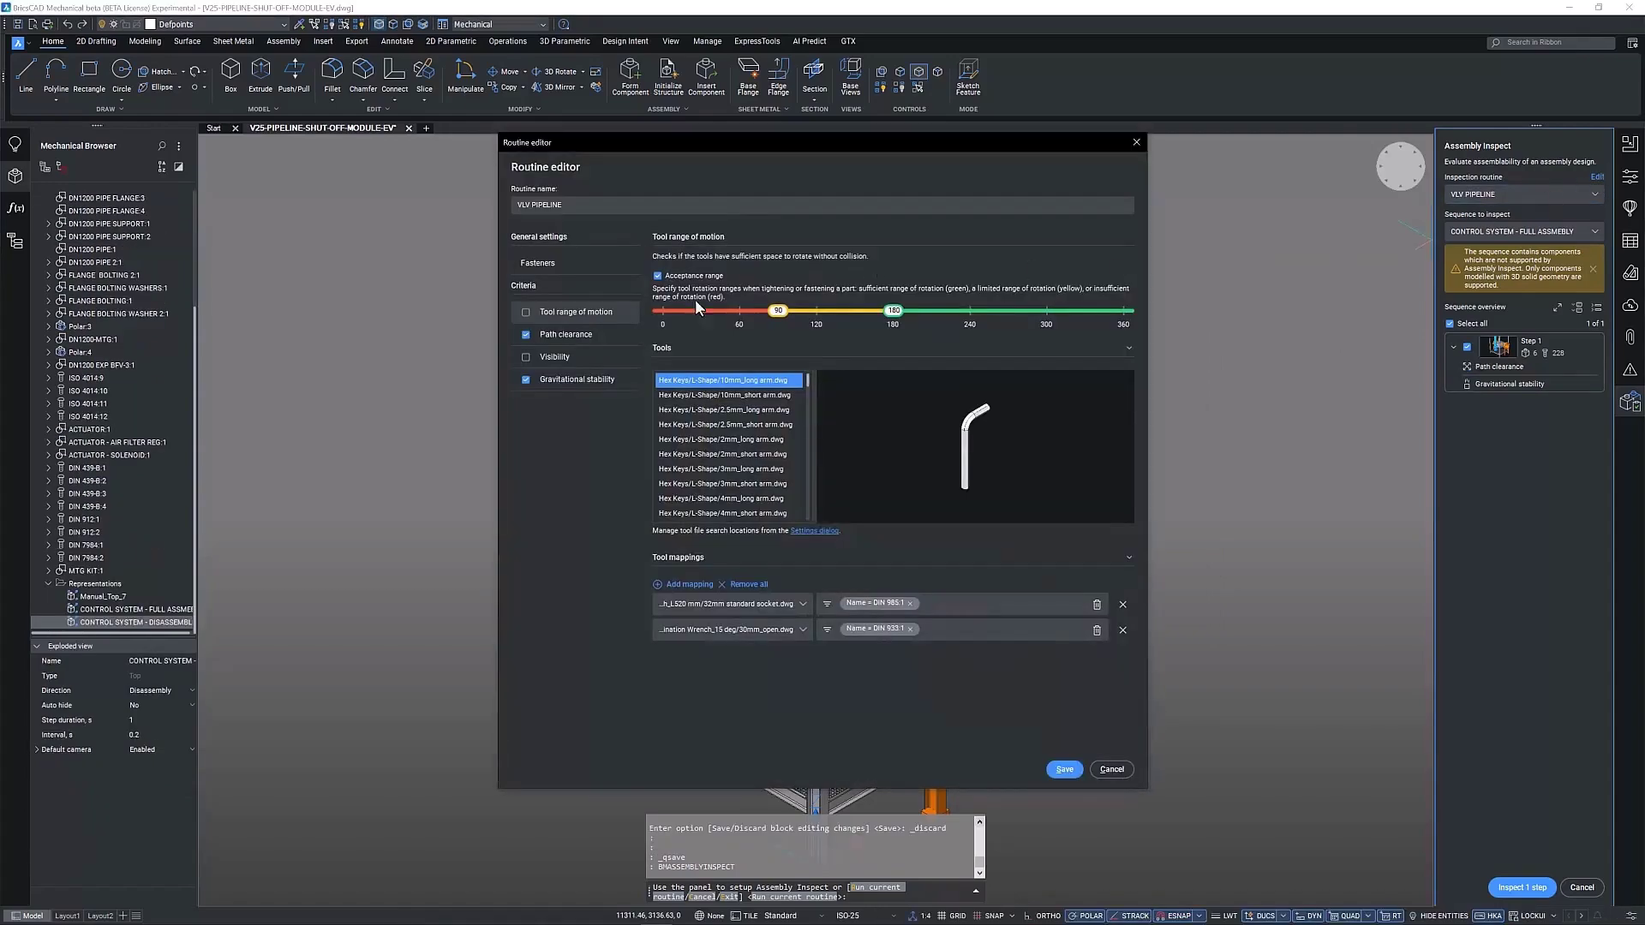
{"action": "left_click", "coordinate": [577, 339]}
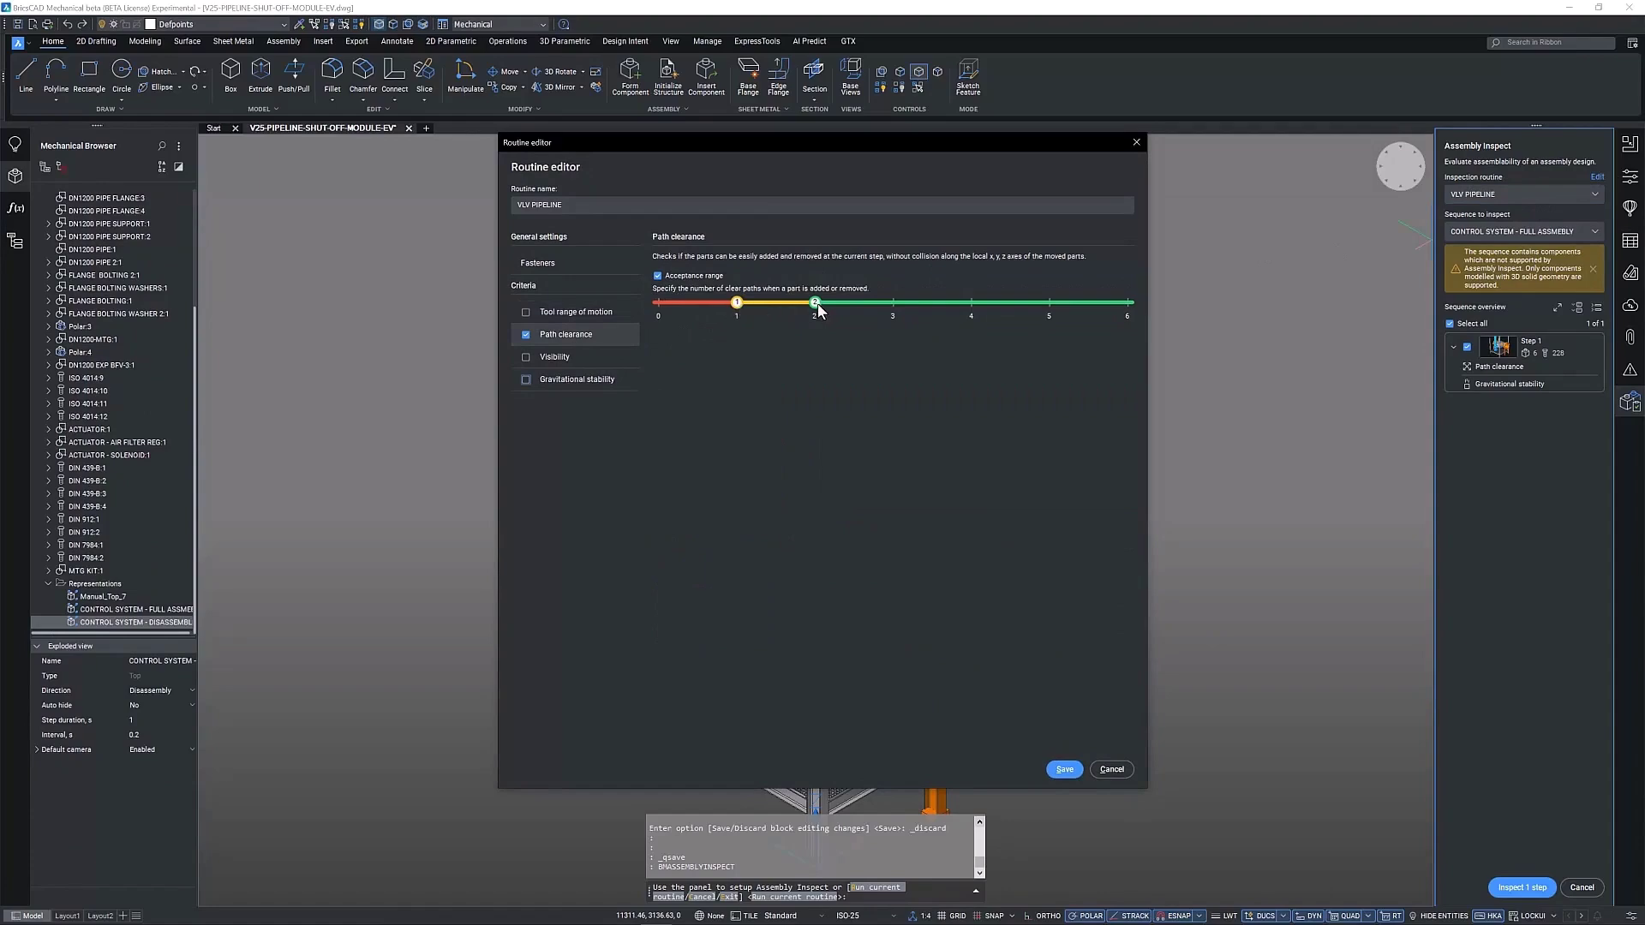
{"action": "left_click_drag", "start_coordinate": [818, 306], "coordinate": [893, 308]}
{"action": "left_click", "coordinate": [1063, 769]}
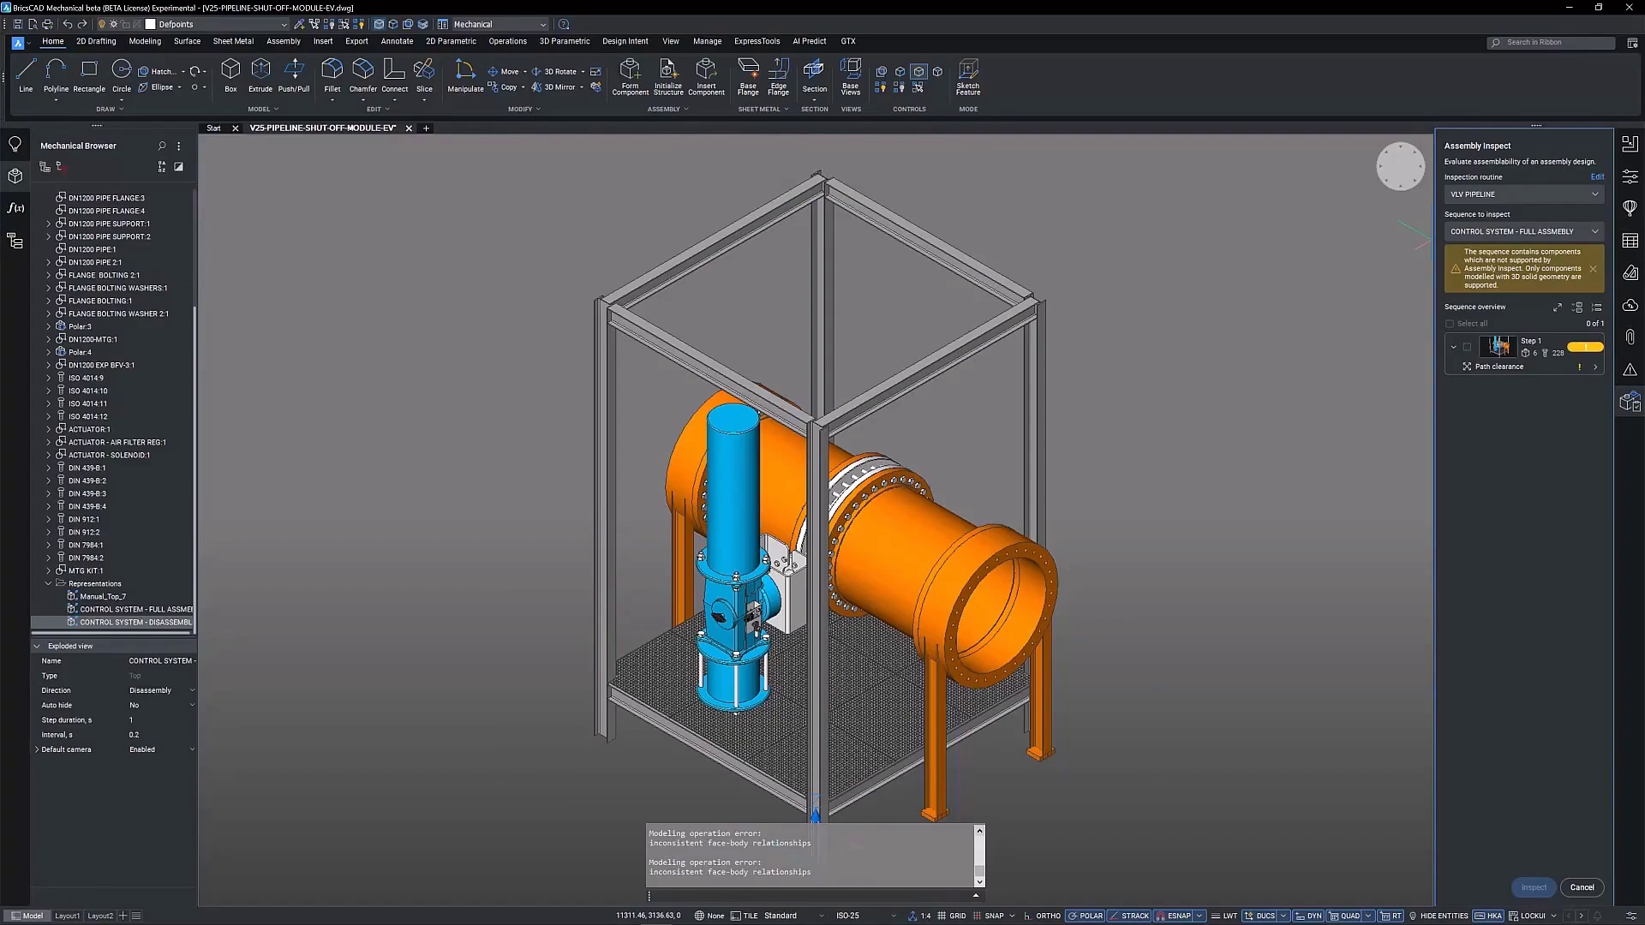
Open Step 1's path clearance results and orbit to a top-down view of the actuator
{"action": "left_click", "coordinate": [1591, 363]}
{"action": "mouse_move", "coordinate": [744, 331]}
{"action": "middle_mouse_down", "text": "shift"}
{"action": "mouse_move", "coordinate": [770, 472]}
{"action": "mouse_move", "coordinate": [728, 353]}
{"action": "middle_mouse_up", "text": "shift"}
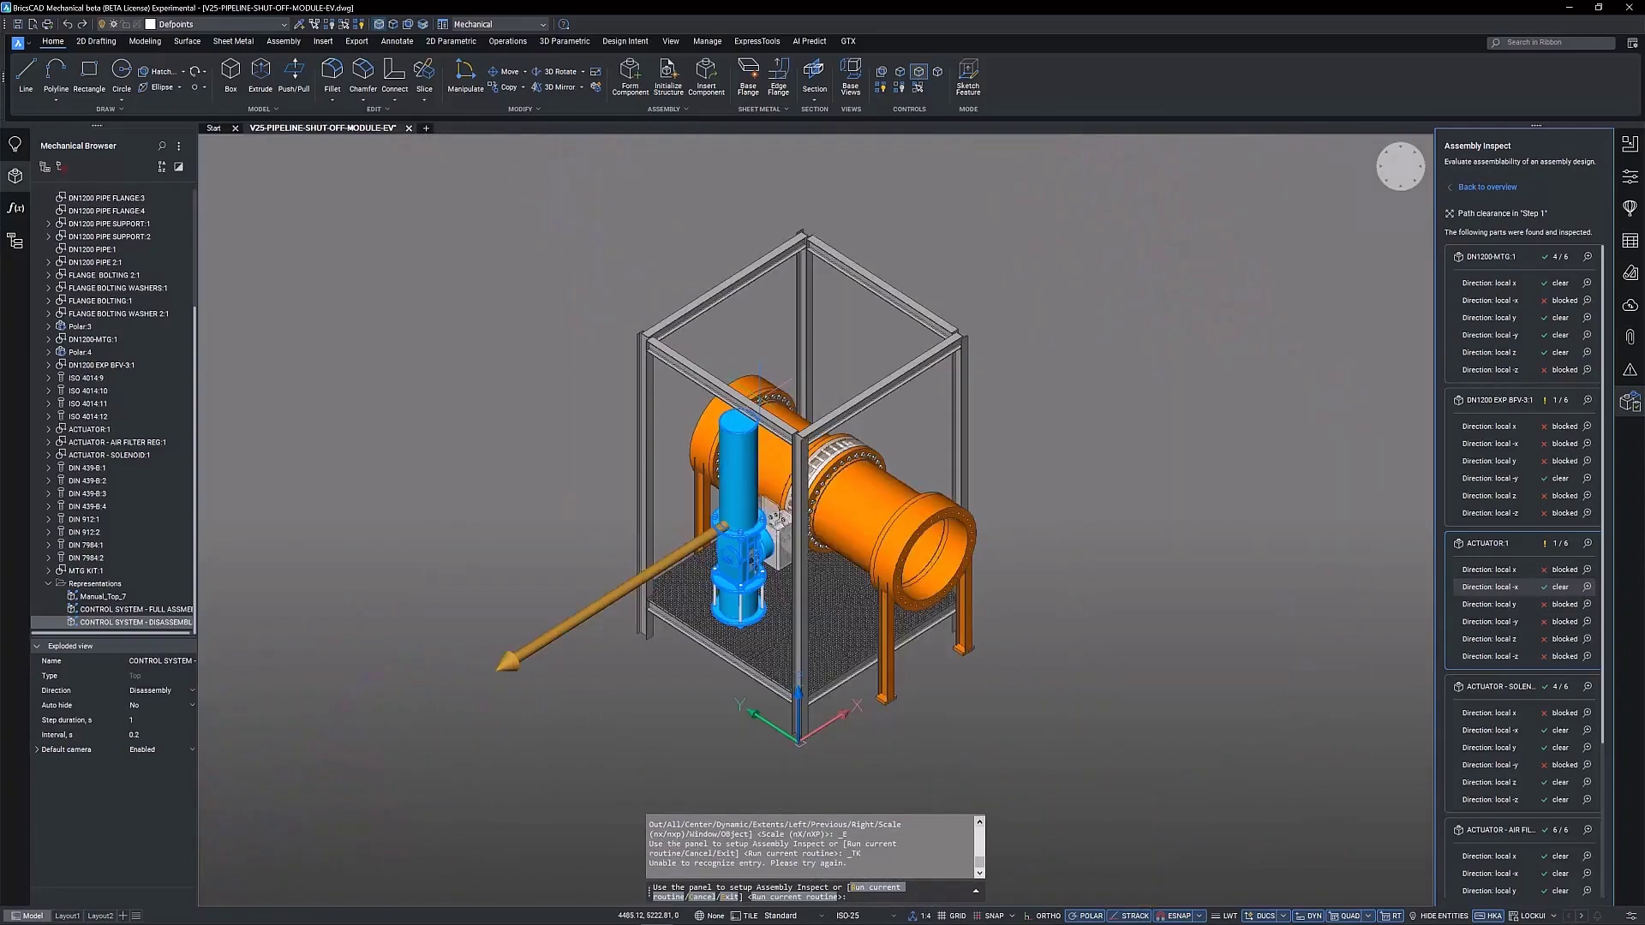
{"action": "scroll", "coordinate": [779, 550], "scroll_direction": "up", "scroll_amount": 3}
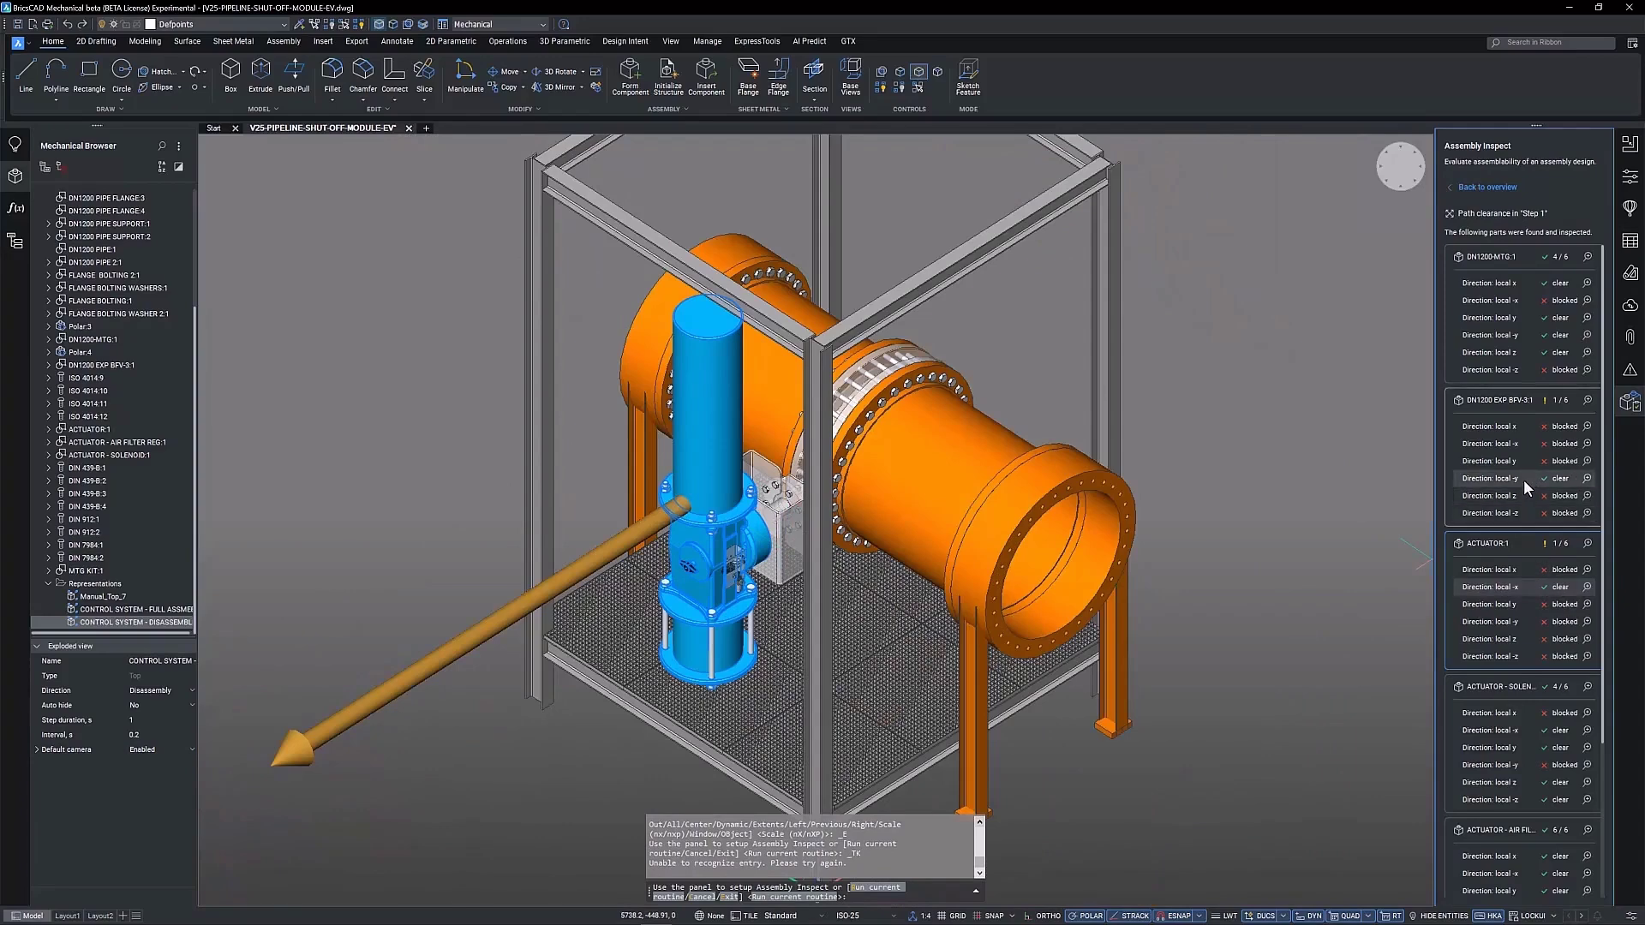
{"action": "mouse_move", "coordinate": [1523, 480]}
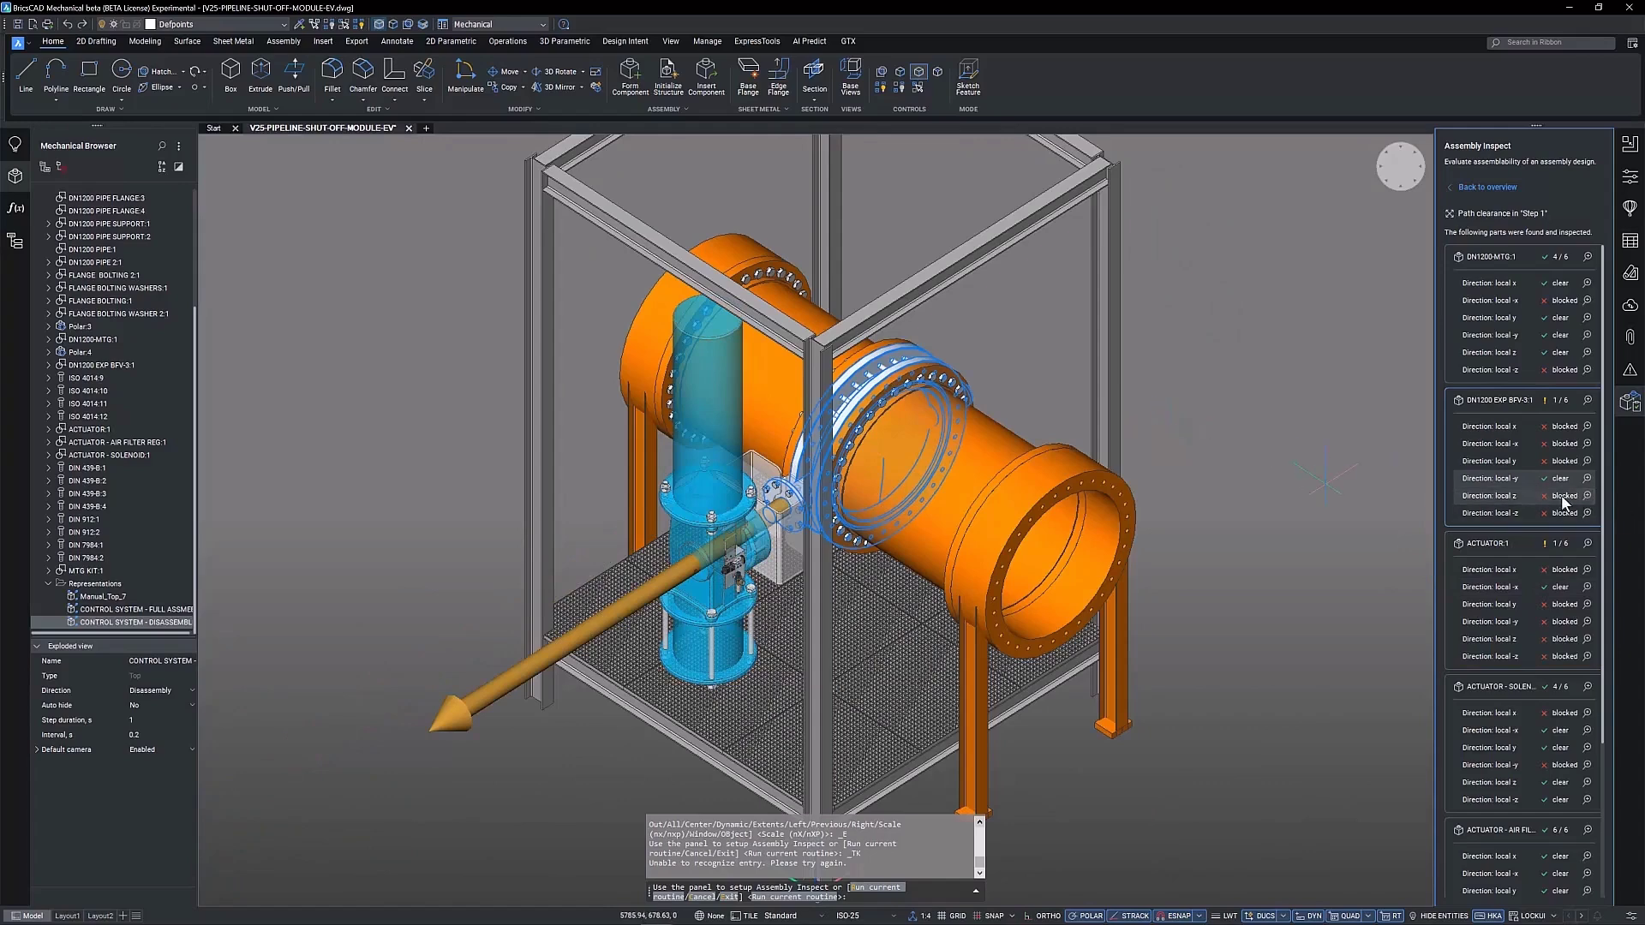
{"action": "mouse_move", "coordinate": [1549, 508]}
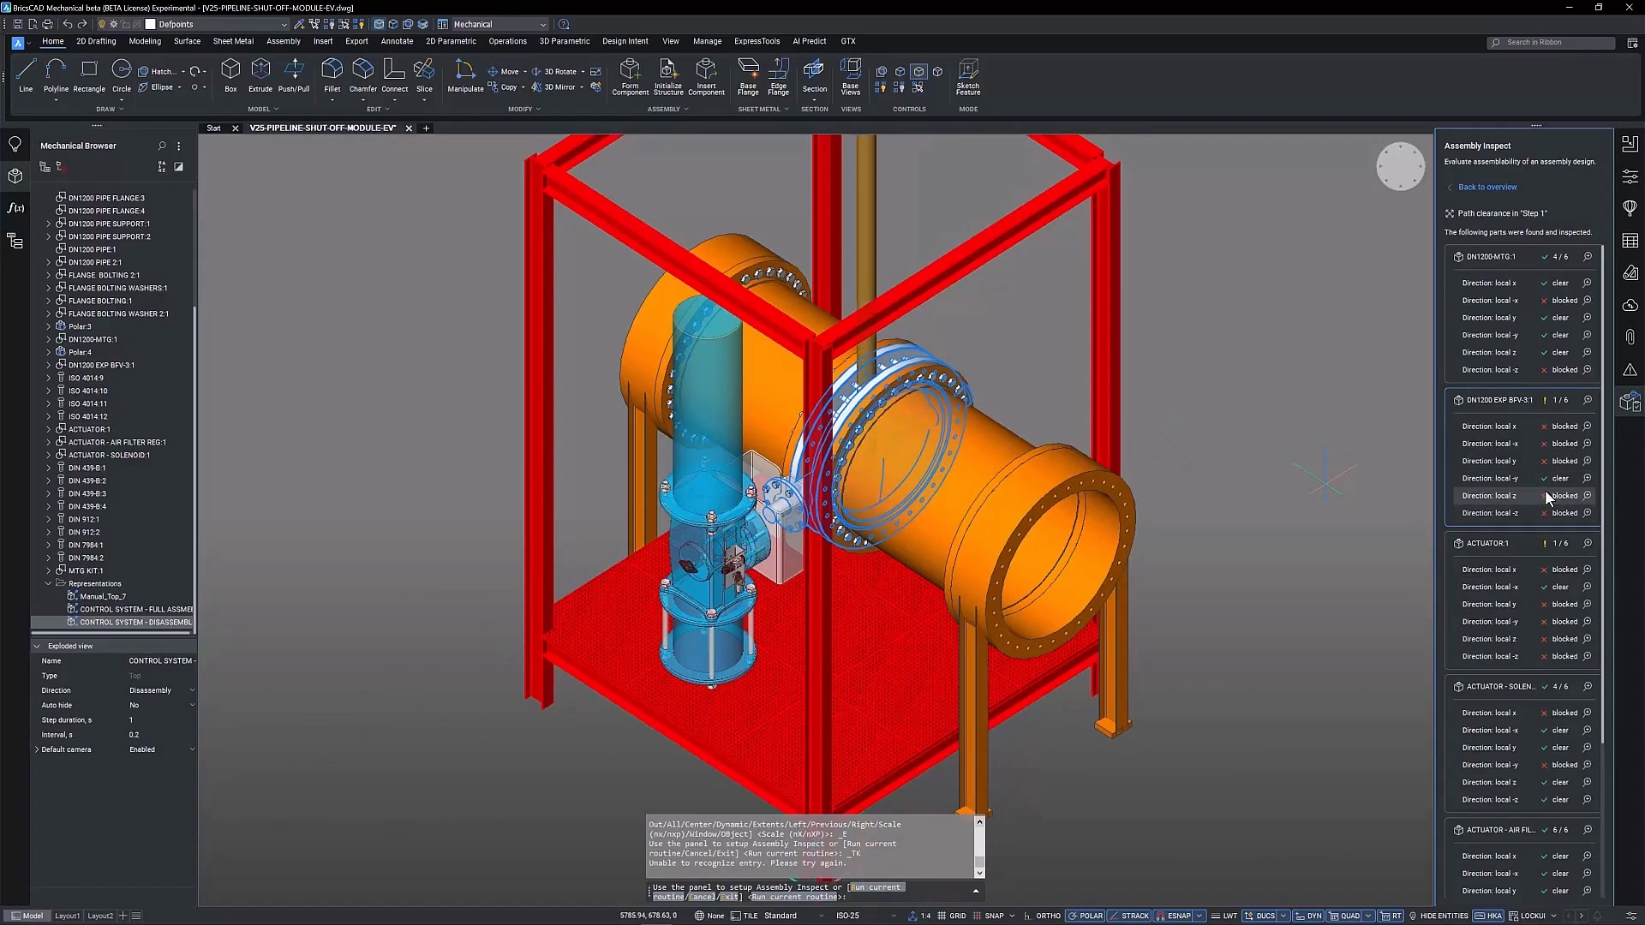
{"action": "scroll", "coordinate": [1538, 480], "scroll_direction": "down", "scroll_amount": 1}
{"action": "scroll", "coordinate": [989, 566], "scroll_direction": "down", "scroll_amount": 3}
{"action": "middle_click_drag", "start_coordinate": [989, 566], "coordinate": [1005, 280], "text": "shift"}
{"action": "scroll", "coordinate": [999, 266], "scroll_direction": "up", "scroll_amount": 2}
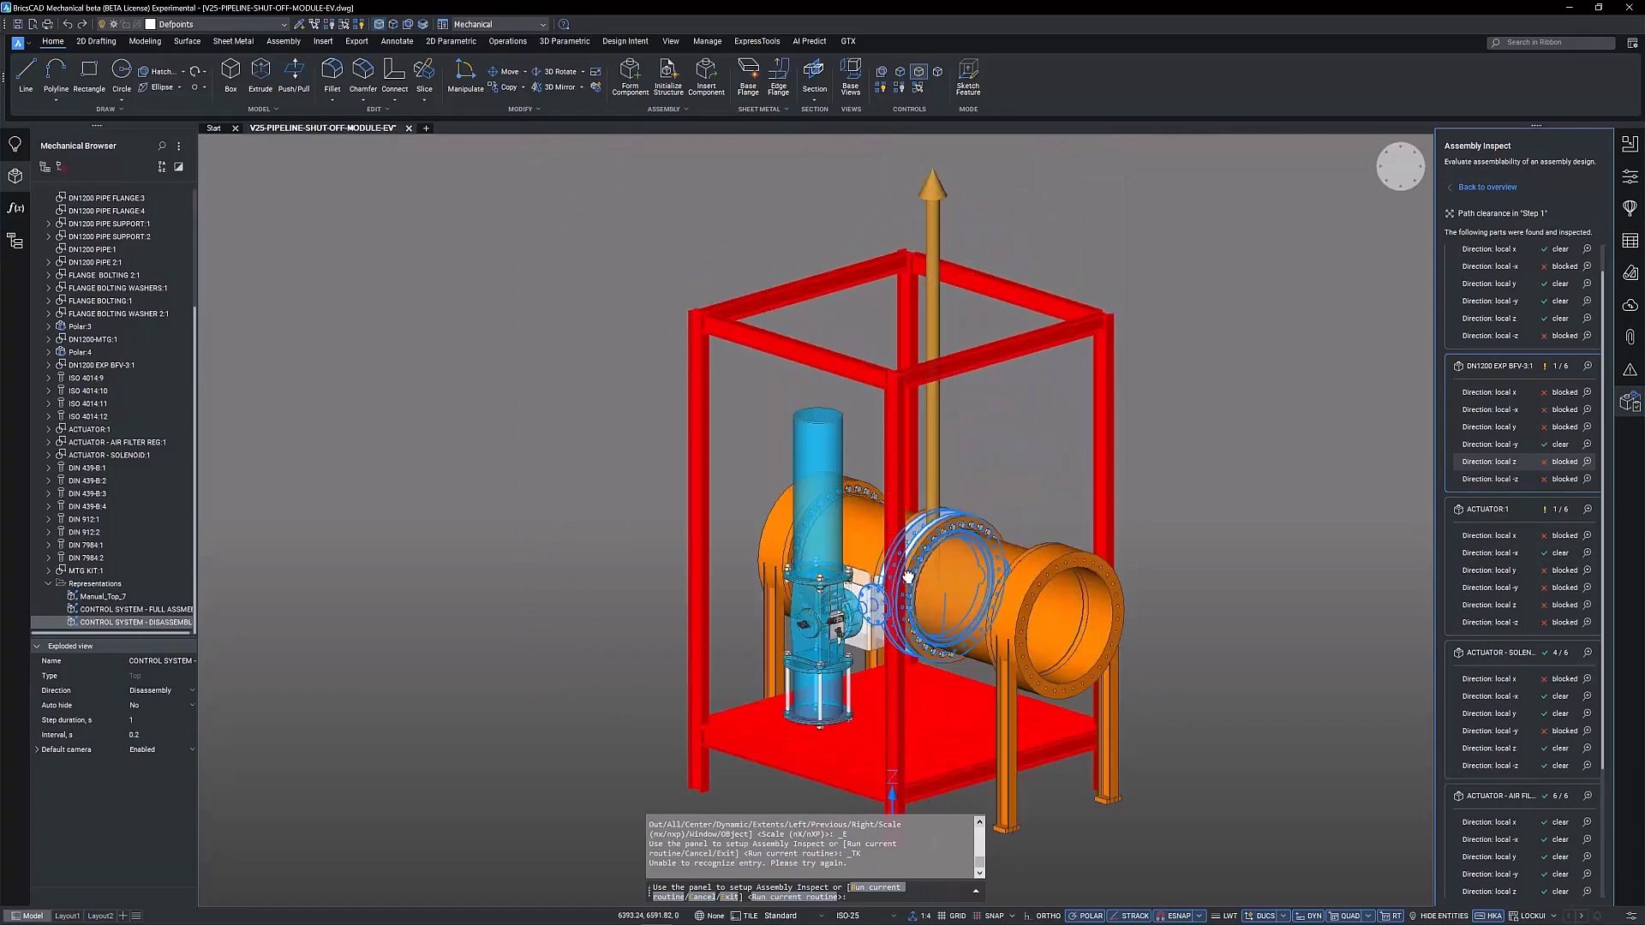
{"action": "scroll", "coordinate": [1543, 832], "scroll_direction": "down", "scroll_amount": 3}
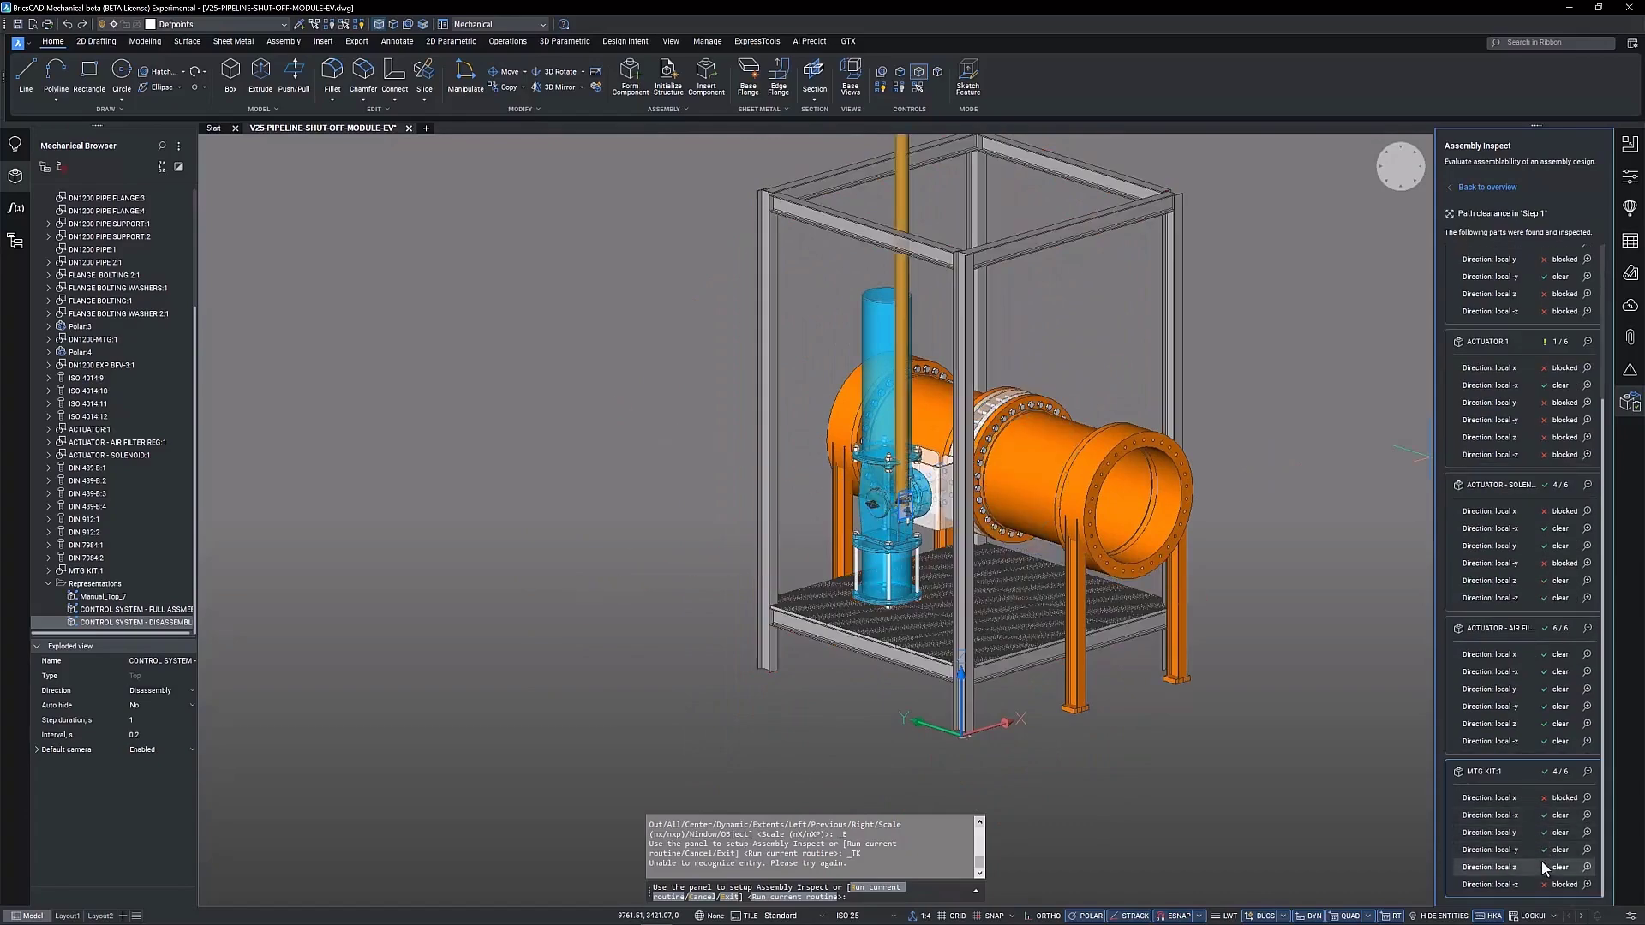
Check the MTG KIT:1 clearance along local z and the actuator's removal paths along local -x and x
{"action": "left_click", "coordinate": [1540, 860]}
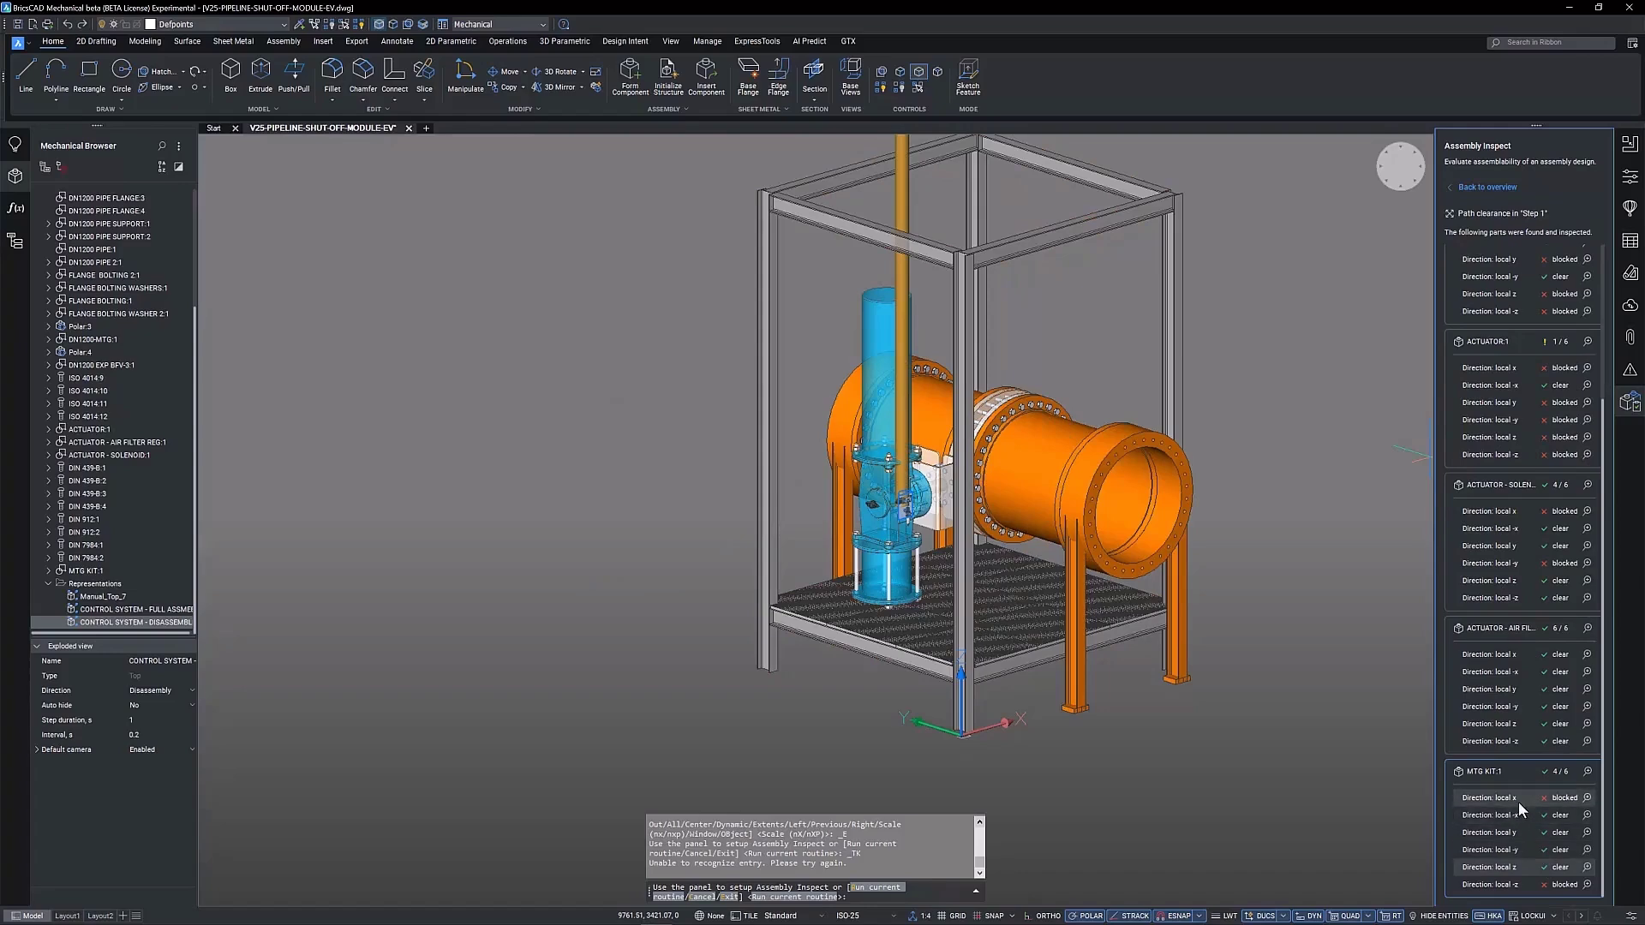
{"action": "scroll", "coordinate": [1499, 664], "scroll_direction": "up", "scroll_amount": 3}
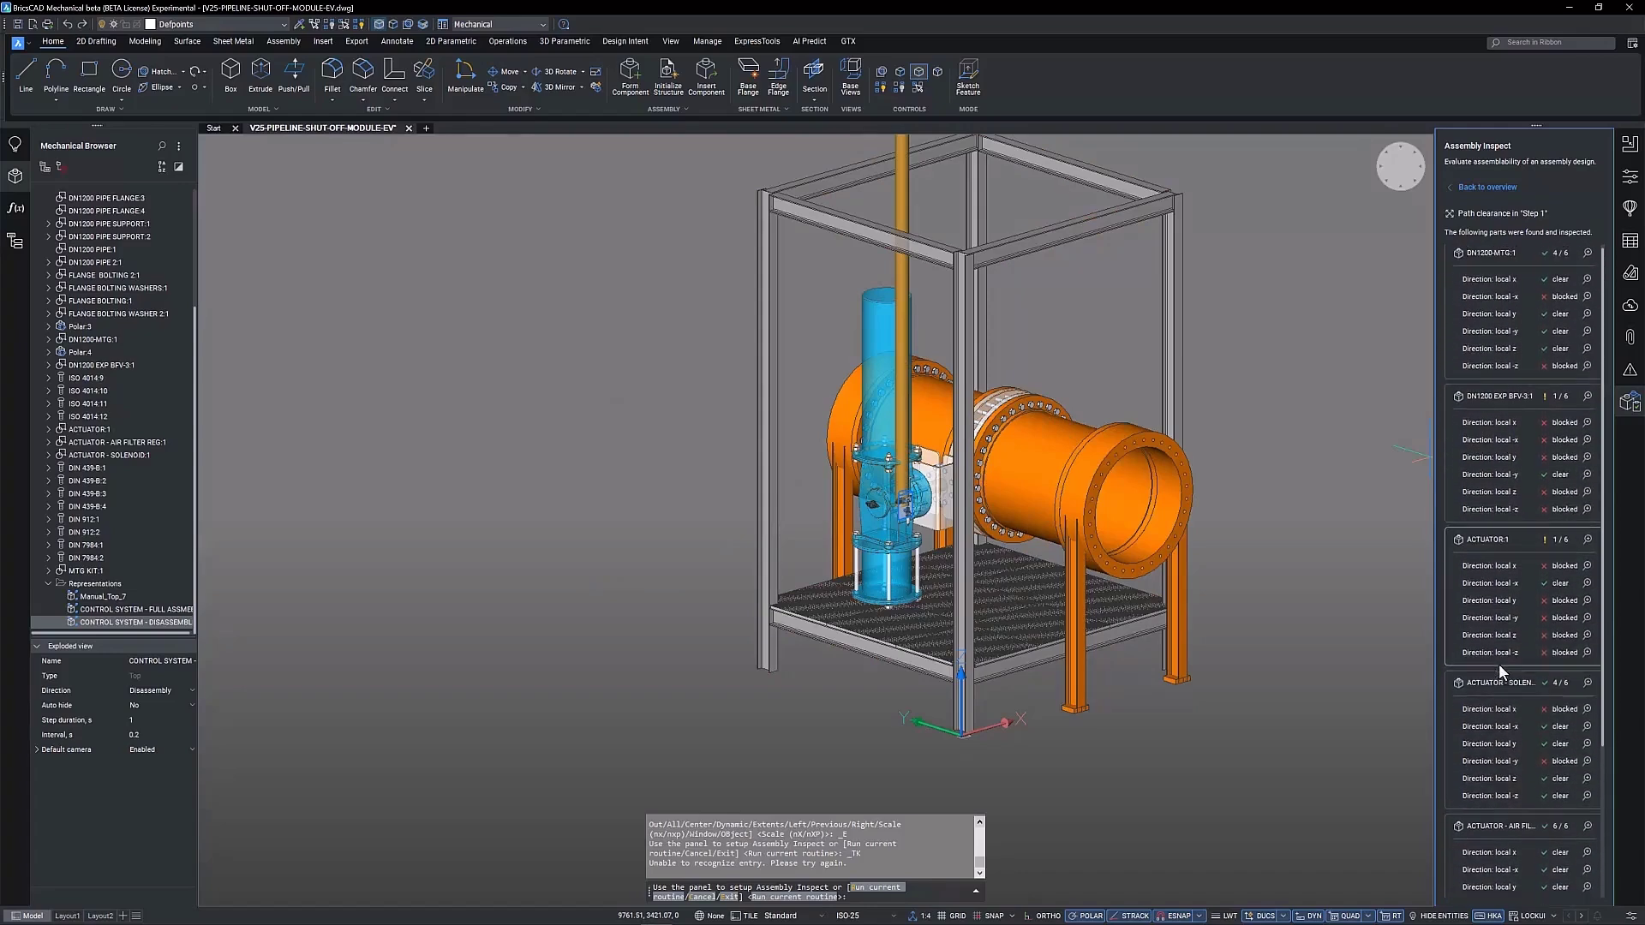
{"action": "scroll", "coordinate": [1499, 663], "scroll_direction": "down", "scroll_amount": 3}
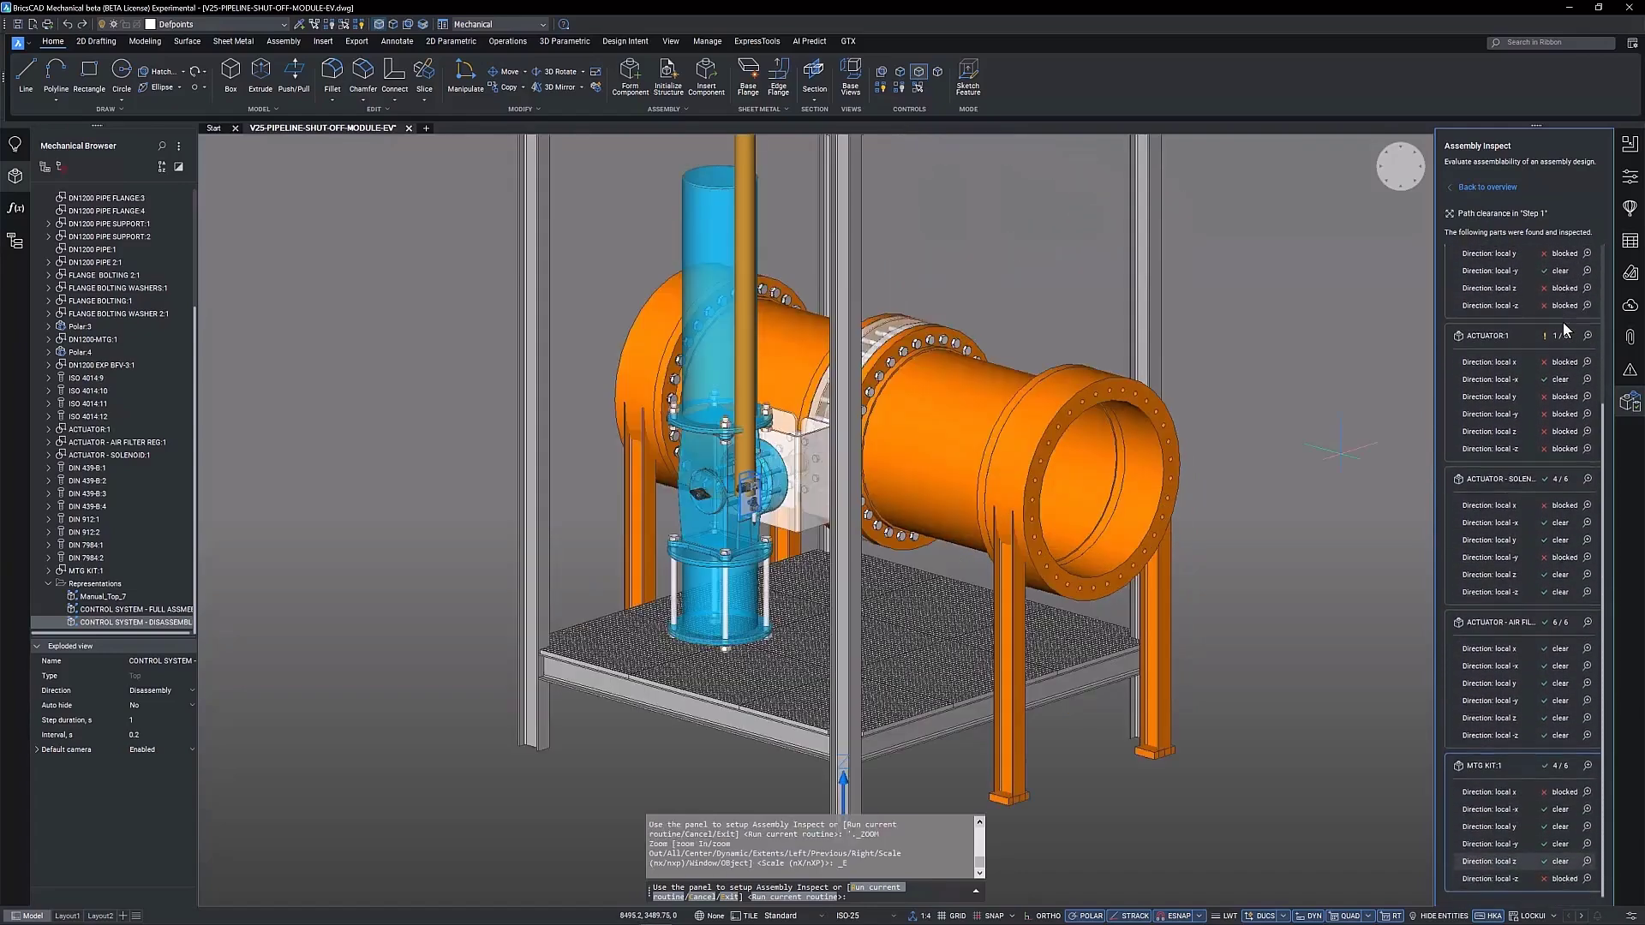
{"action": "left_click", "coordinate": [1515, 387]}
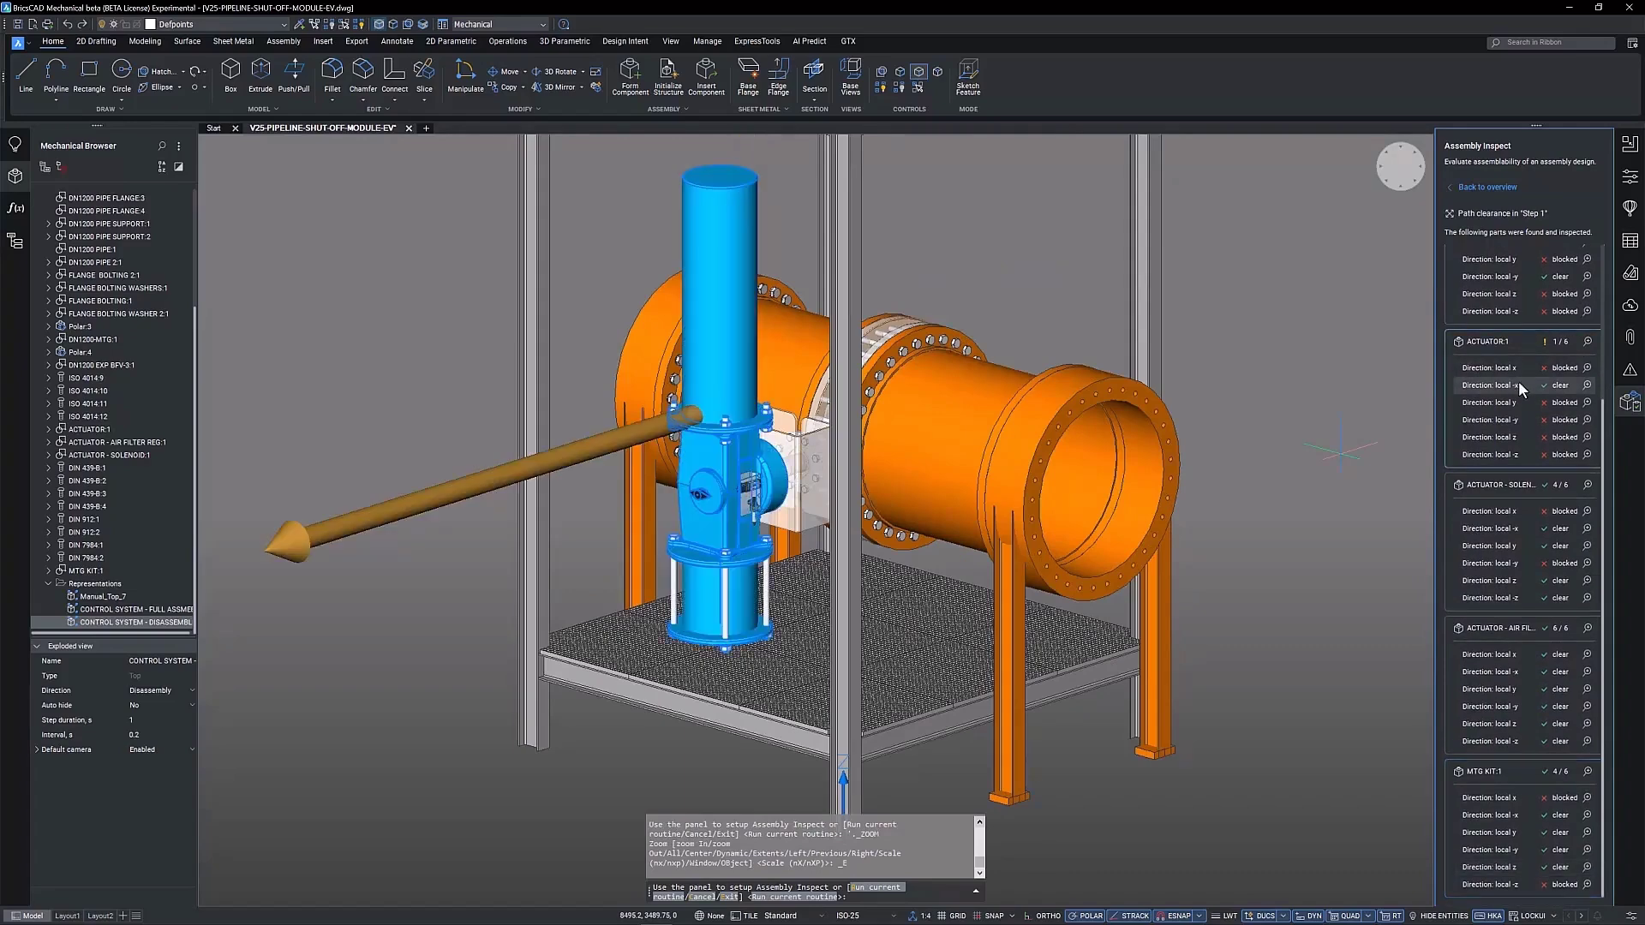
{"action": "left_click", "coordinate": [1524, 367]}
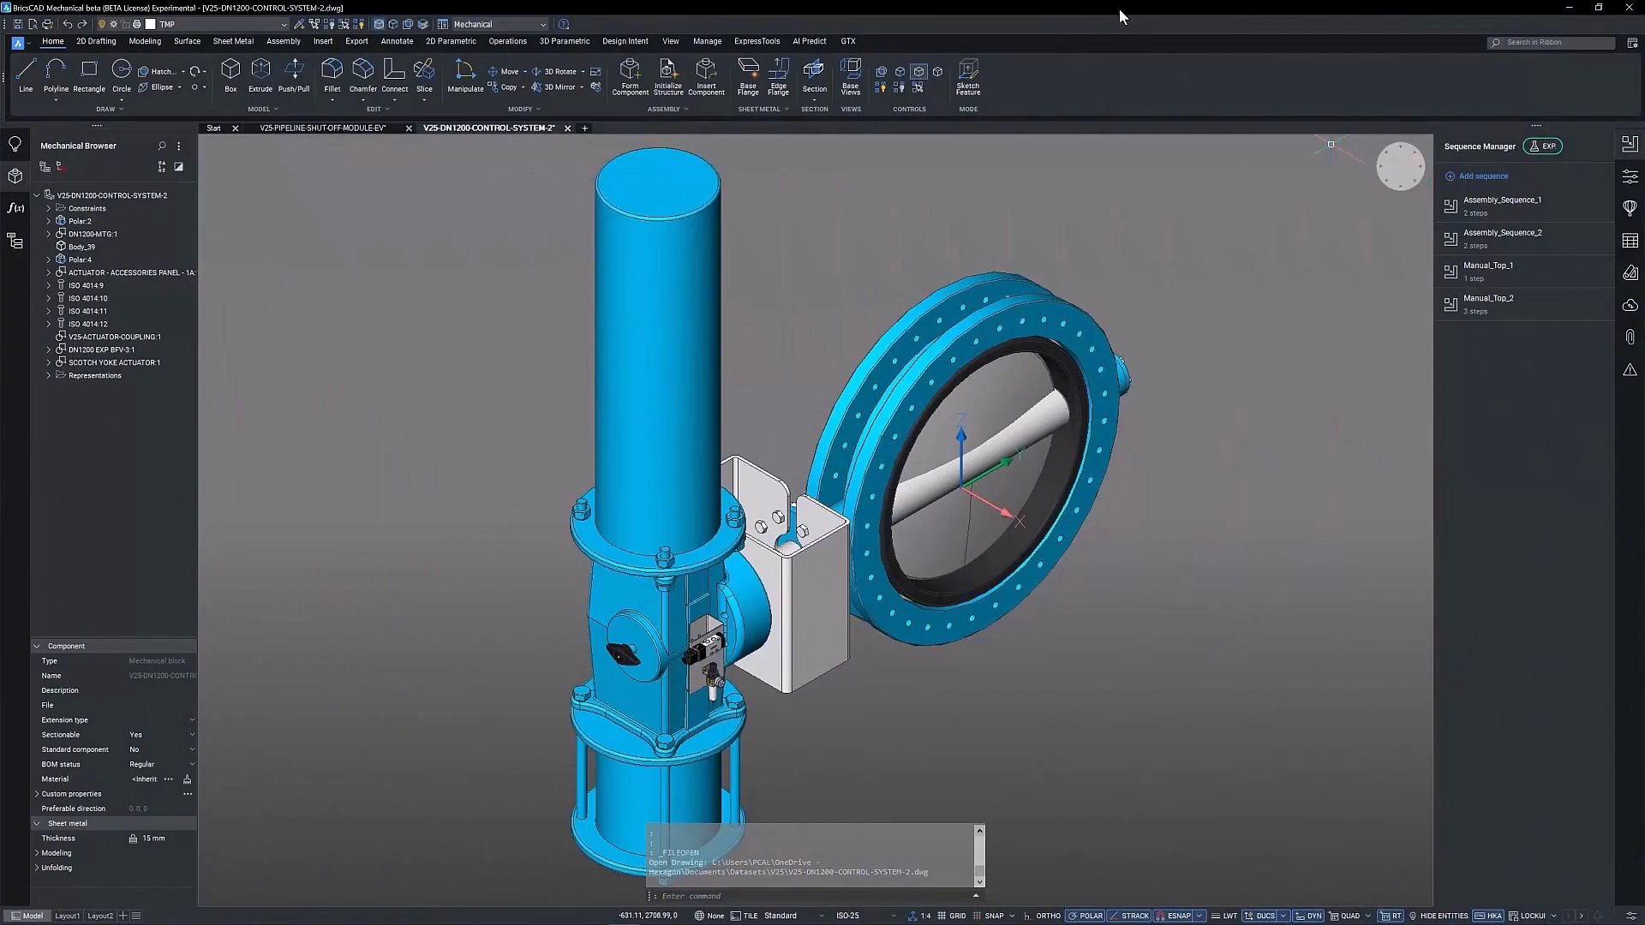
Run BMASSEMBLYINSPECT in the control-system drawing and select the VLV ACT routine
{"action": "type", "text": "BMASSEMBLYINSPECT"}
{"action": "key", "text": "Return"}
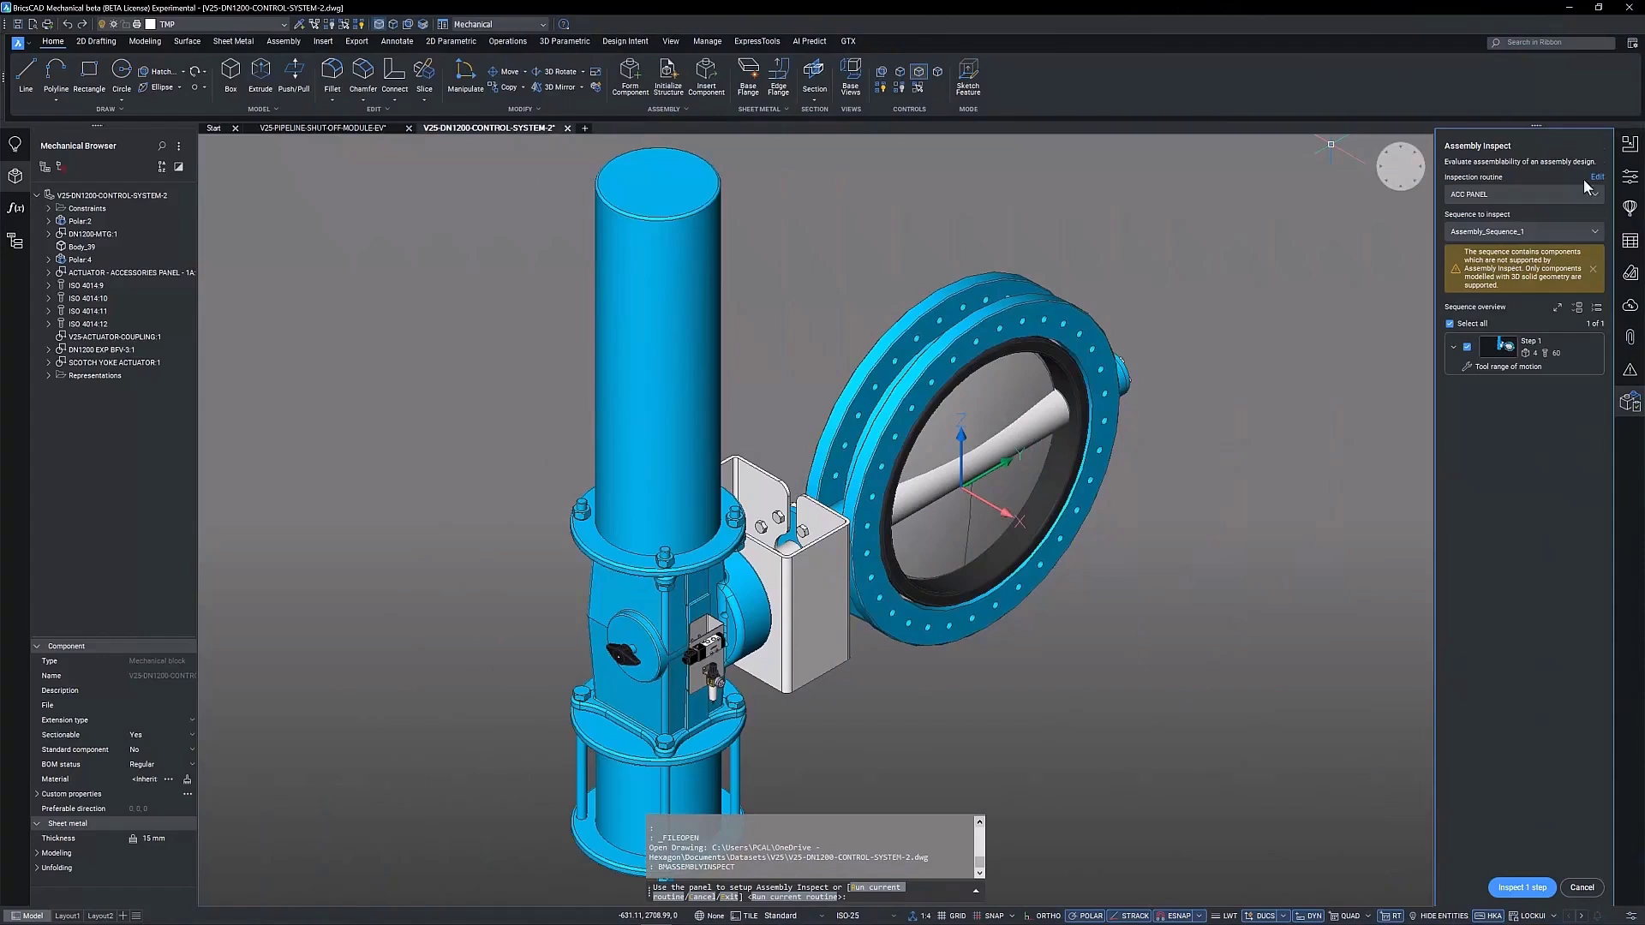
{"action": "left_click", "coordinate": [1589, 195]}
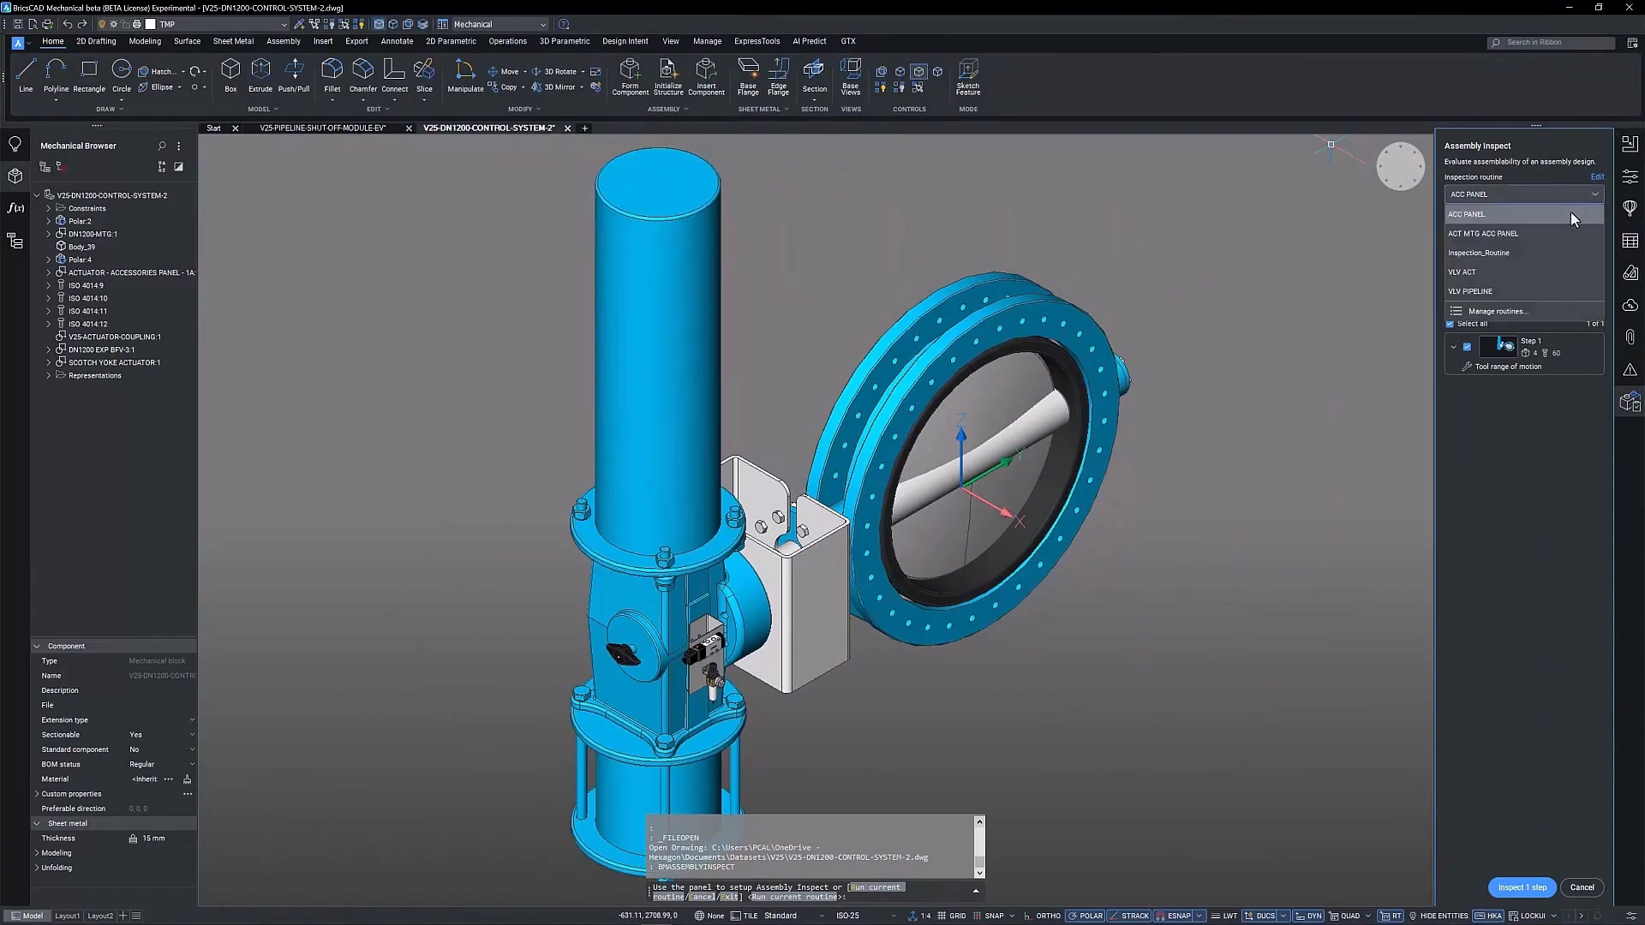
{"action": "left_click", "coordinate": [1530, 271]}
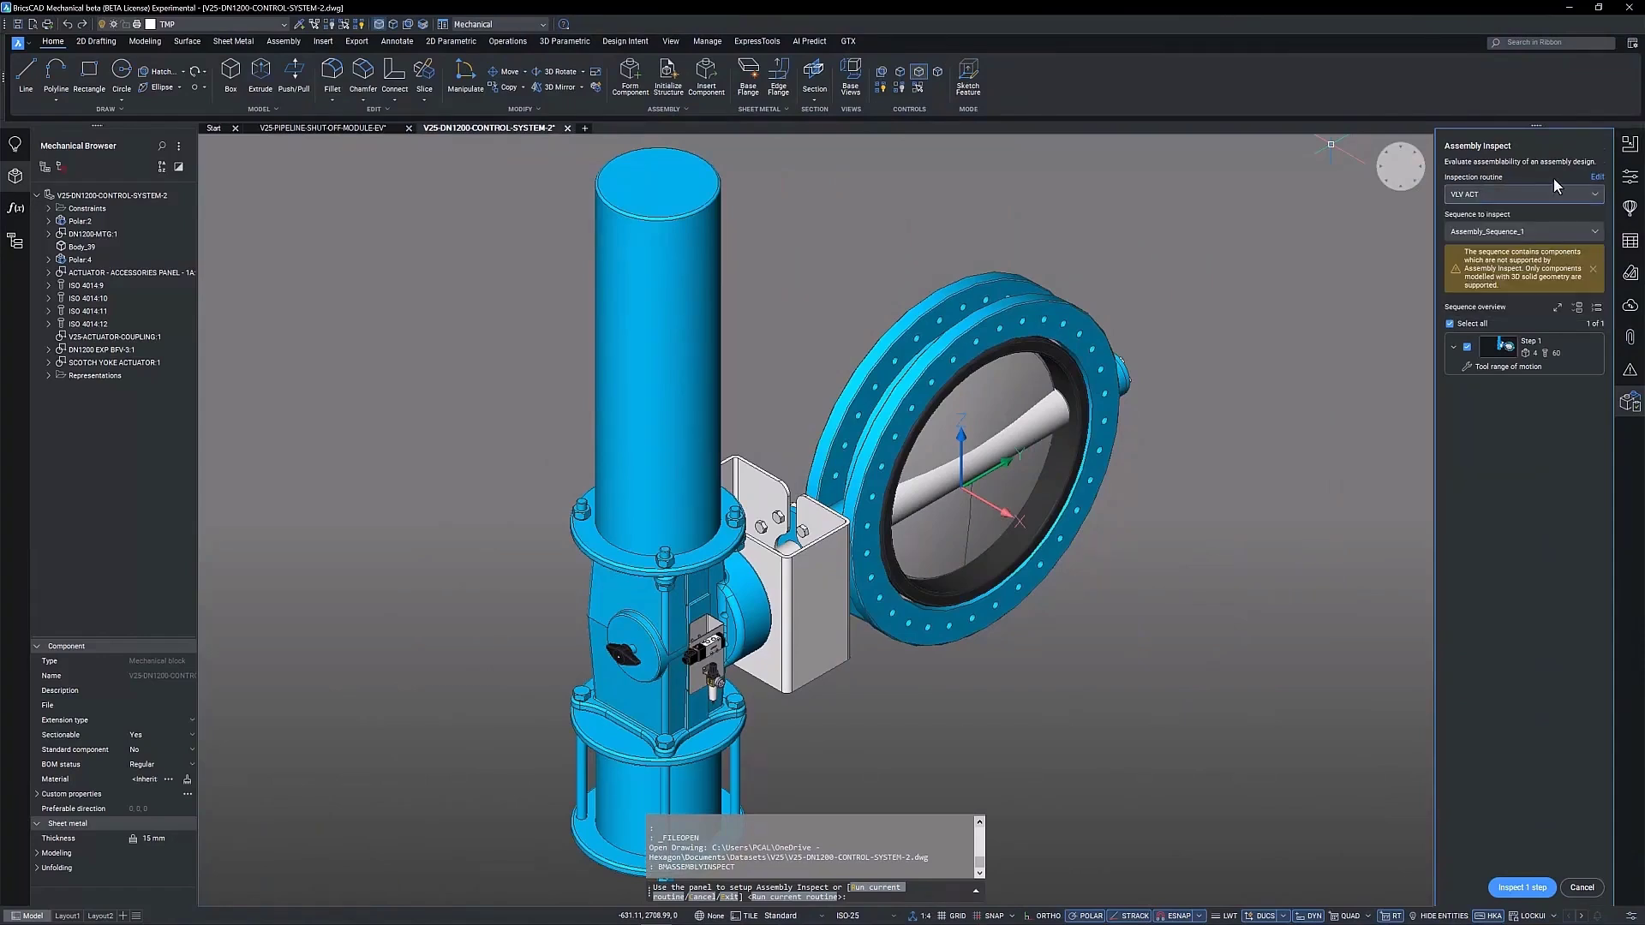
Open the VLV ACT routine editor and preview the ScrewDriver and 16mm_open combination wrench tools
{"action": "left_click", "coordinate": [1598, 177]}
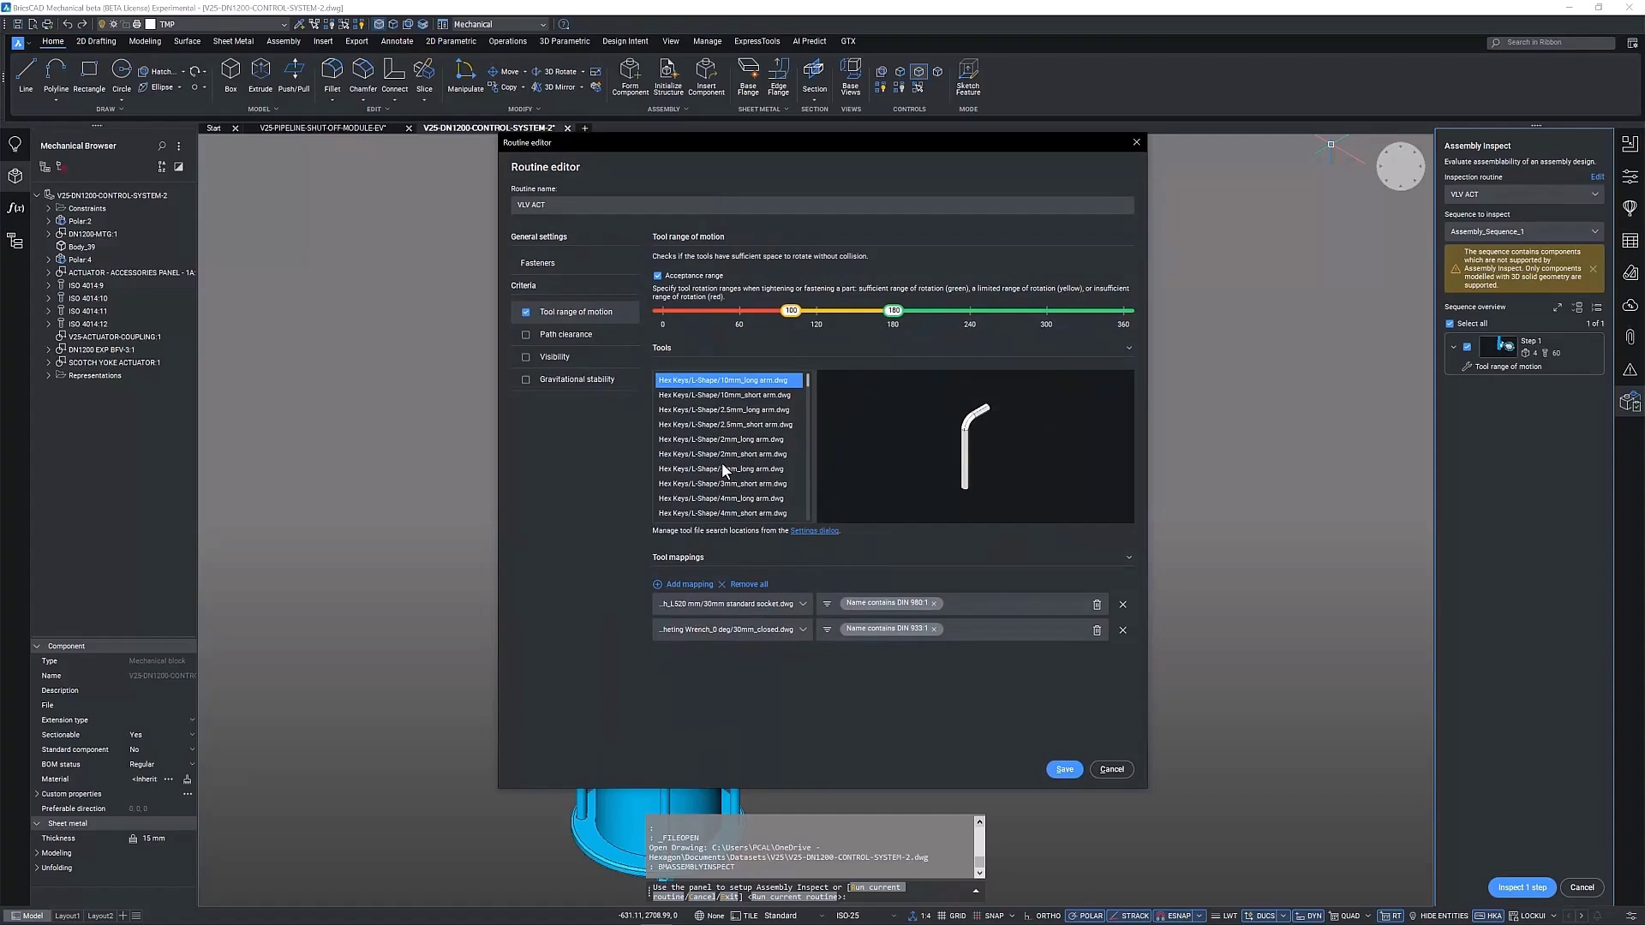
{"action": "scroll", "coordinate": [740, 433], "scroll_direction": "down", "scroll_amount": 3}
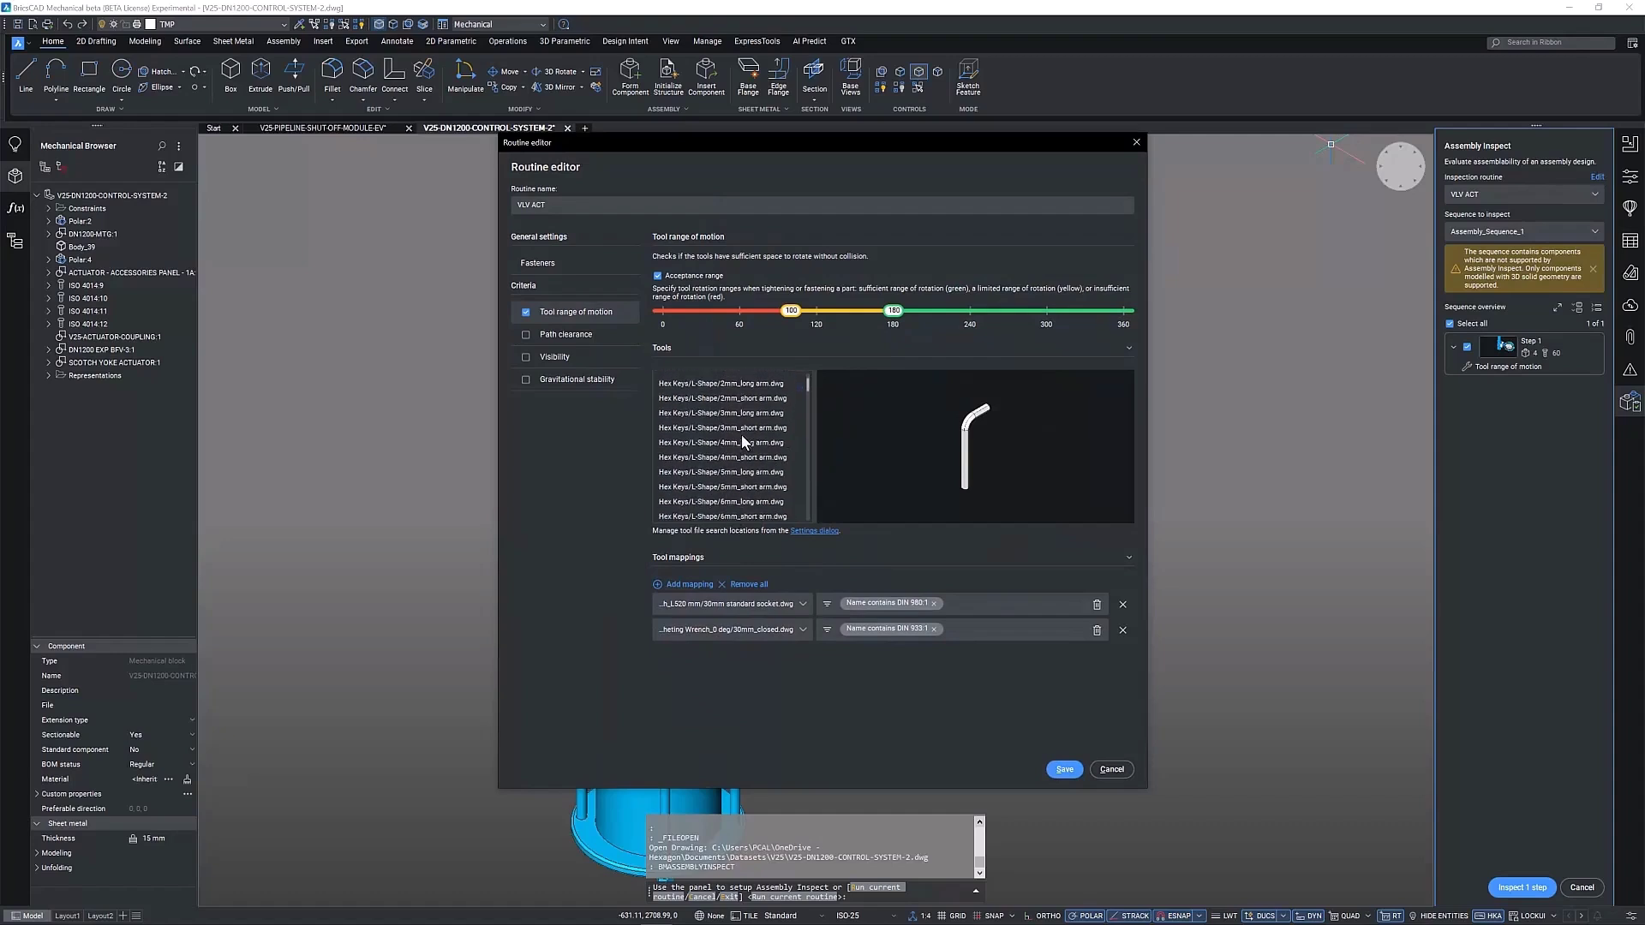
{"action": "scroll", "coordinate": [742, 435], "scroll_direction": "down", "scroll_amount": 10}
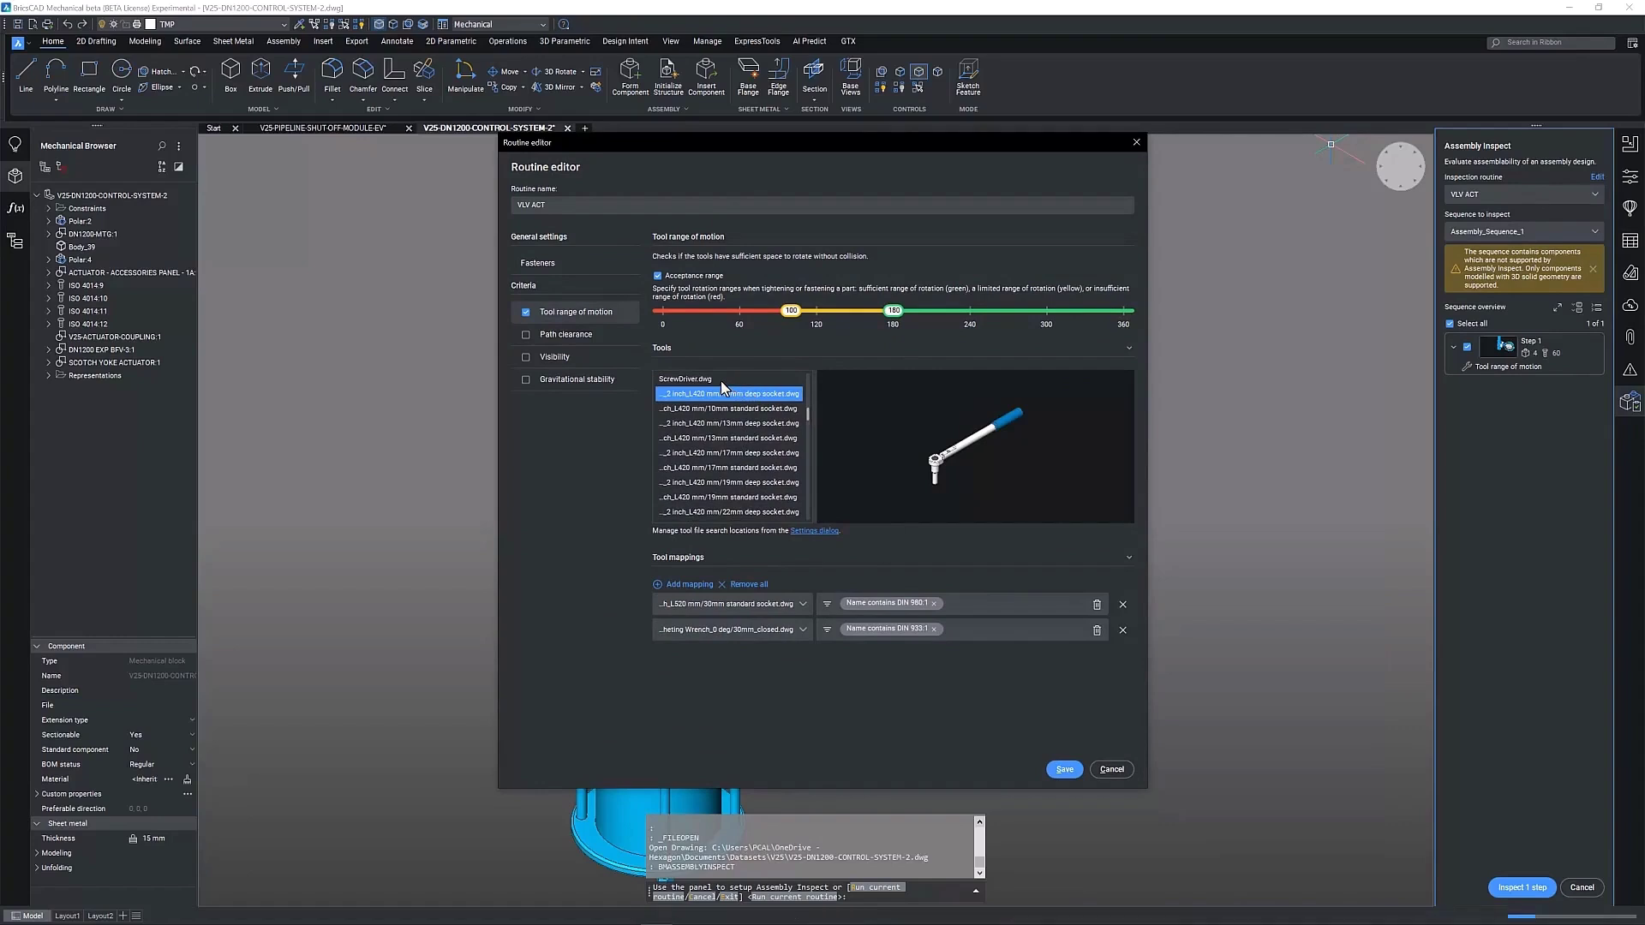
{"action": "left_click", "coordinate": [719, 380]}
{"action": "scroll", "coordinate": [732, 399], "scroll_direction": "down", "scroll_amount": 10}
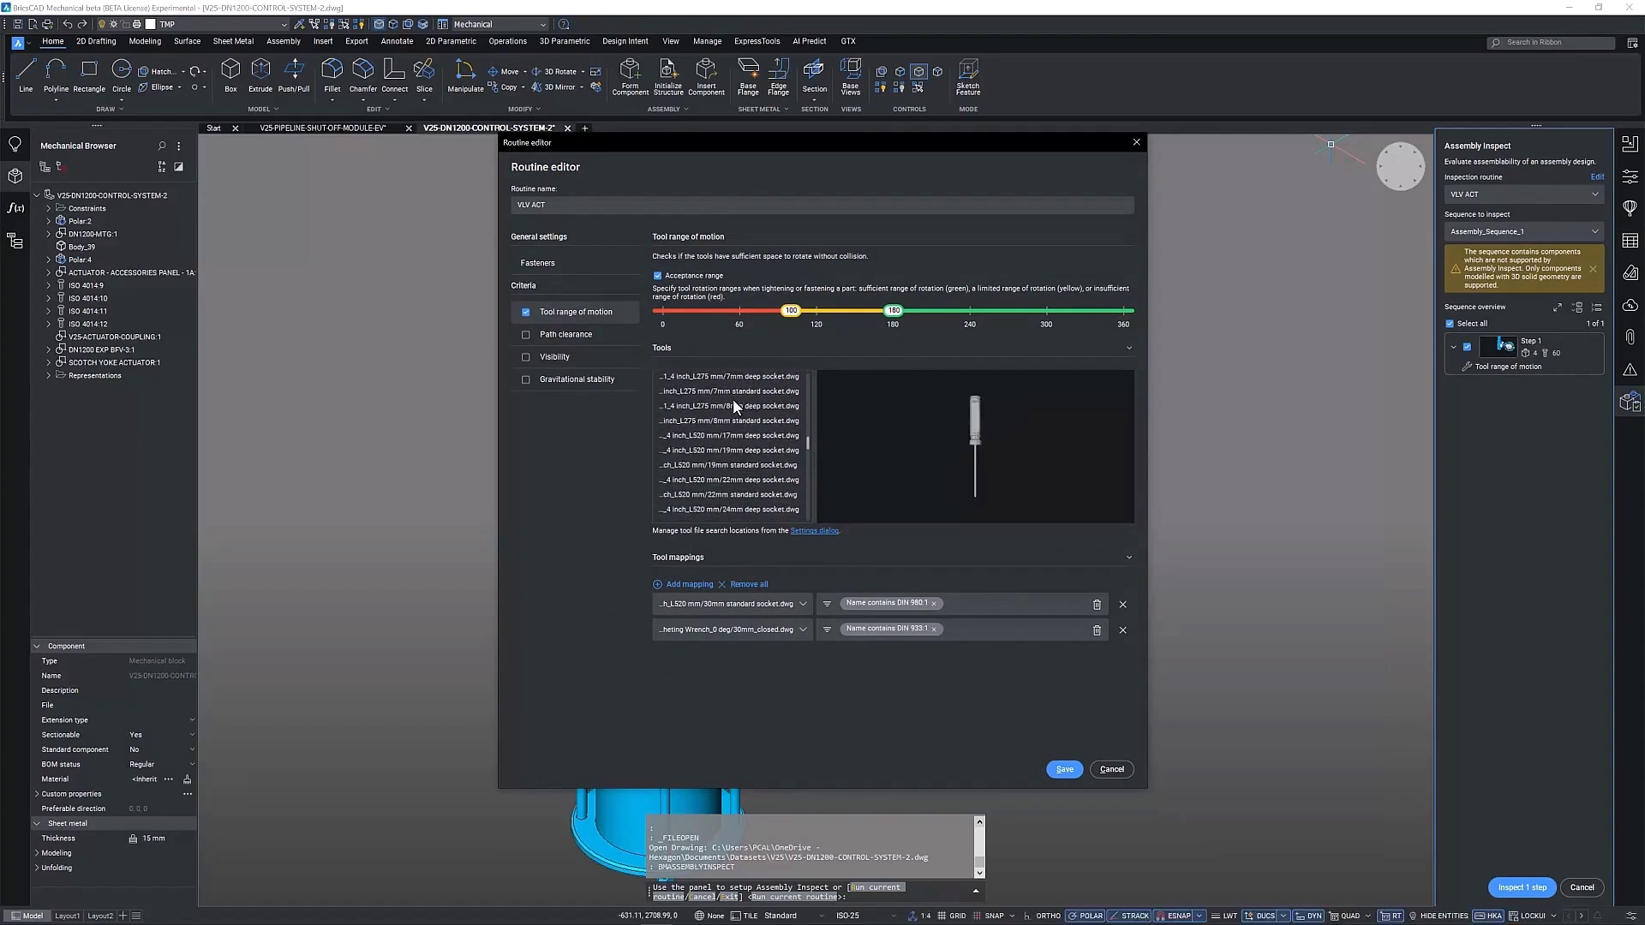
{"action": "scroll", "coordinate": [734, 404], "scroll_direction": "down", "scroll_amount": 10}
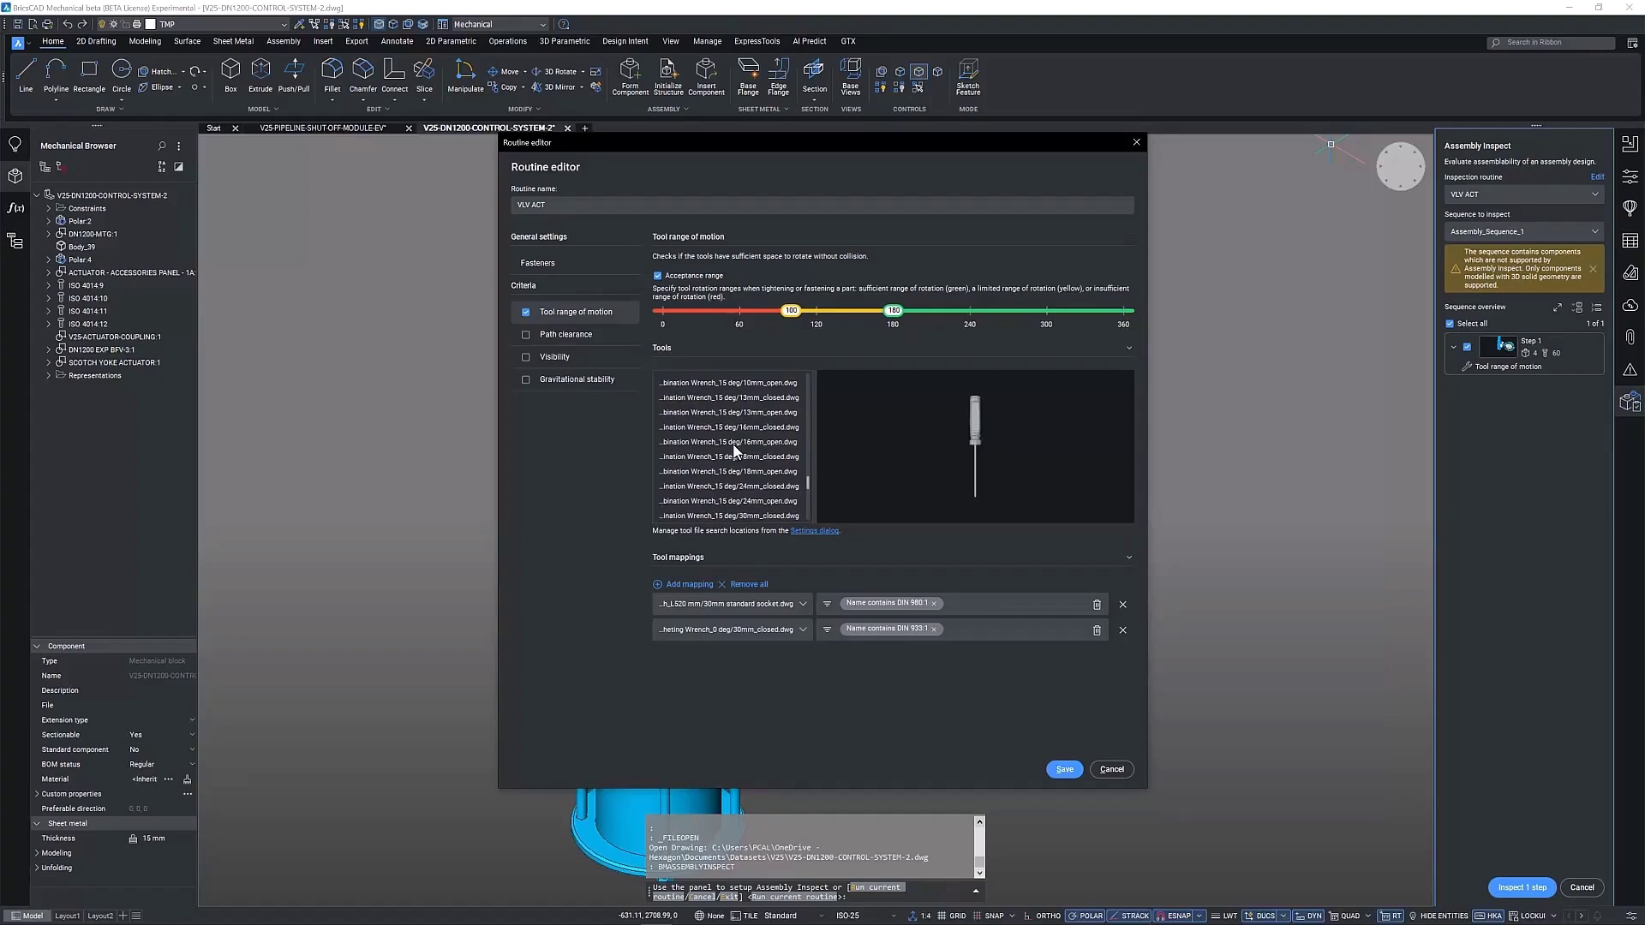
{"action": "left_click", "coordinate": [734, 445]}
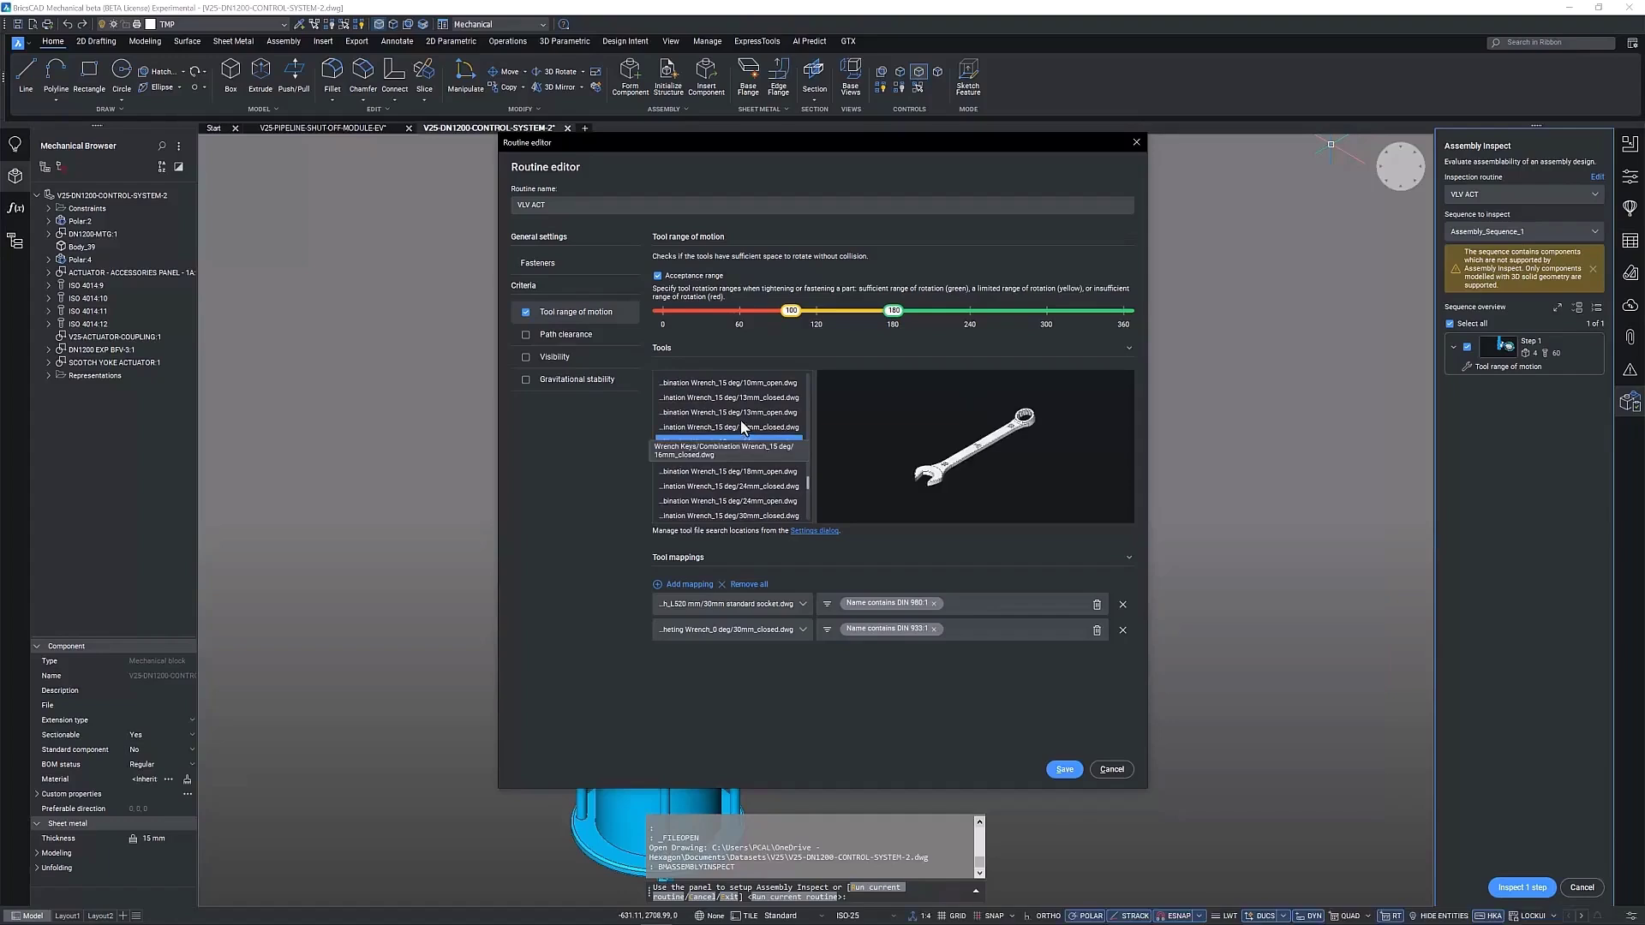
Leave the first mapping's tool unchanged and raise the upper acceptance limit from 180 to about 196
{"action": "left_click", "coordinate": [773, 603]}
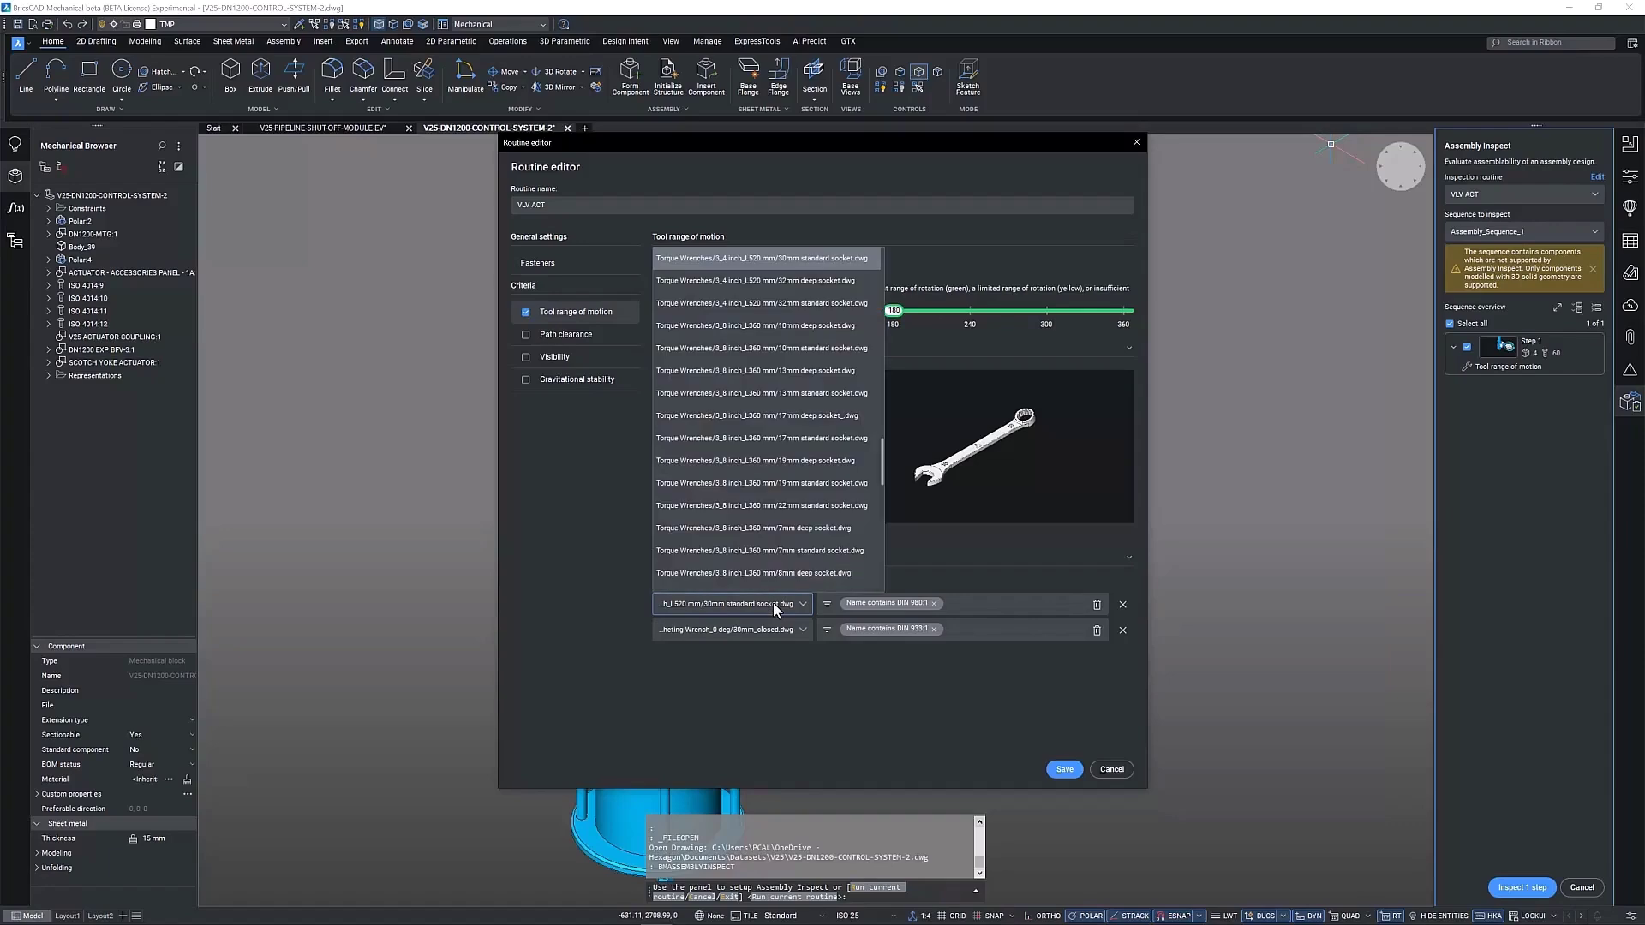
{"action": "scroll", "coordinate": [678, 589], "scroll_direction": "down", "scroll_amount": 1}
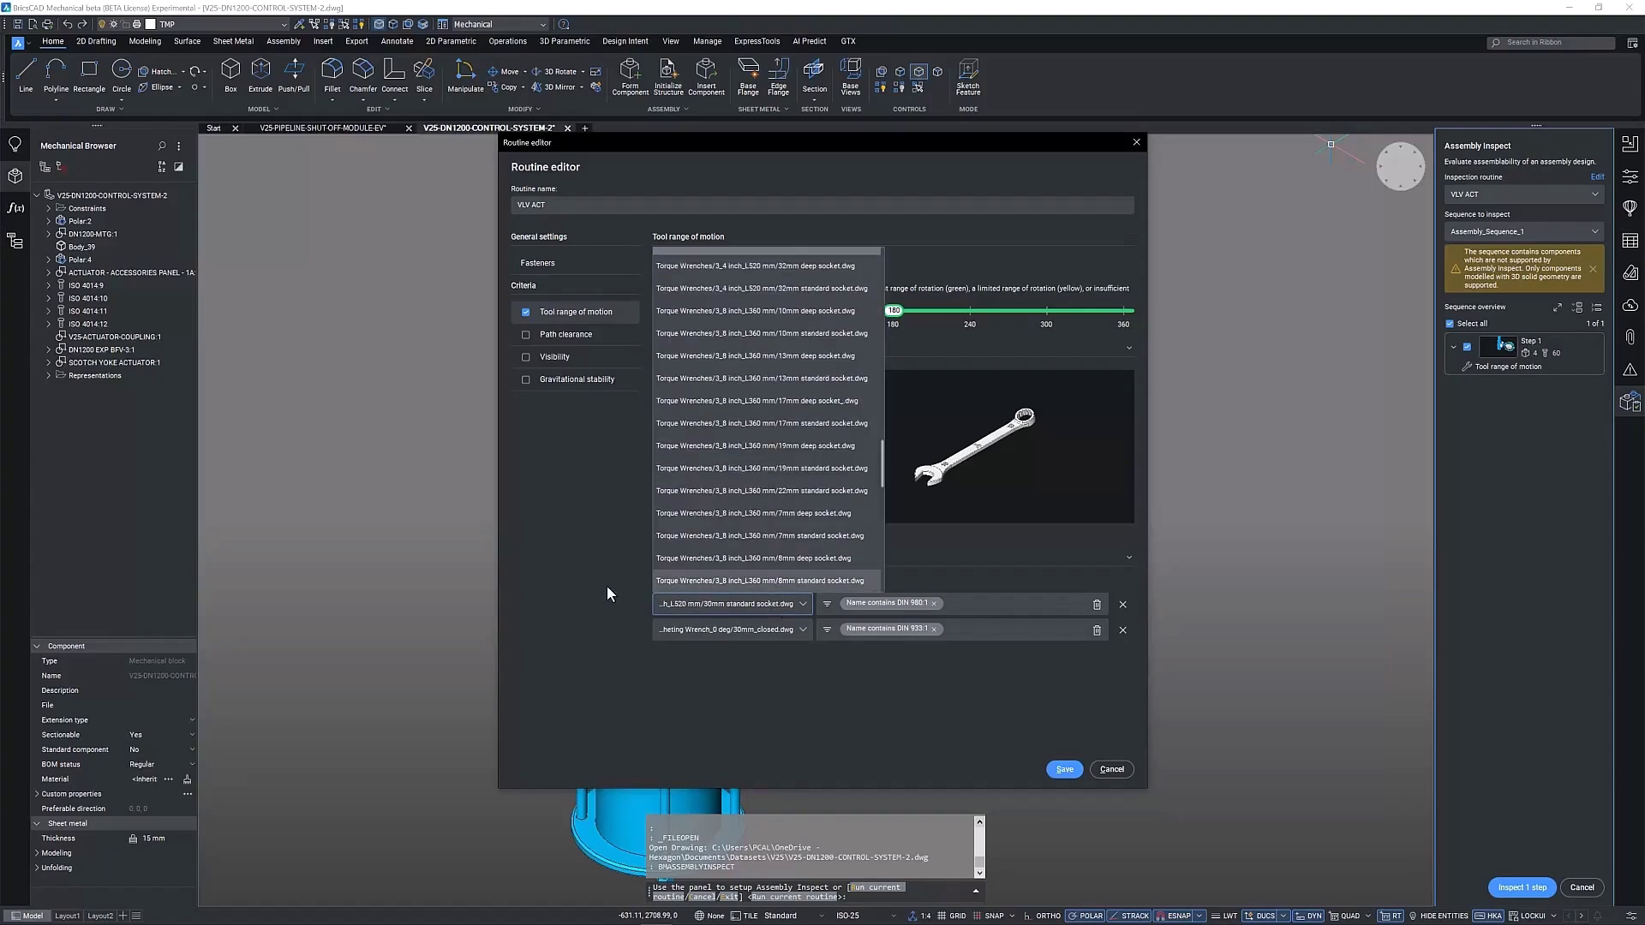
{"action": "left_click", "coordinate": [604, 589]}
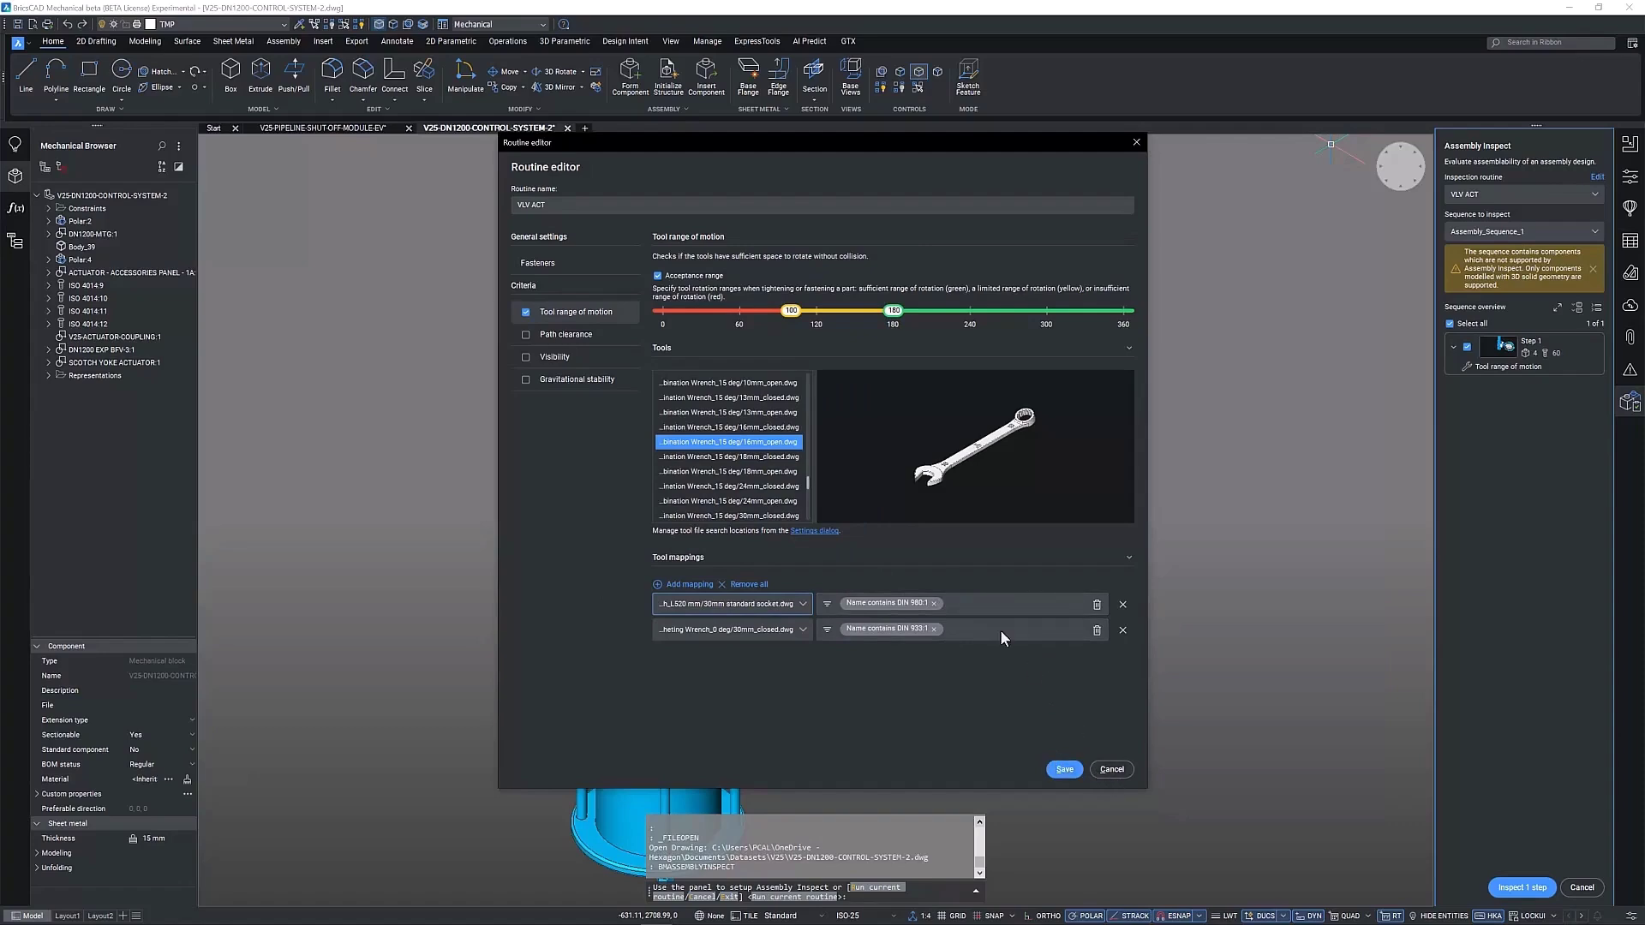
{"action": "mouse_move", "coordinate": [894, 310]}
{"action": "left_mouse_down"}
{"action": "mouse_move", "coordinate": [966, 313]}
{"action": "mouse_move", "coordinate": [920, 321]}
{"action": "left_mouse_up"}
Save the VLV ACT routine, inspect Step 1 and open the tool range of motion results
{"action": "left_click", "coordinate": [1064, 770]}
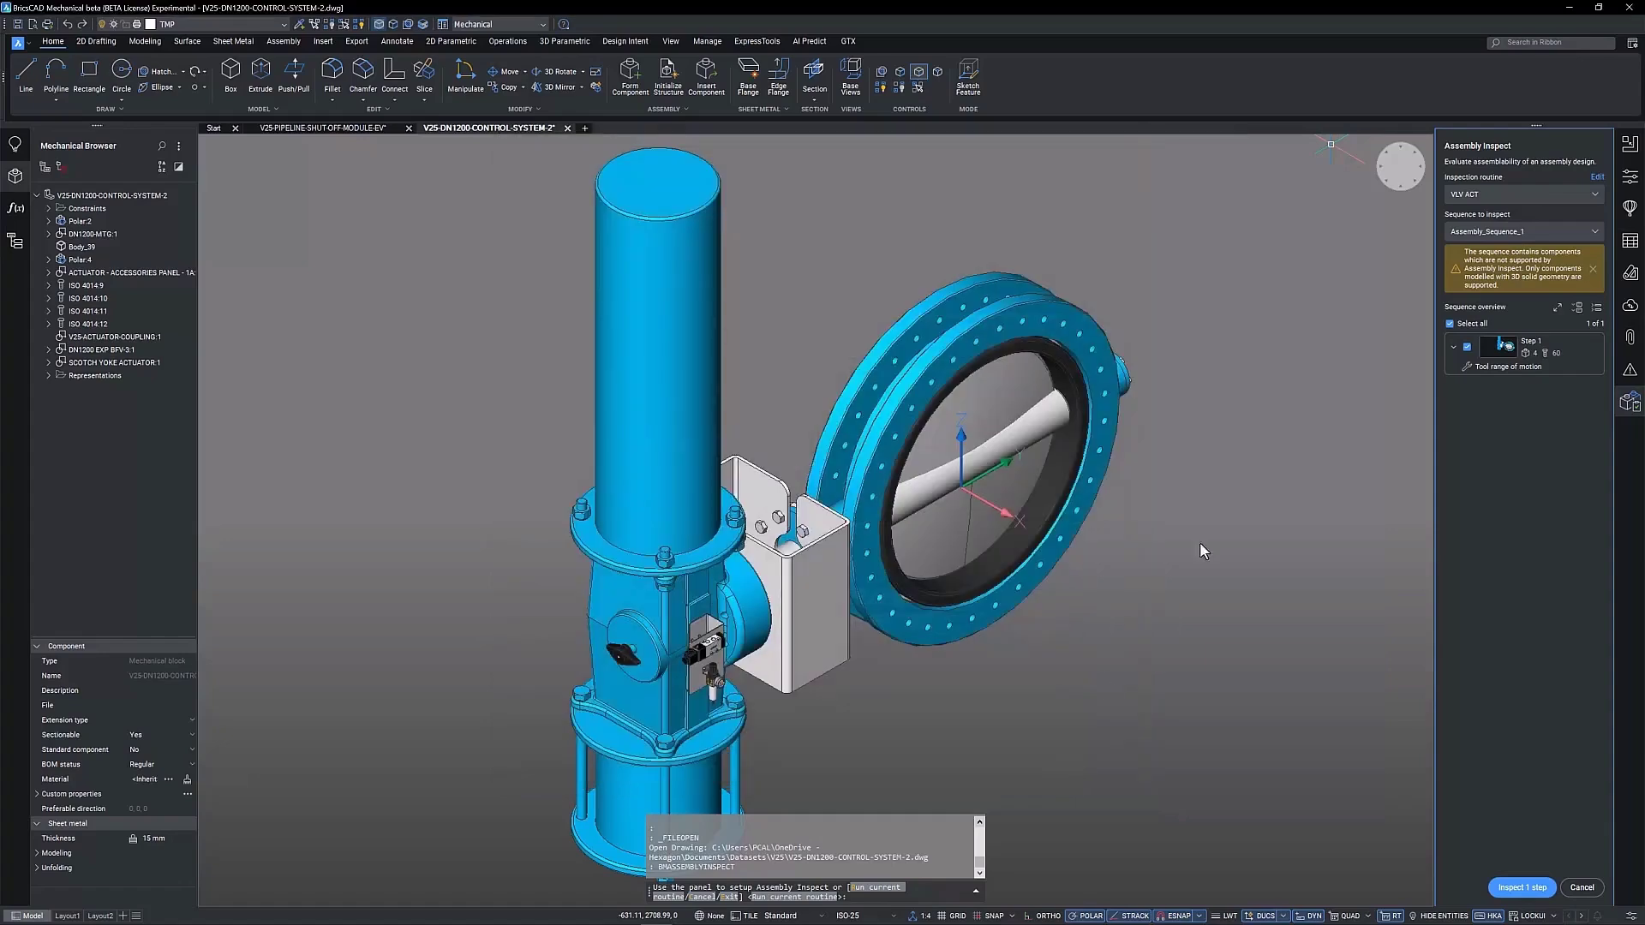
{"action": "left_click", "coordinate": [1524, 887]}
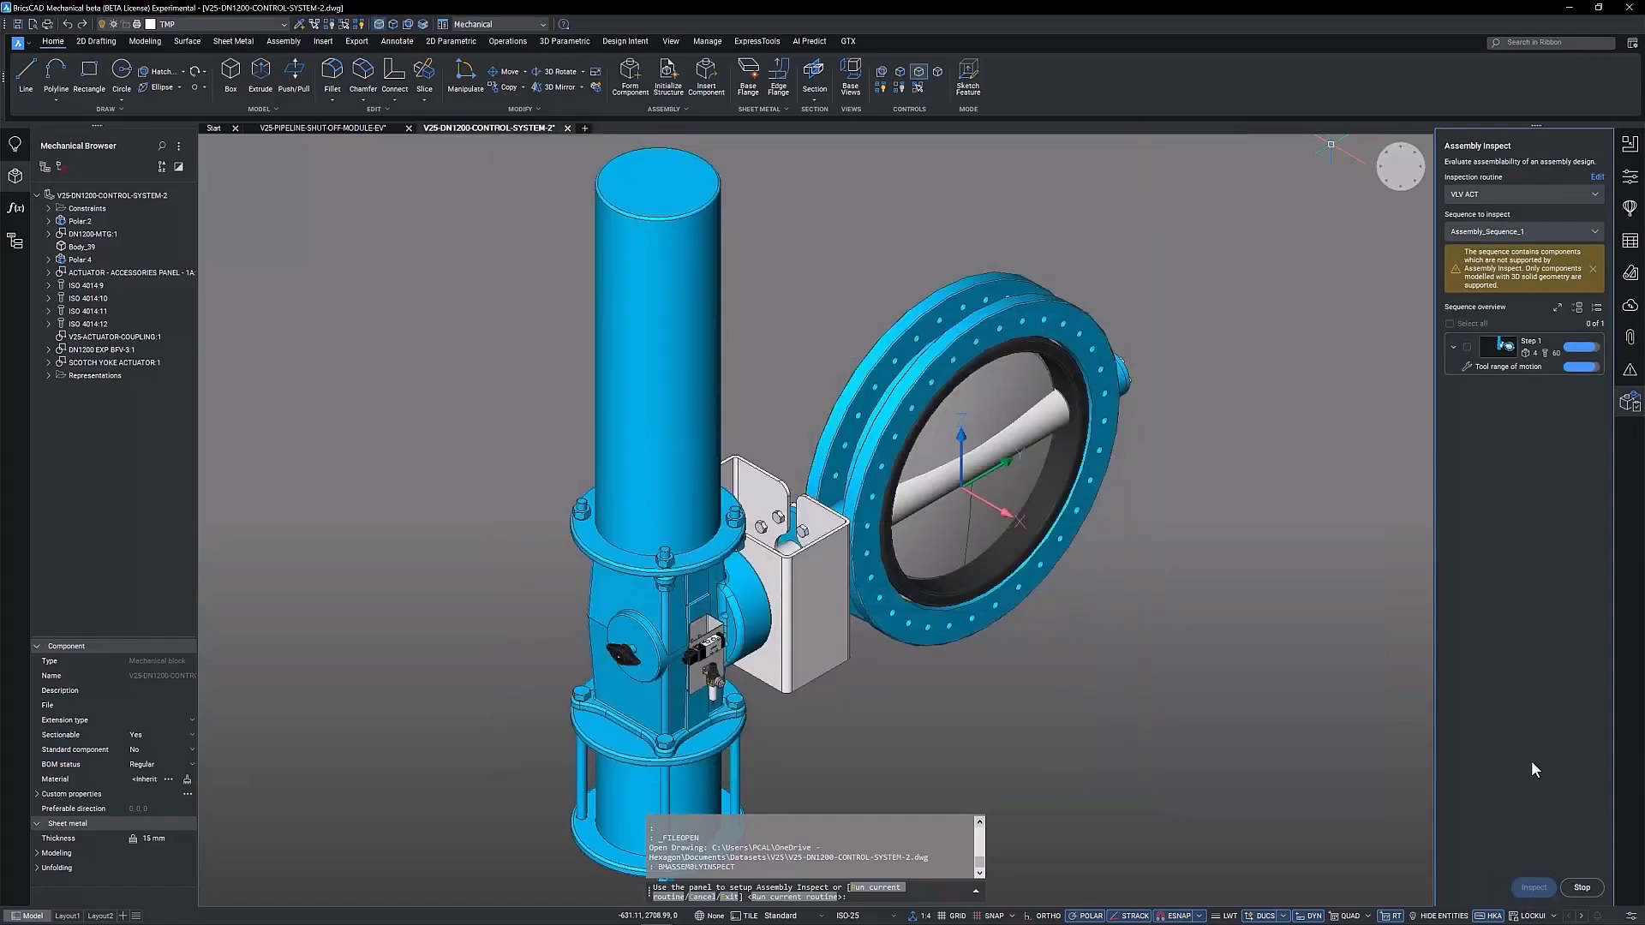
{"action": "left_click", "coordinate": [1586, 368]}
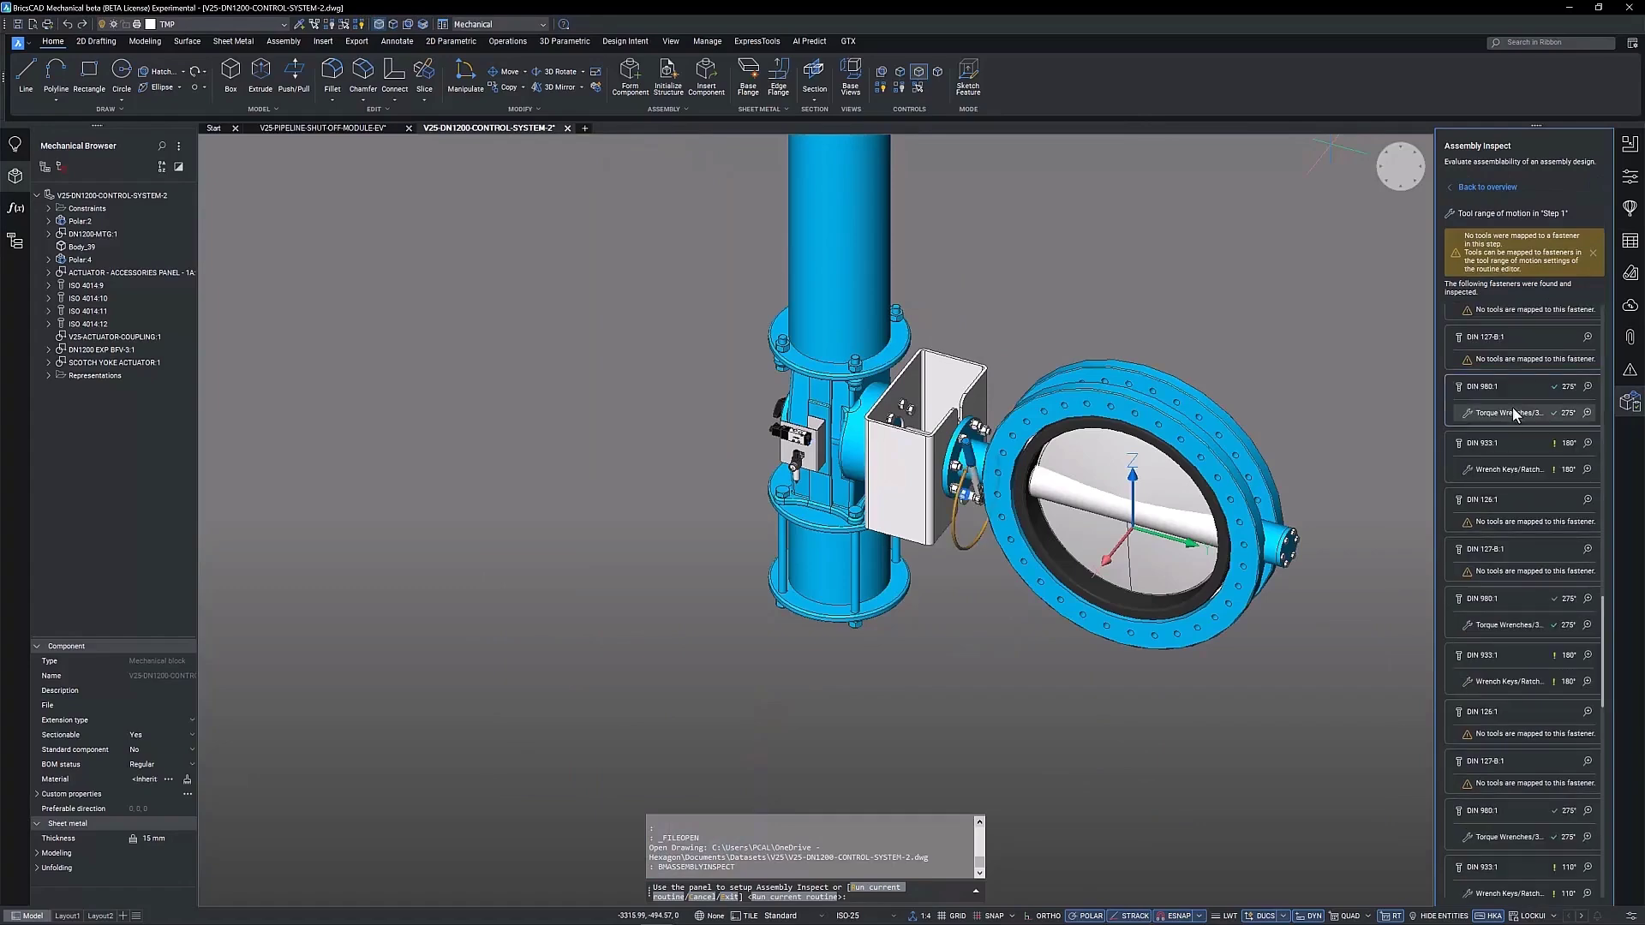
Review the torque wrench sweep at five DIN 980:1 fasteners, then go back to the overview
{"action": "left_click", "coordinate": [1513, 407]}
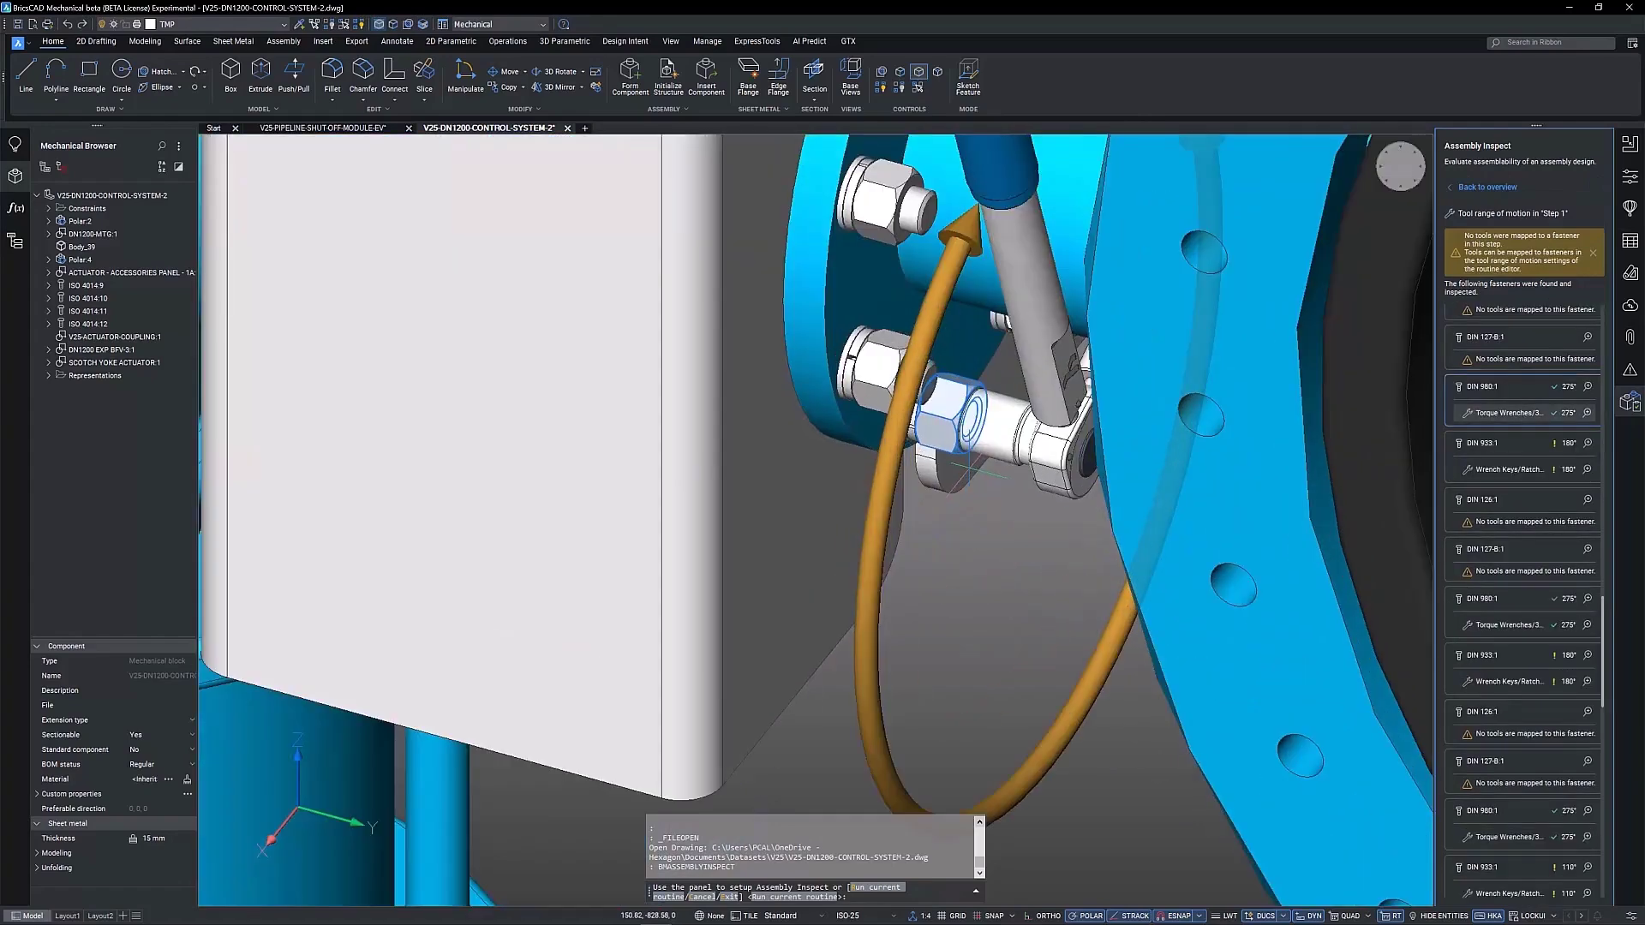
{"action": "left_click", "coordinate": [1511, 628]}
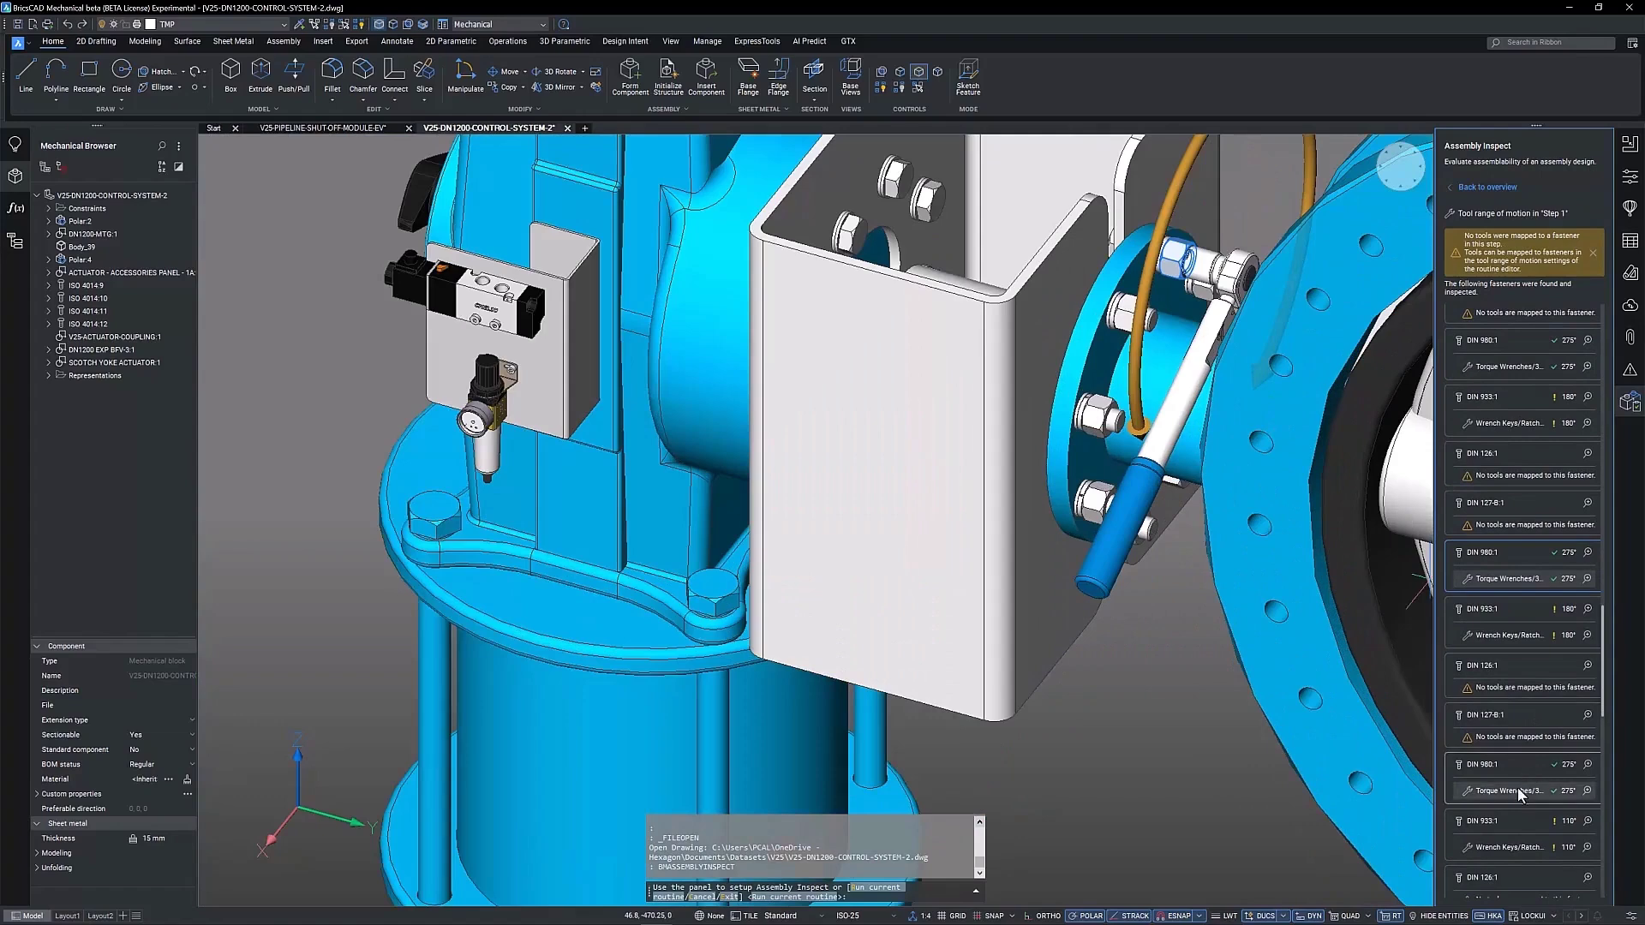
{"action": "left_click", "coordinate": [1518, 788]}
{"action": "scroll", "coordinate": [1518, 788], "scroll_direction": "down", "scroll_amount": 5}
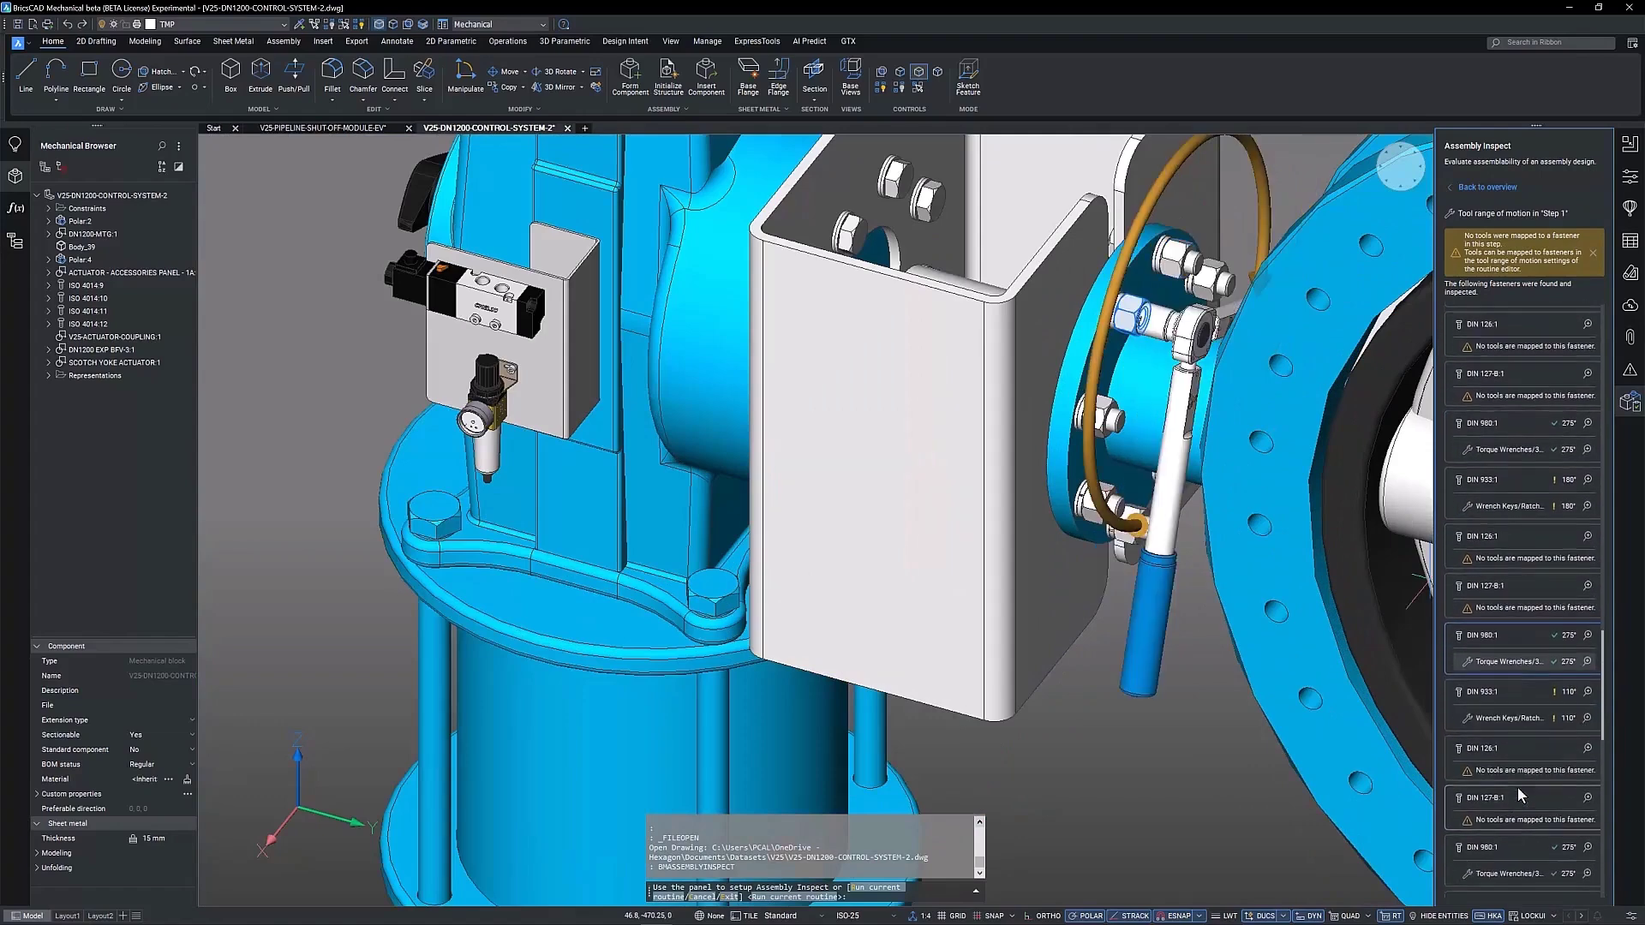
{"action": "left_click", "coordinate": [1510, 753]}
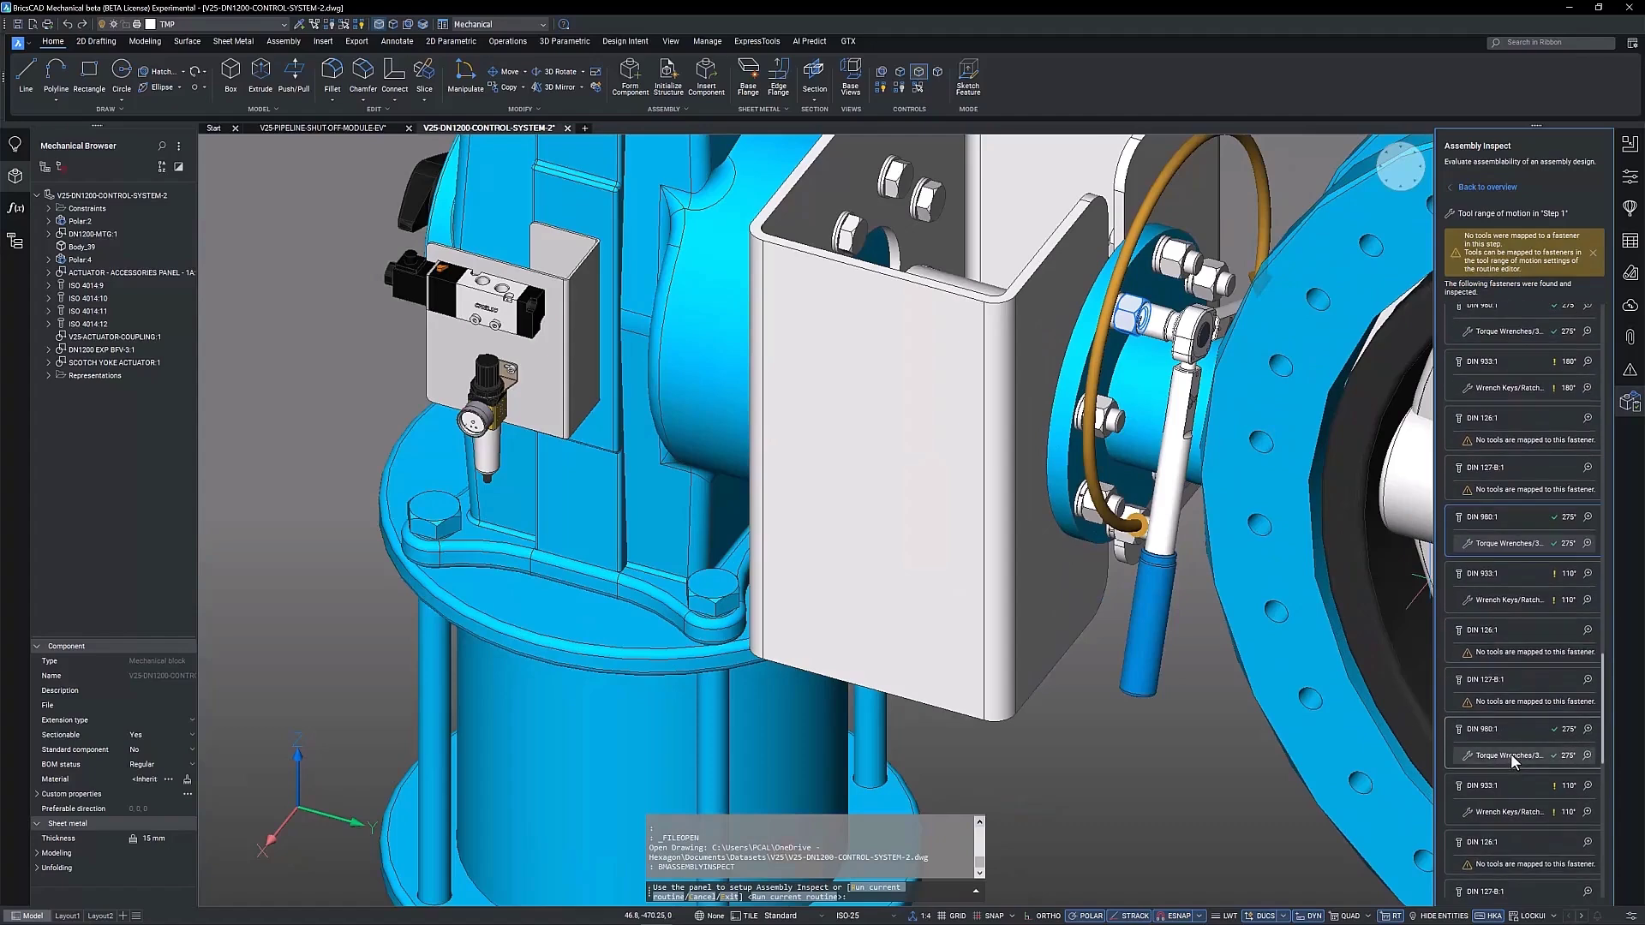
{"action": "scroll", "coordinate": [1510, 753], "scroll_direction": "down", "scroll_amount": 3}
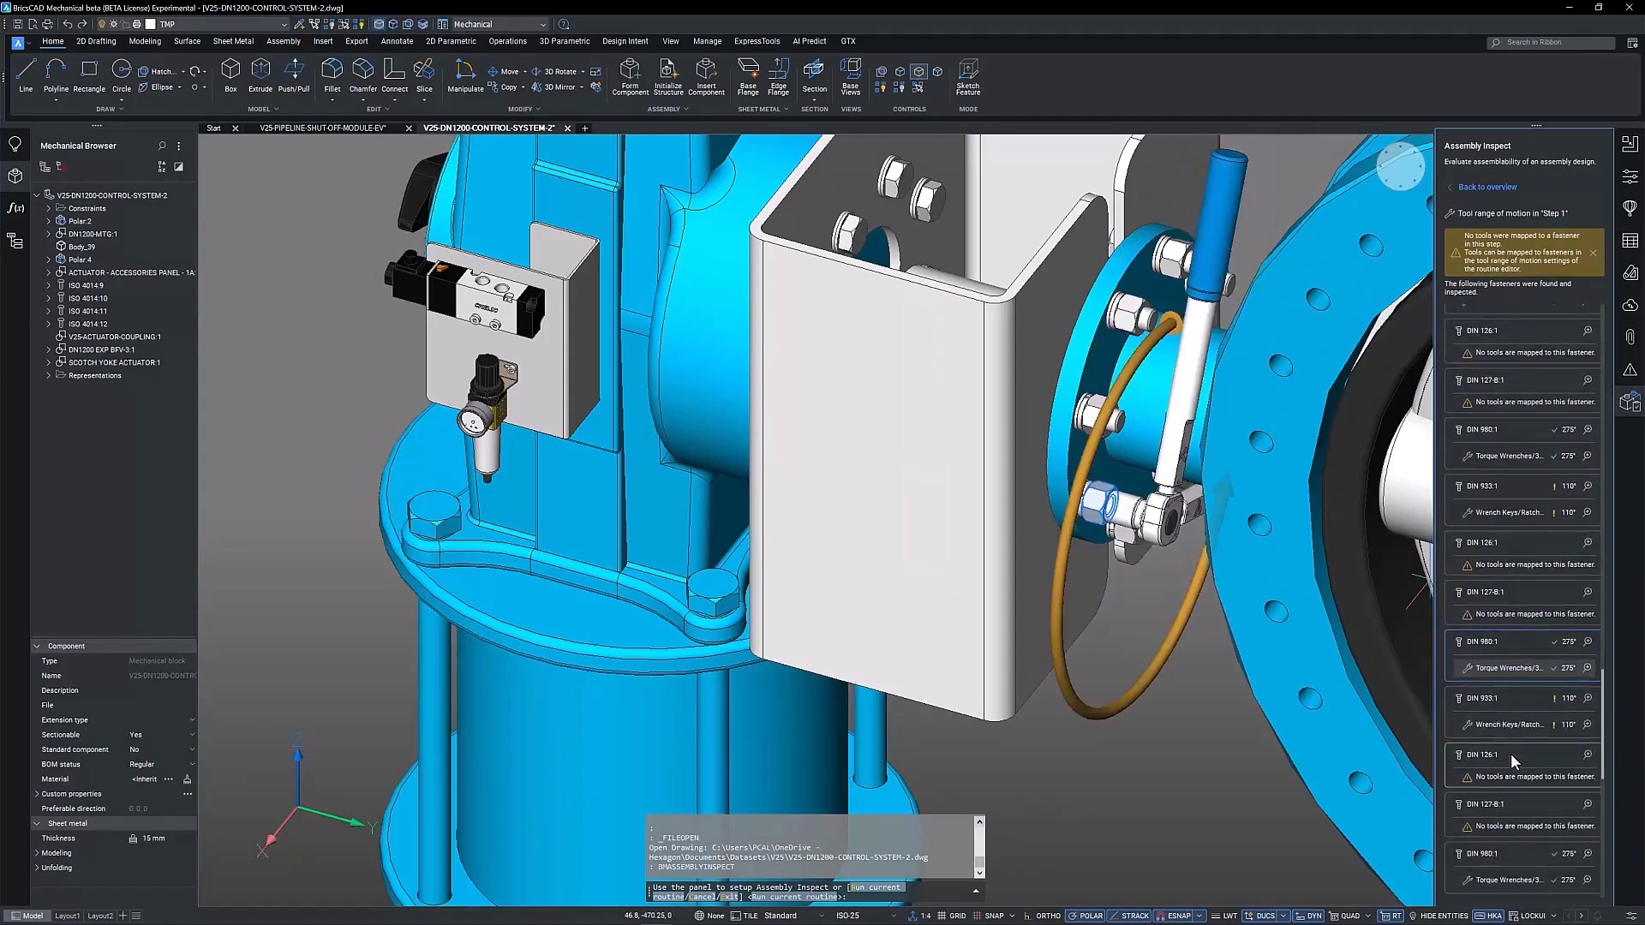
{"action": "left_click", "coordinate": [1513, 793]}
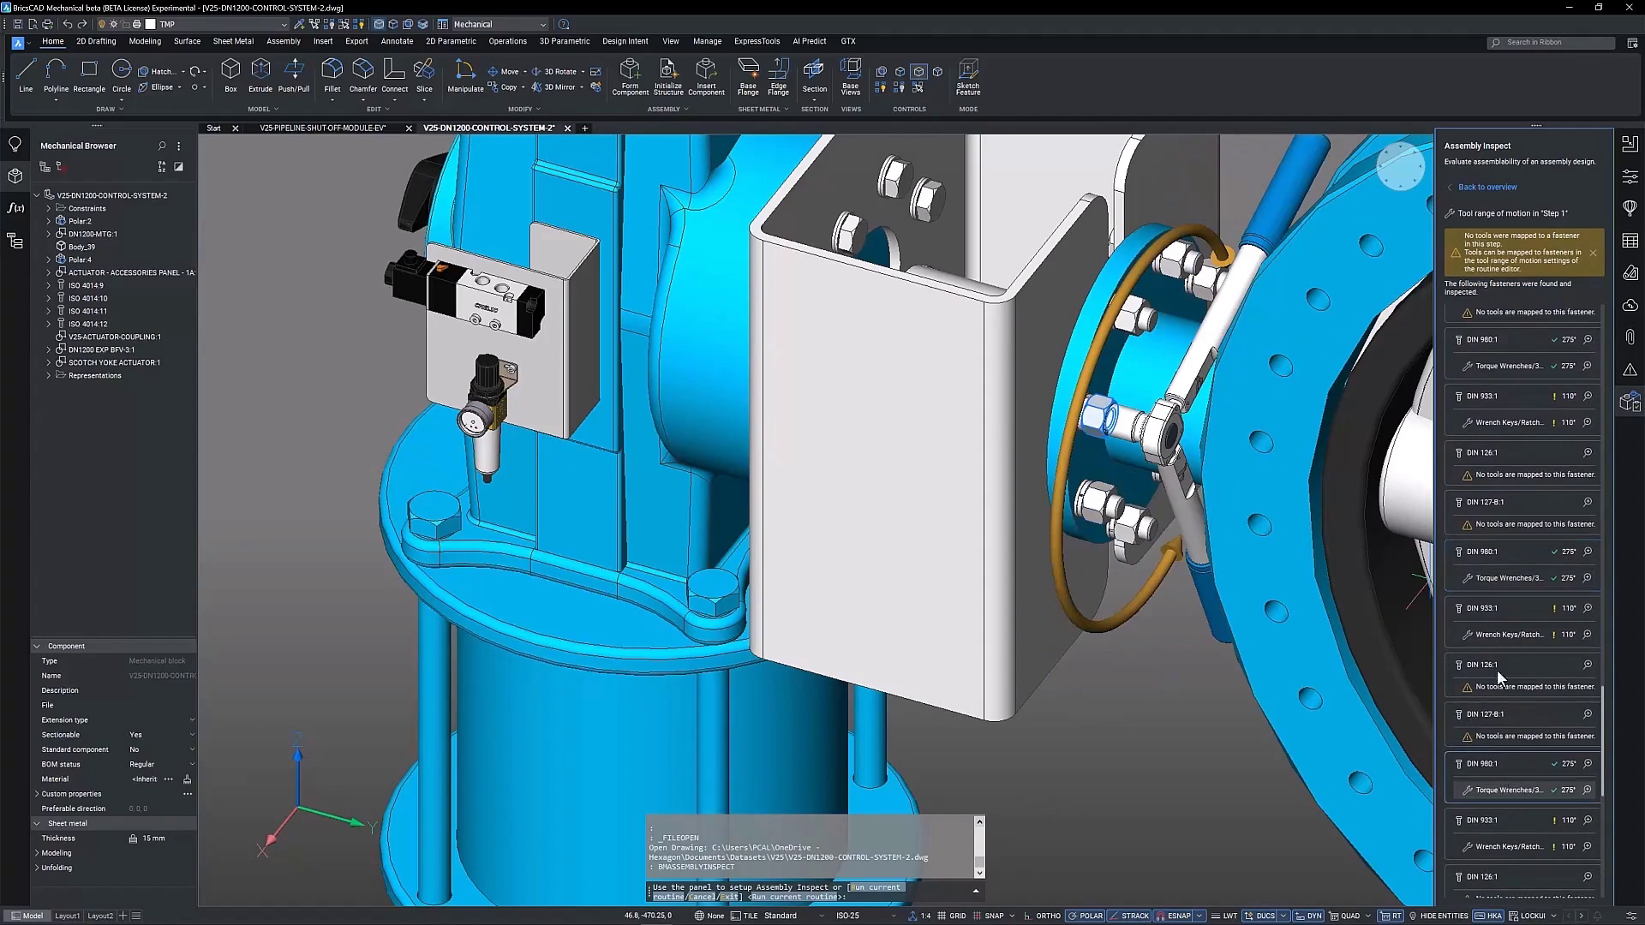
{"action": "left_click", "coordinate": [1479, 186]}
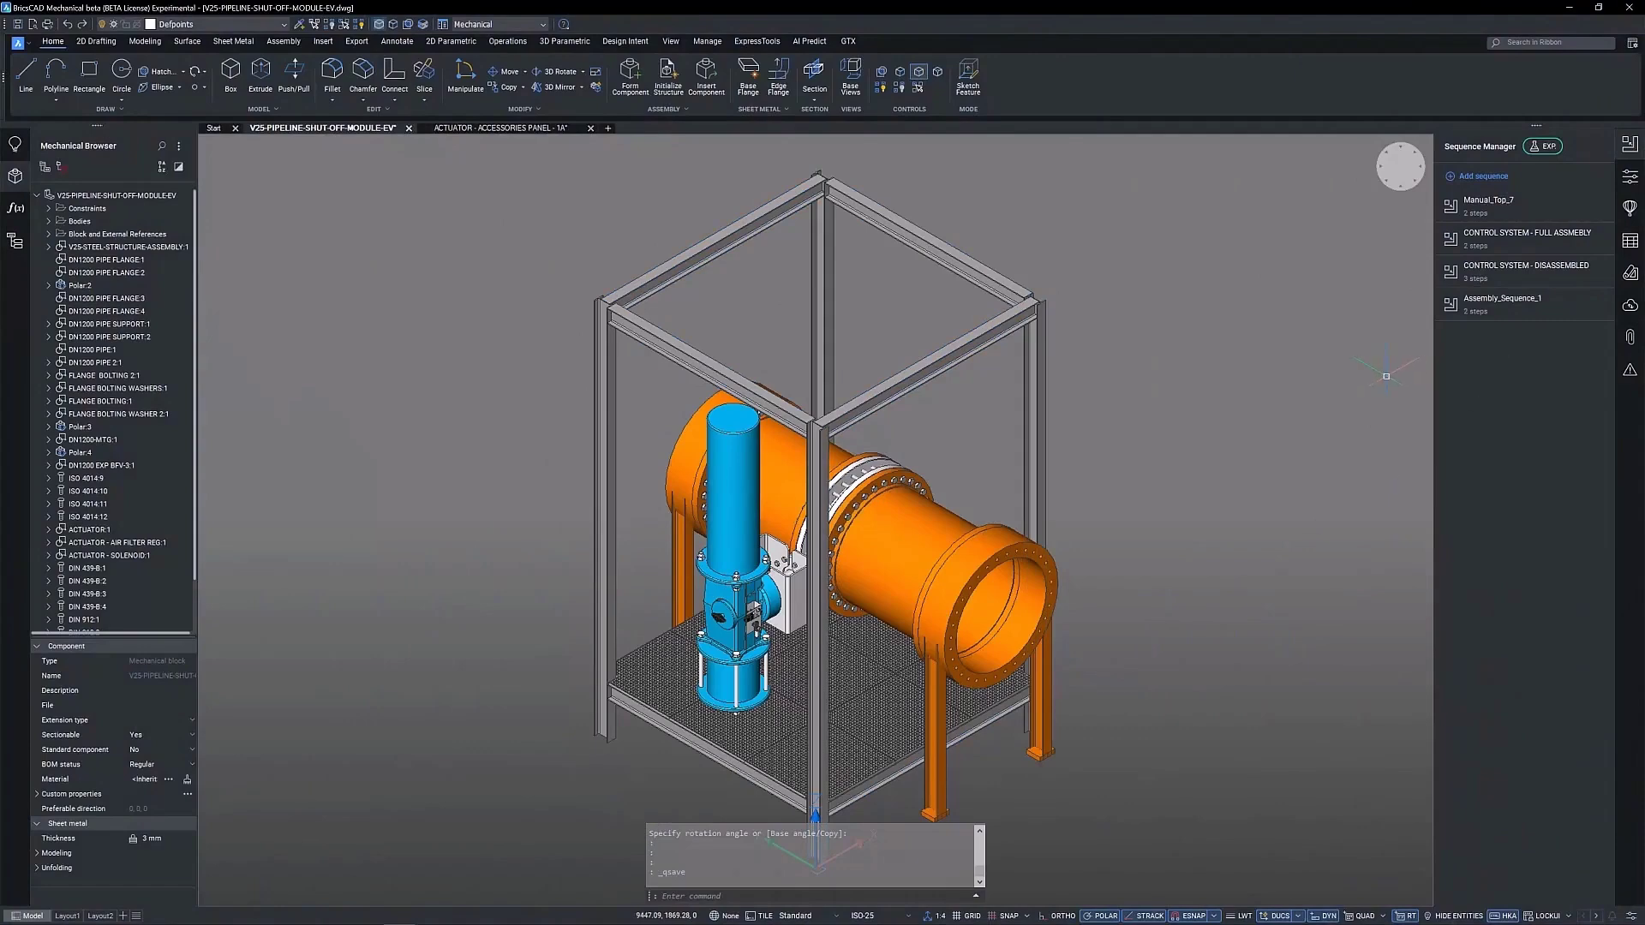
Edit Assembly_Sequence_1's steps, list all 10 parts removed in Step 1, then save and close
{"action": "left_click", "coordinate": [1595, 305]}
{"action": "left_click", "coordinate": [1600, 325]}
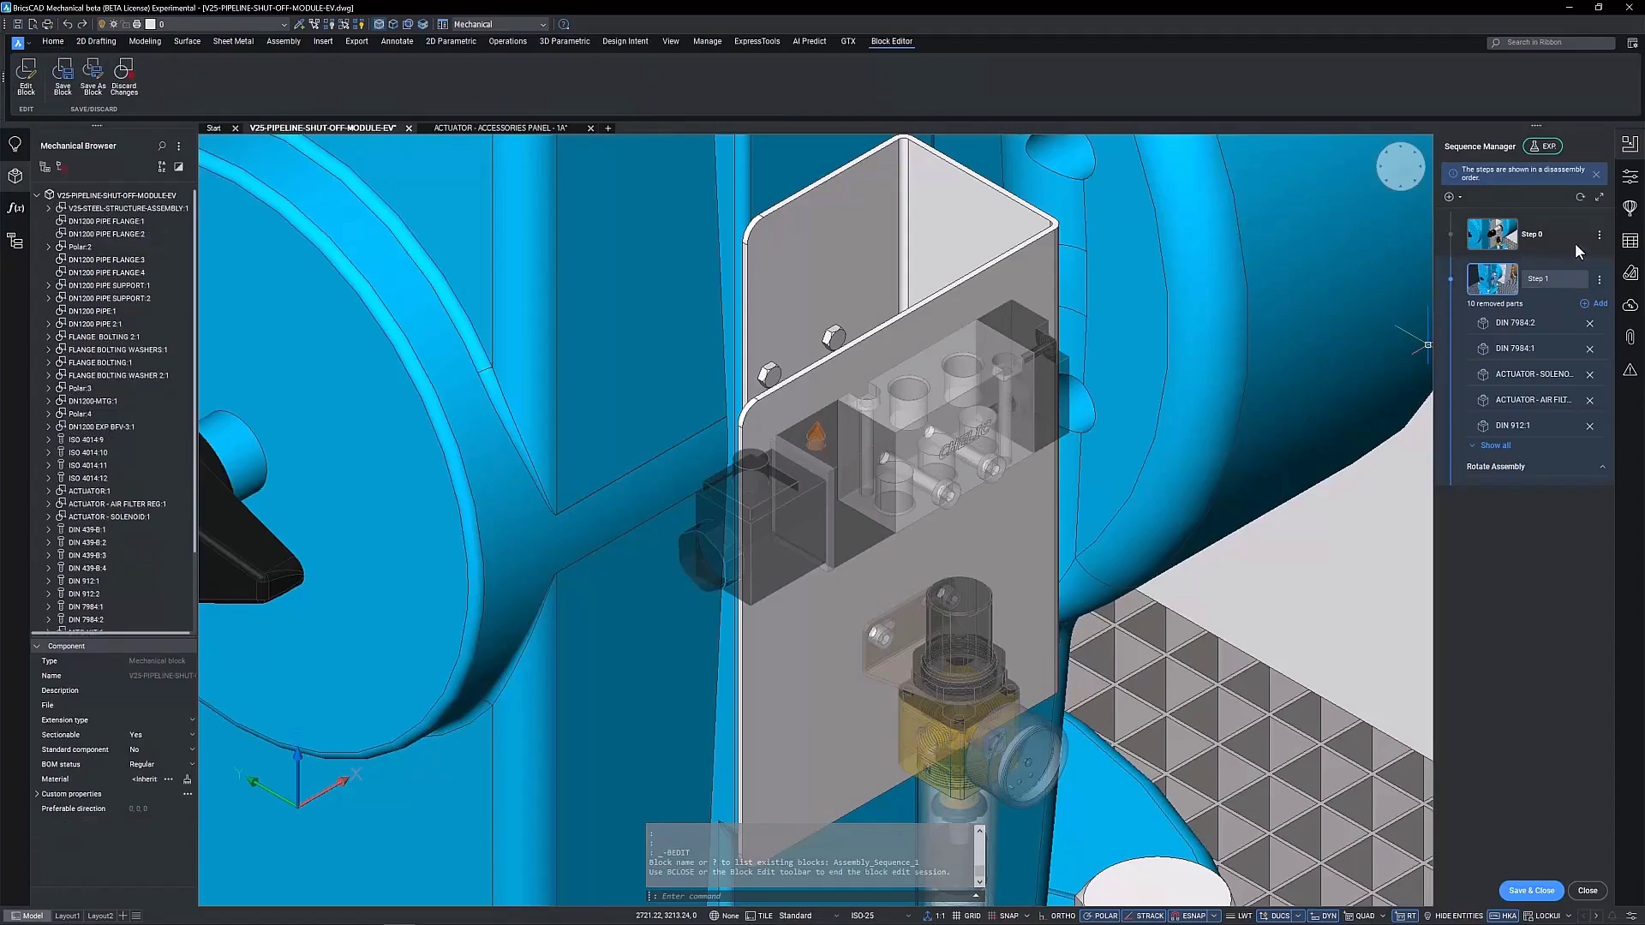
{"action": "left_click", "coordinate": [1496, 445]}
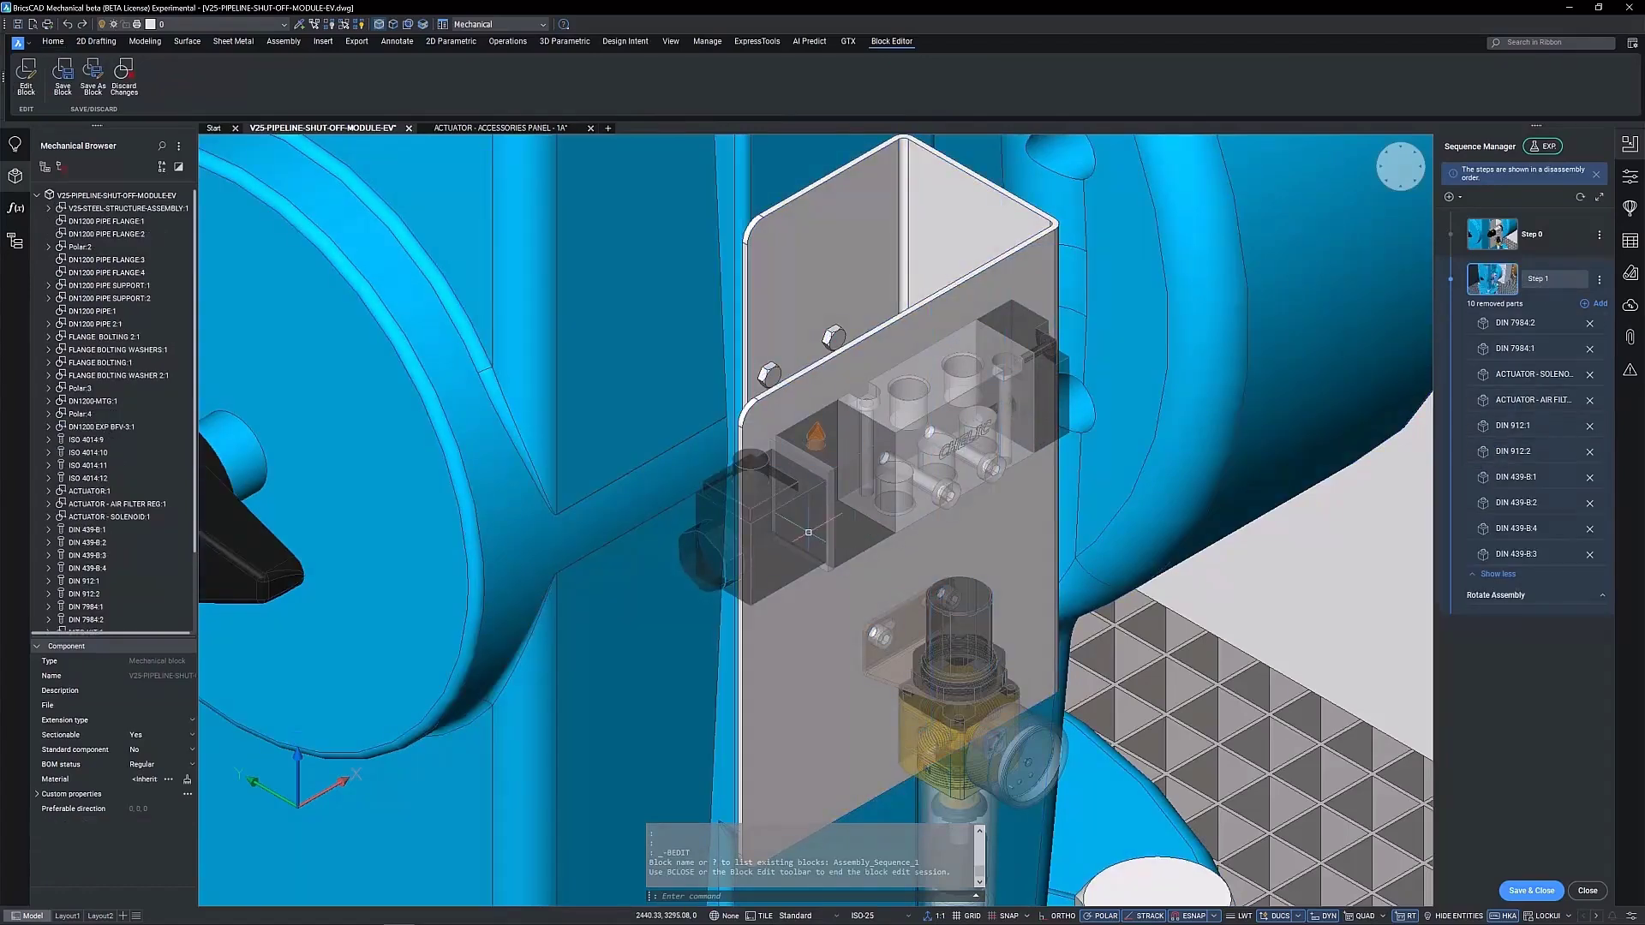
{"action": "scroll", "coordinate": [808, 532], "scroll_direction": "down", "scroll_amount": 5}
{"action": "mouse_move", "coordinate": [807, 532]}
{"action": "middle_mouse_down", "text": "shift"}
{"action": "mouse_move", "coordinate": [1049, 561]}
{"action": "mouse_move", "coordinate": [798, 561]}
{"action": "middle_mouse_up", "text": "shift"}
{"action": "left_click", "coordinate": [1531, 890]}
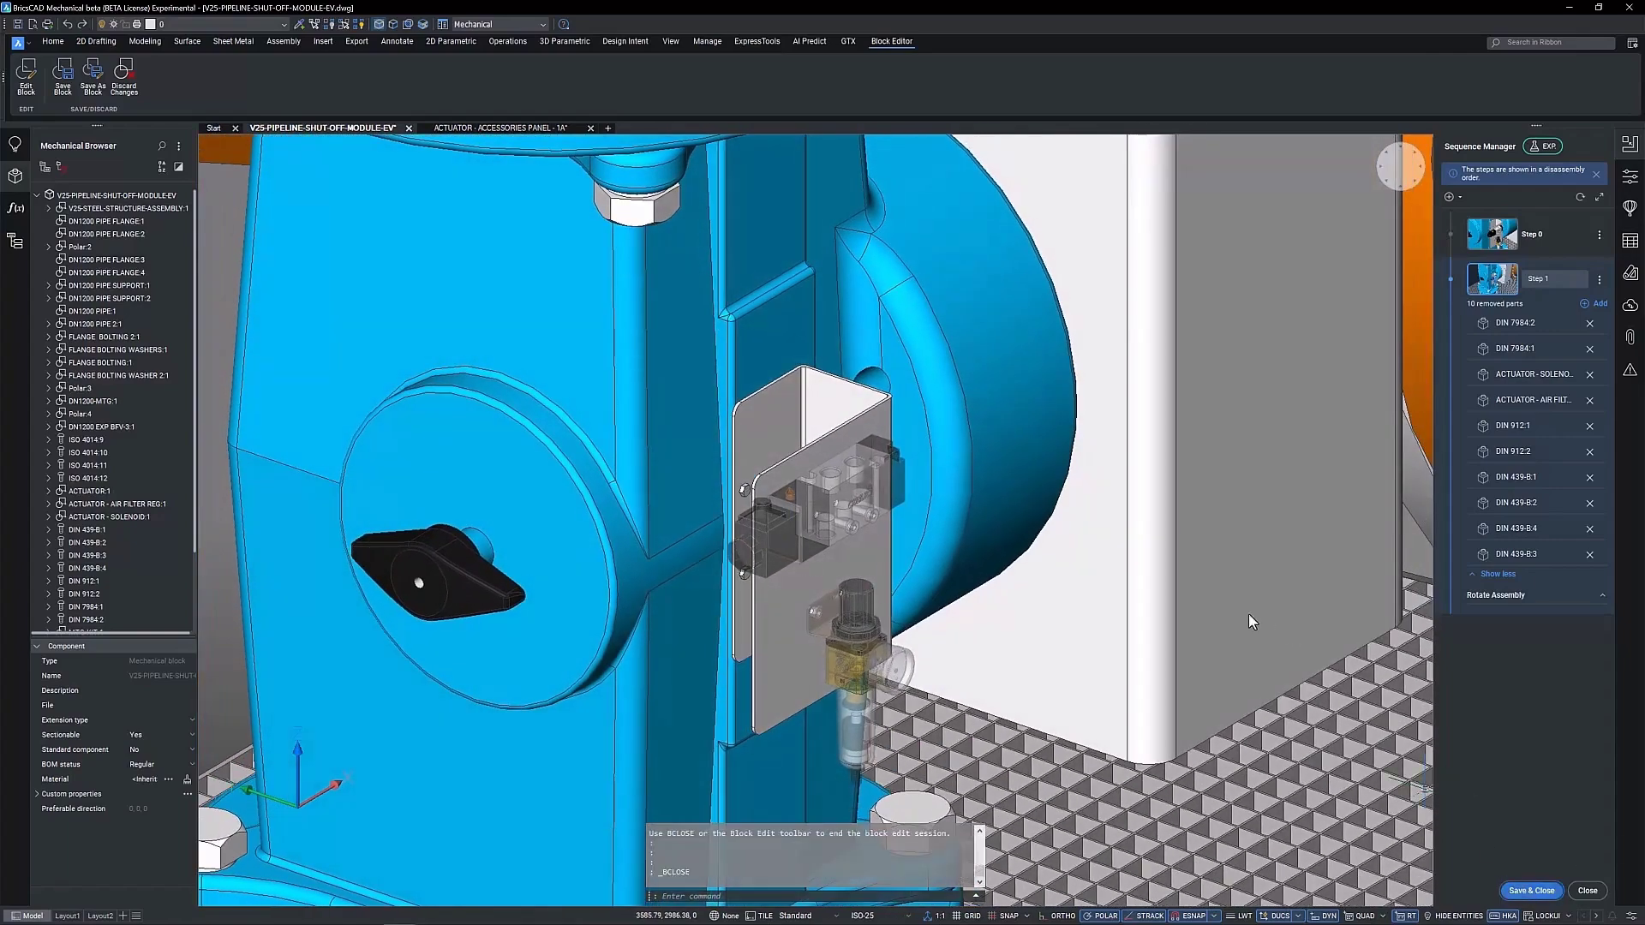
Launch Assembly Inspect via BMASS, review and save ACC PANEL's gravitational stability settings, and select ACC PANEL
{"action": "type", "text": "BMASSEMBLYINSPECT"}
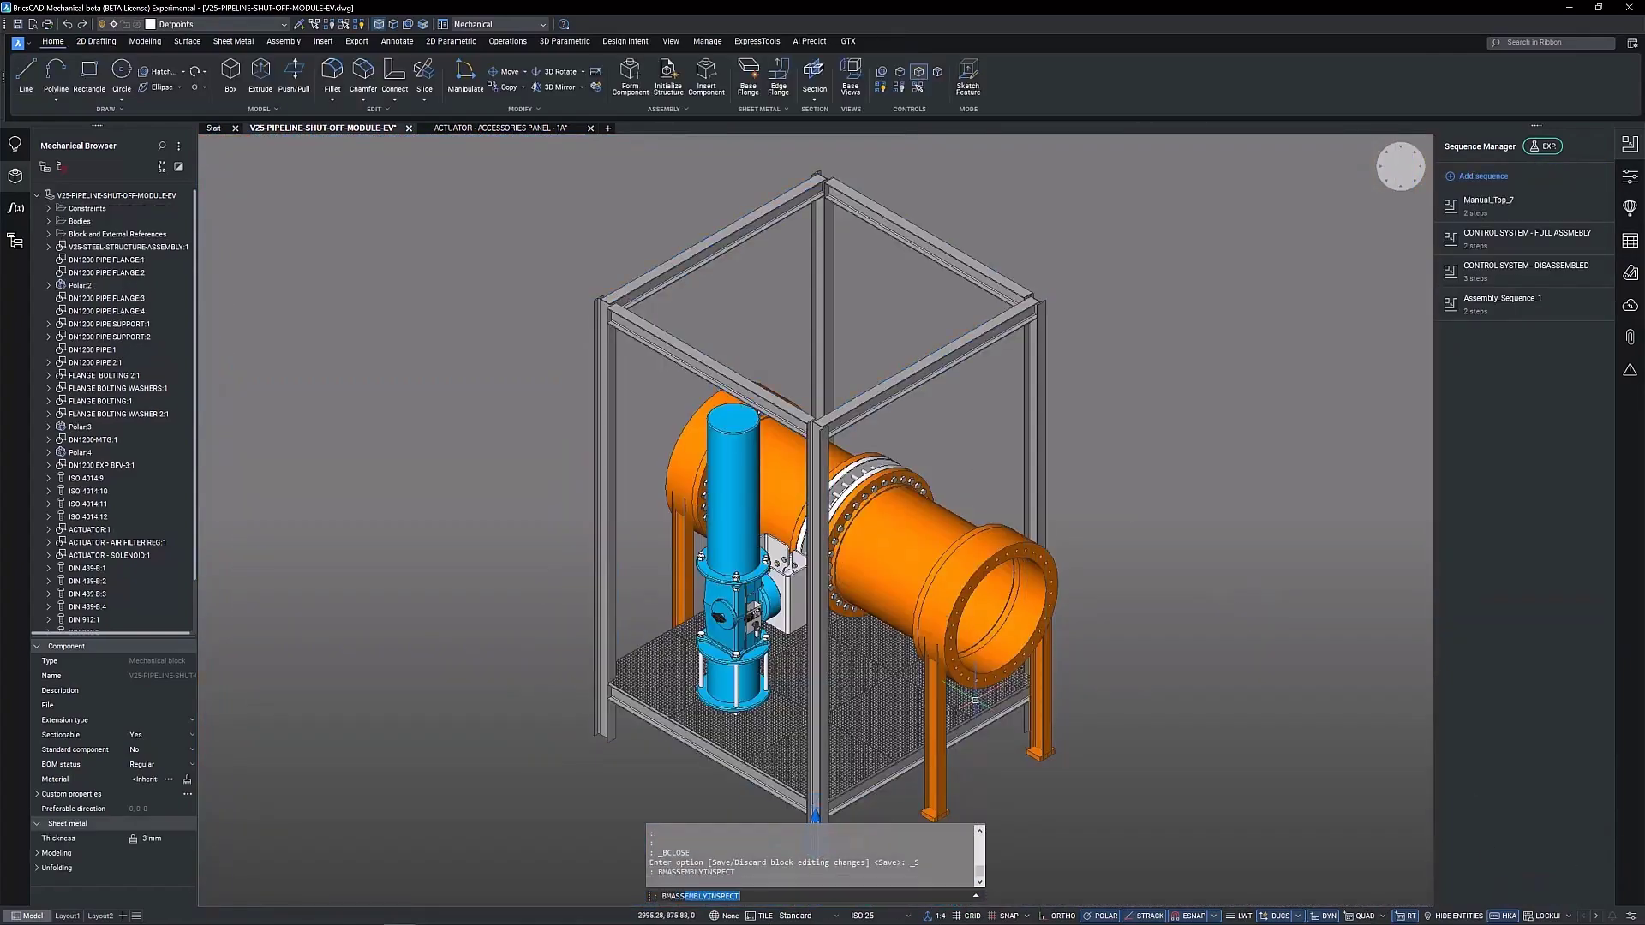
{"action": "key", "text": "Return"}
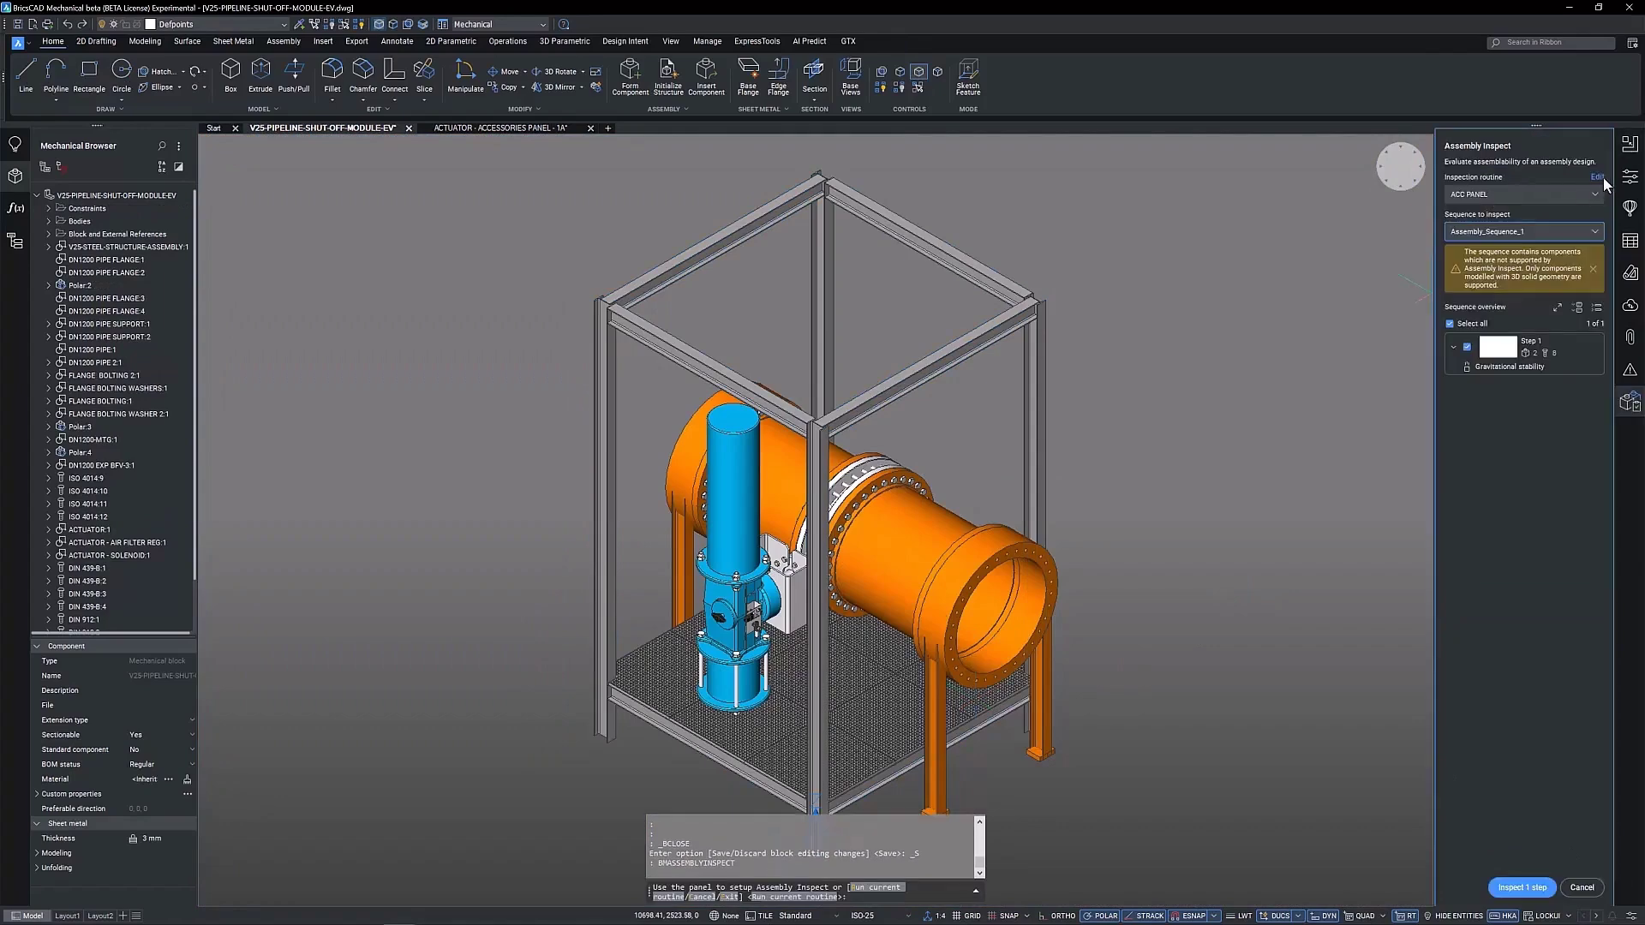
{"action": "left_click", "coordinate": [1591, 192]}
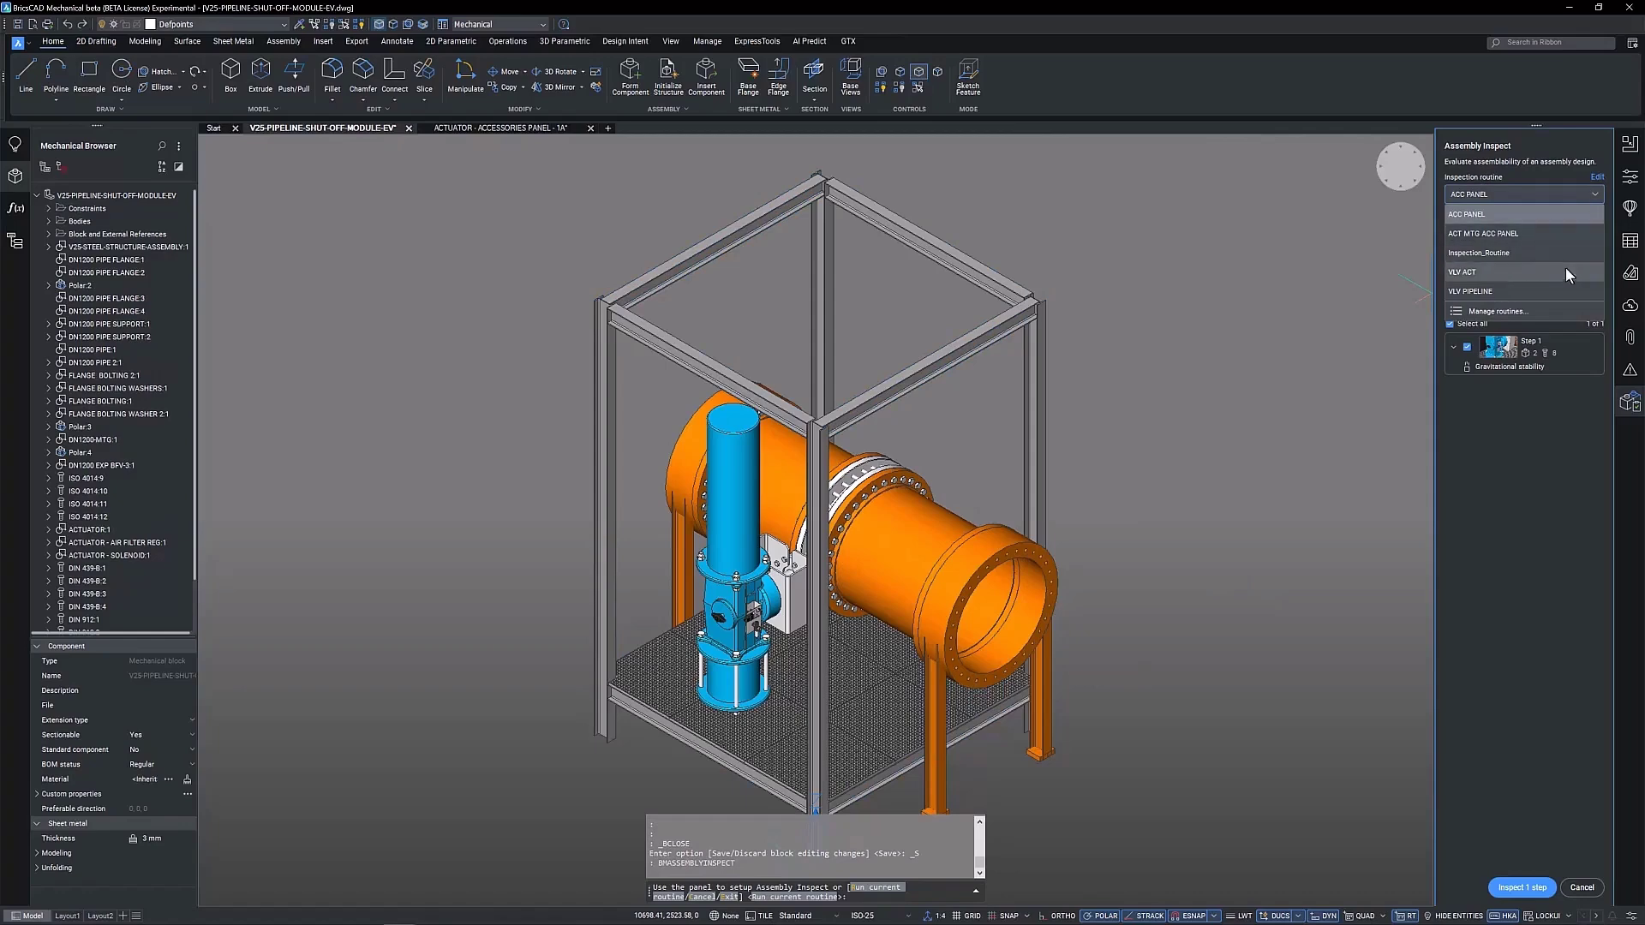
{"action": "left_click", "coordinate": [1529, 314]}
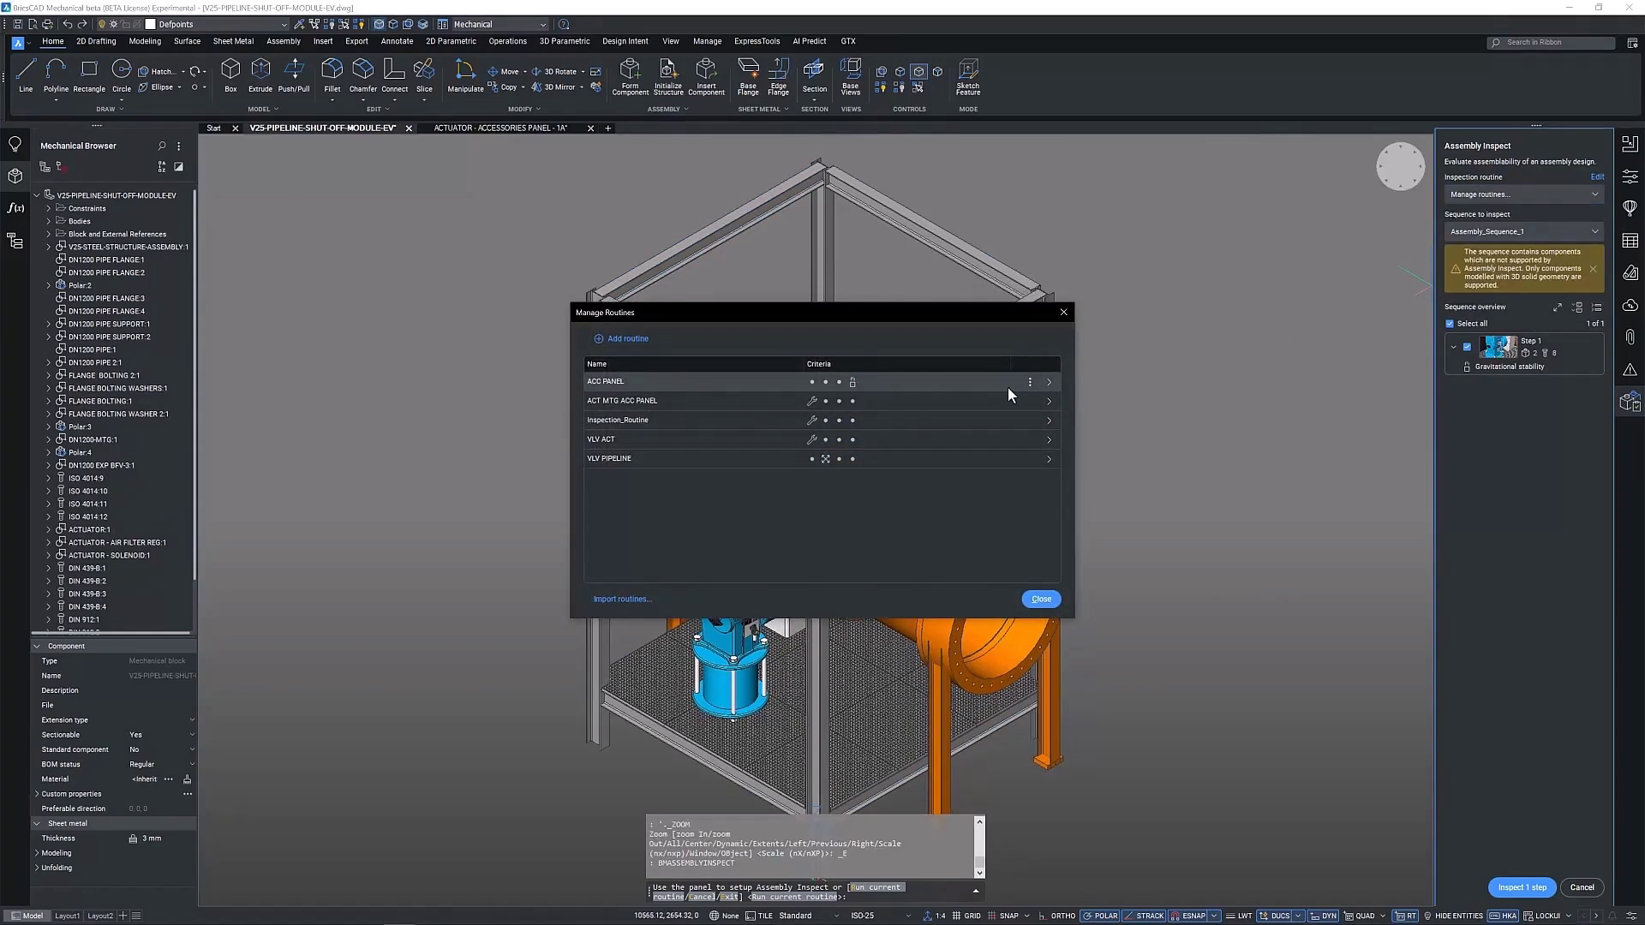
{"action": "left_click", "coordinate": [1052, 384]}
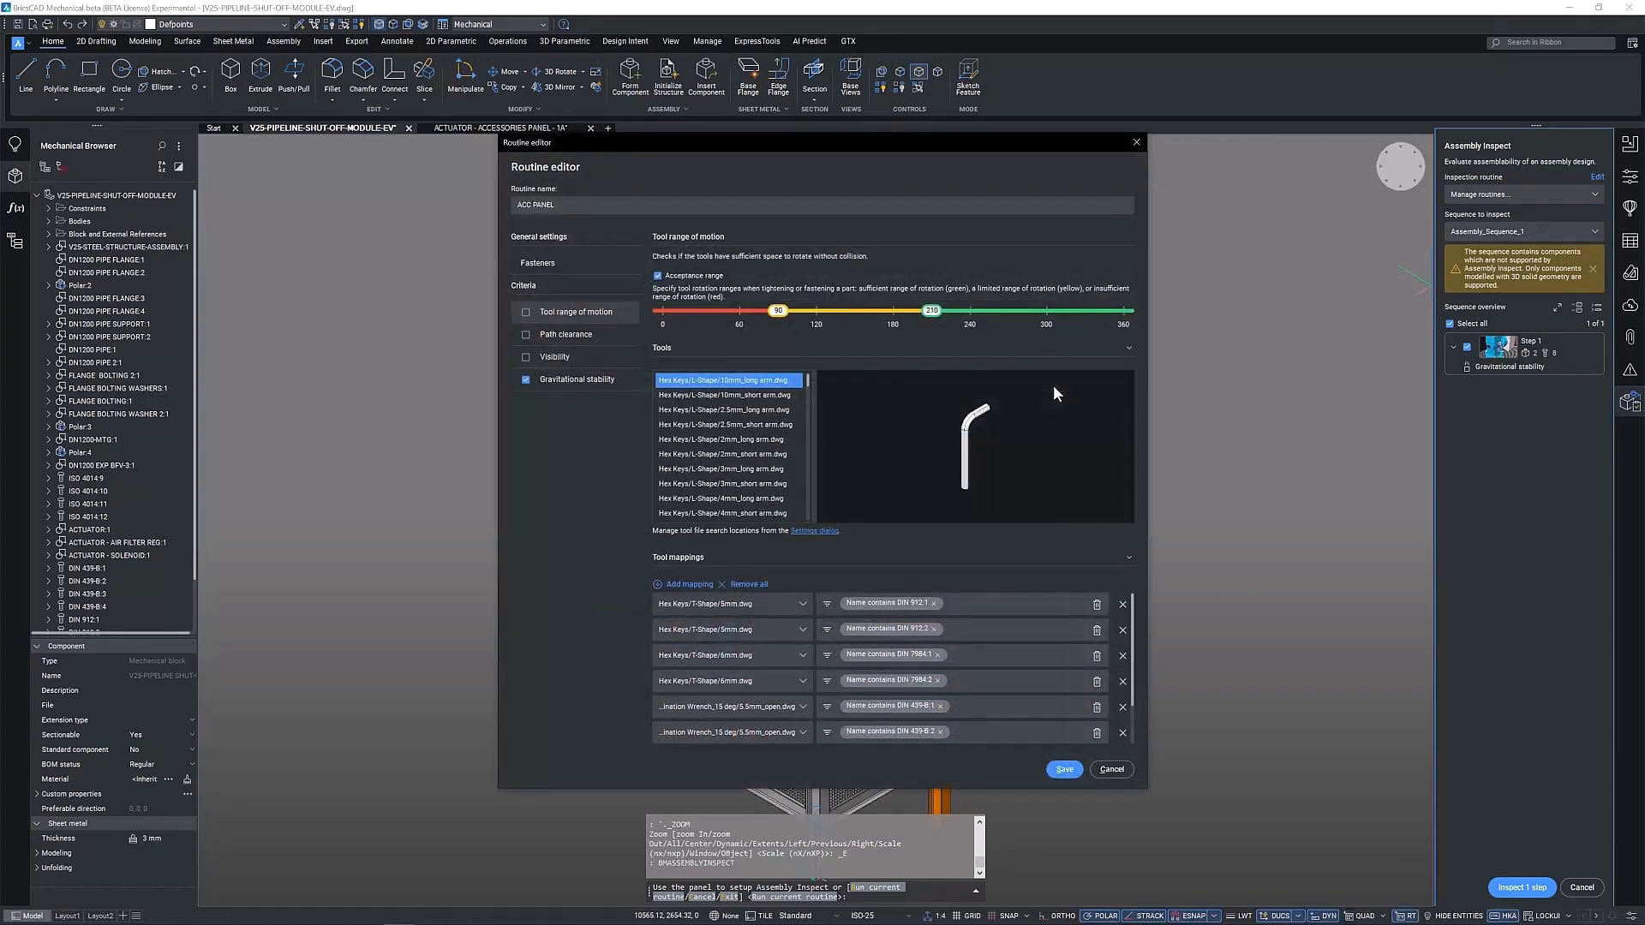
{"action": "left_click", "coordinate": [583, 382]}
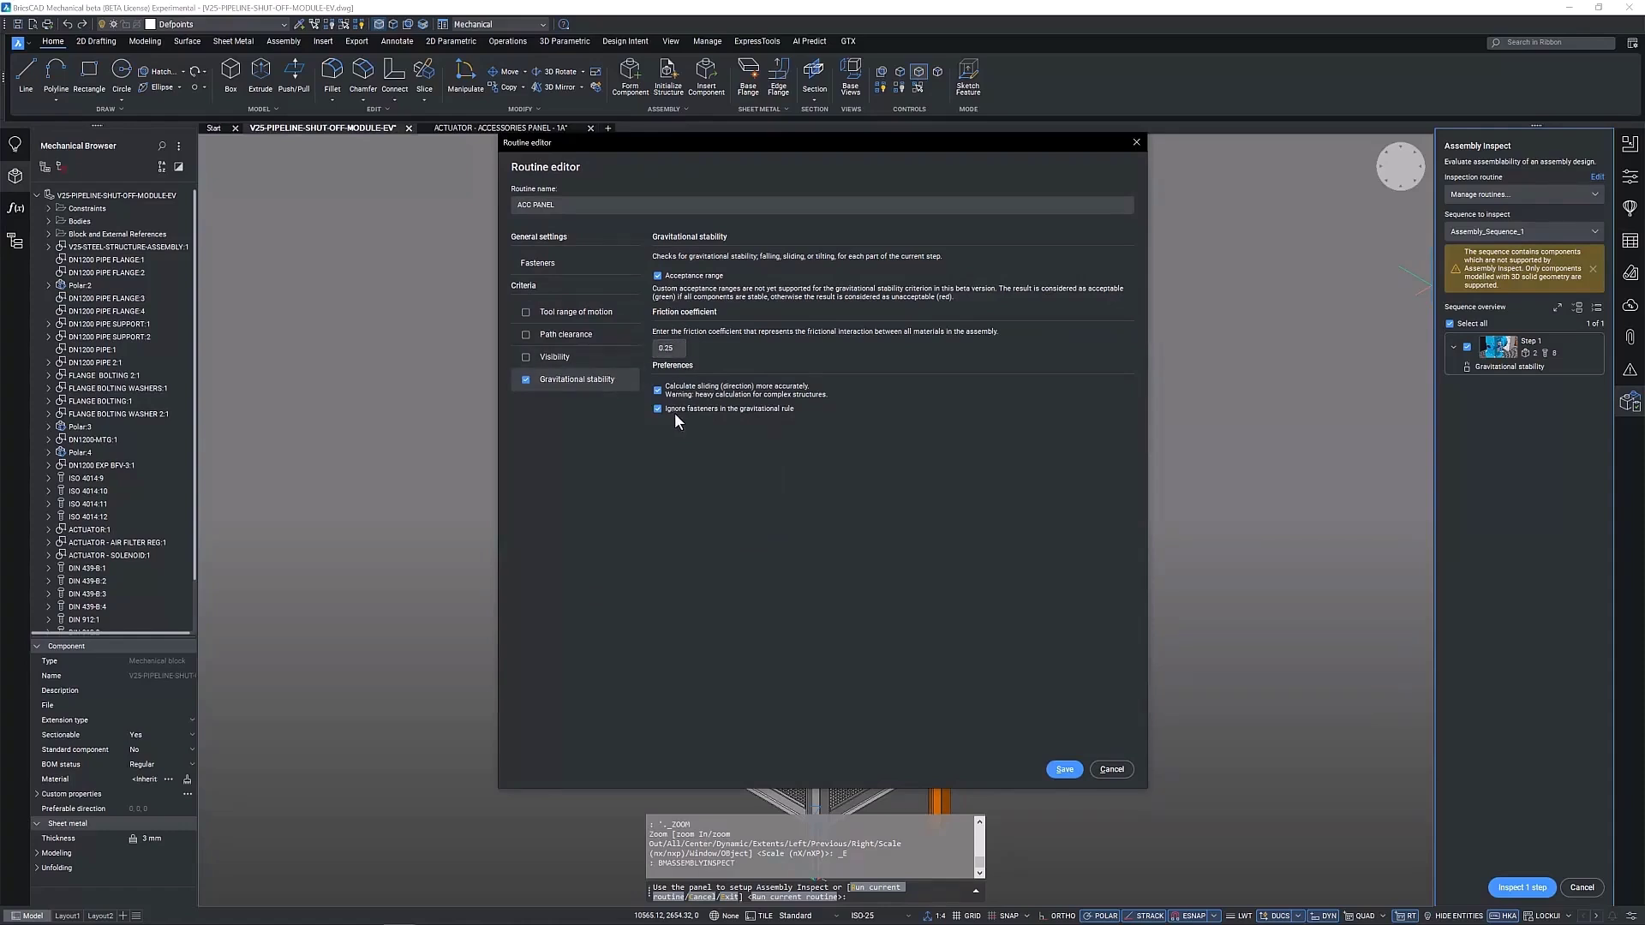
{"action": "left_click", "coordinate": [1064, 769]}
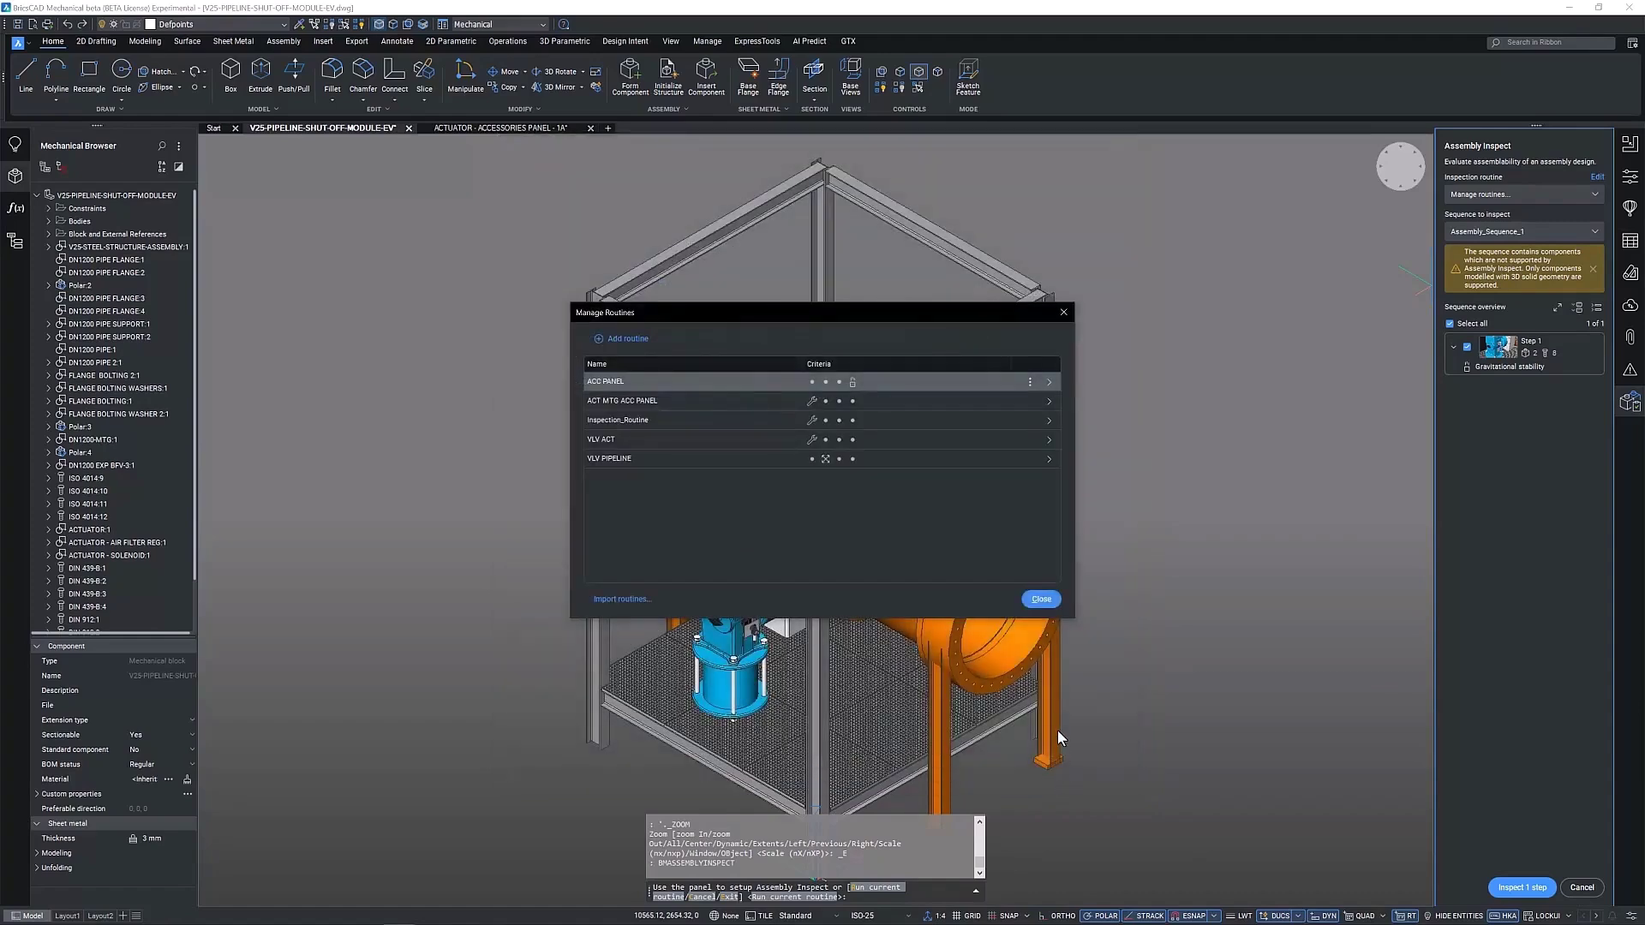
{"action": "left_click", "coordinate": [1041, 600]}
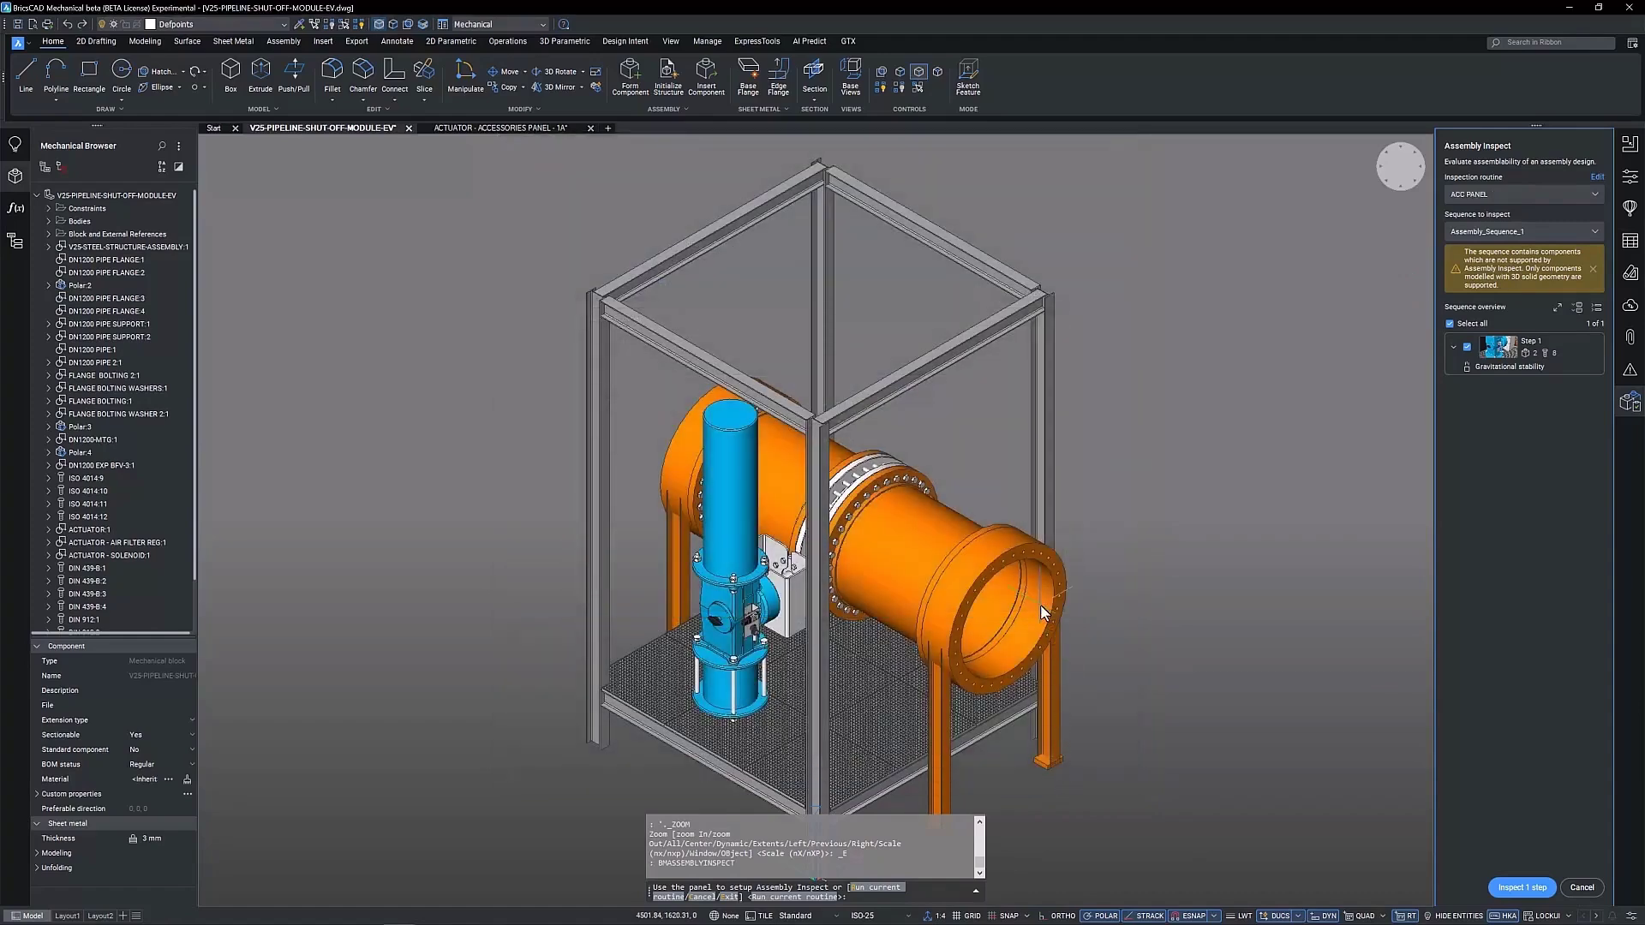
Inspect Step 1 and expand the solenoid and air filter regulator results, both Unstable for fall
{"action": "left_click", "coordinate": [1523, 888]}
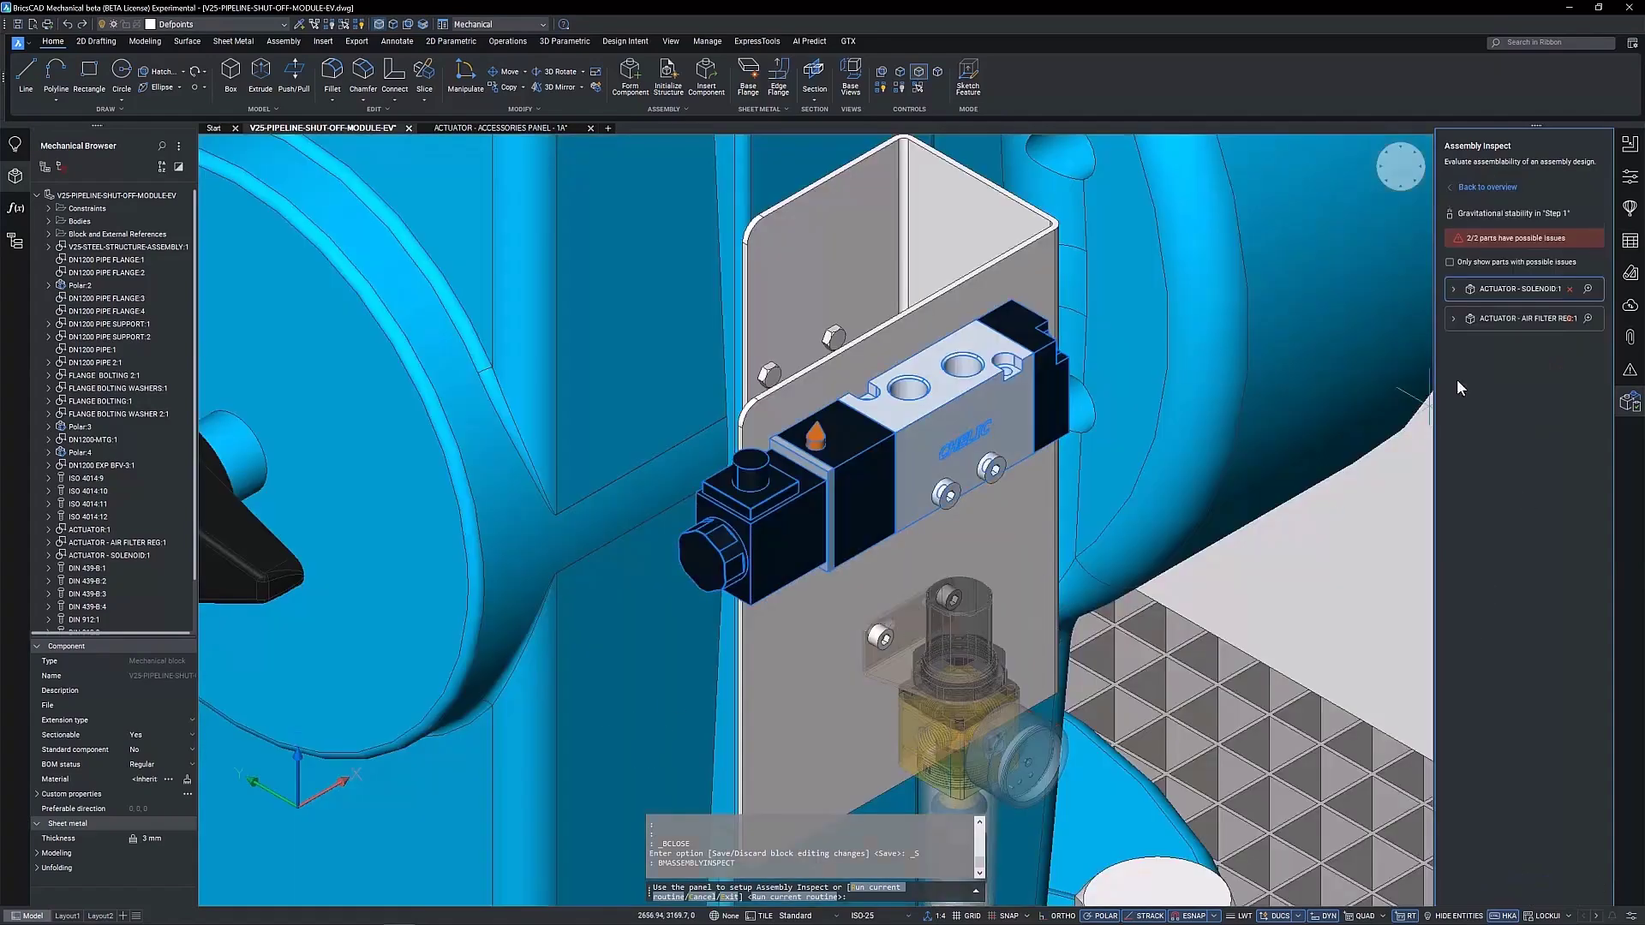
{"action": "left_click", "coordinate": [1454, 290]}
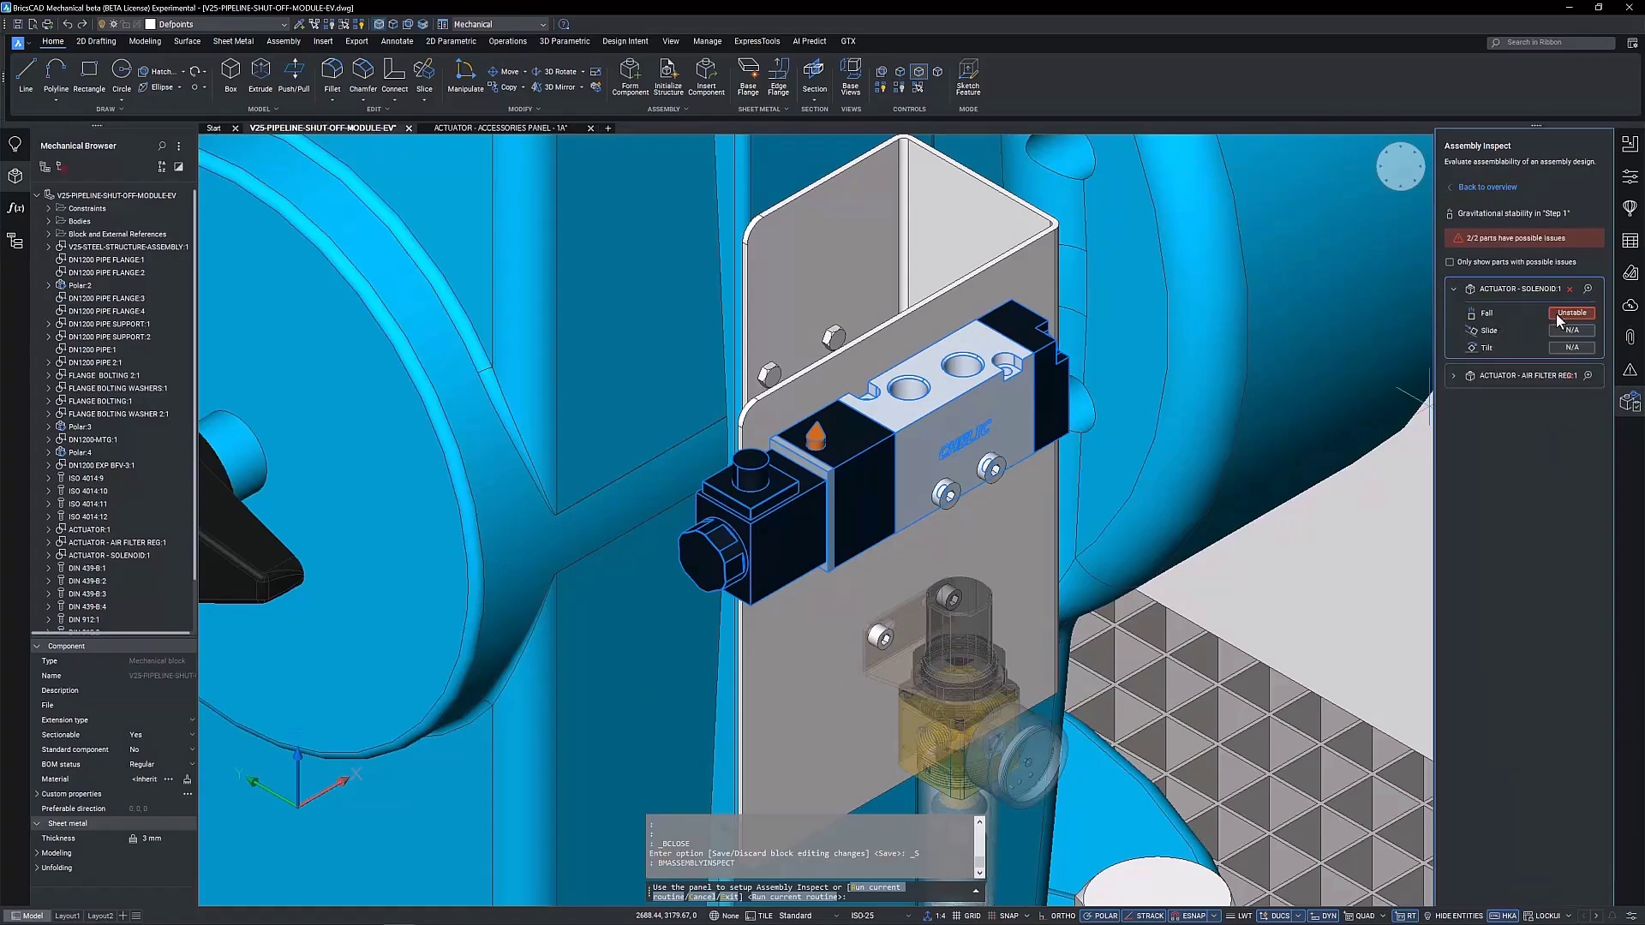
{"action": "middle_click_drag", "start_coordinate": [1050, 549], "coordinate": [1110, 322]}
{"action": "left_click", "coordinate": [1454, 376]}
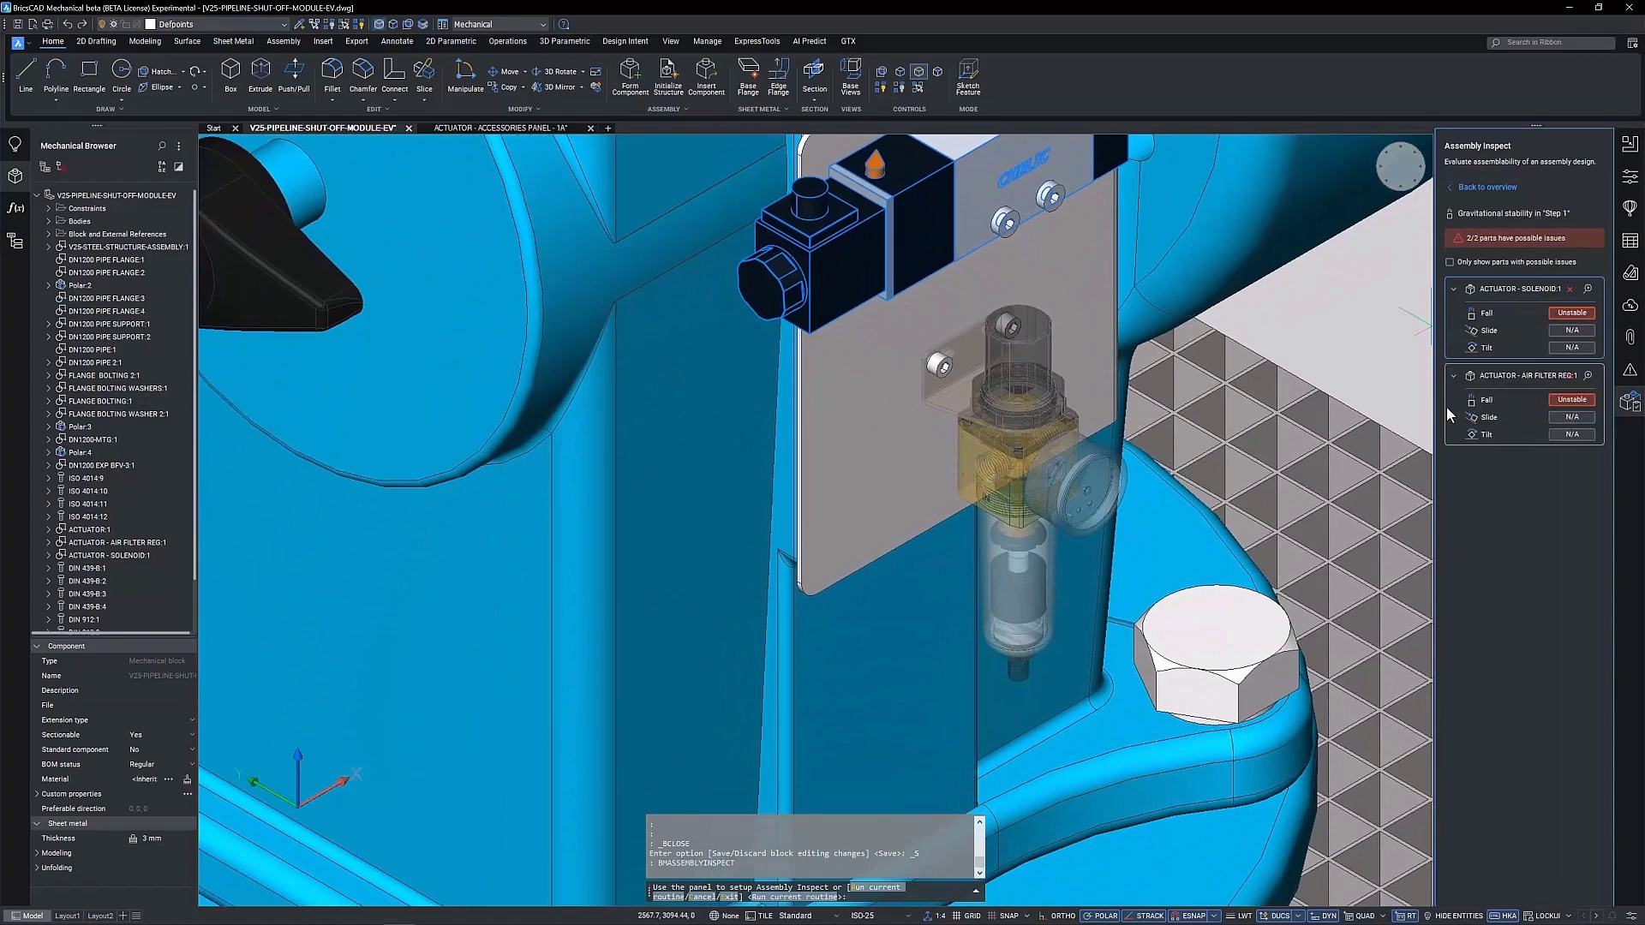
Check Step 2 stability: air filter regulator Unstable for tilt, solenoid fully stable, then return to overview
{"action": "left_click", "coordinate": [1479, 187]}
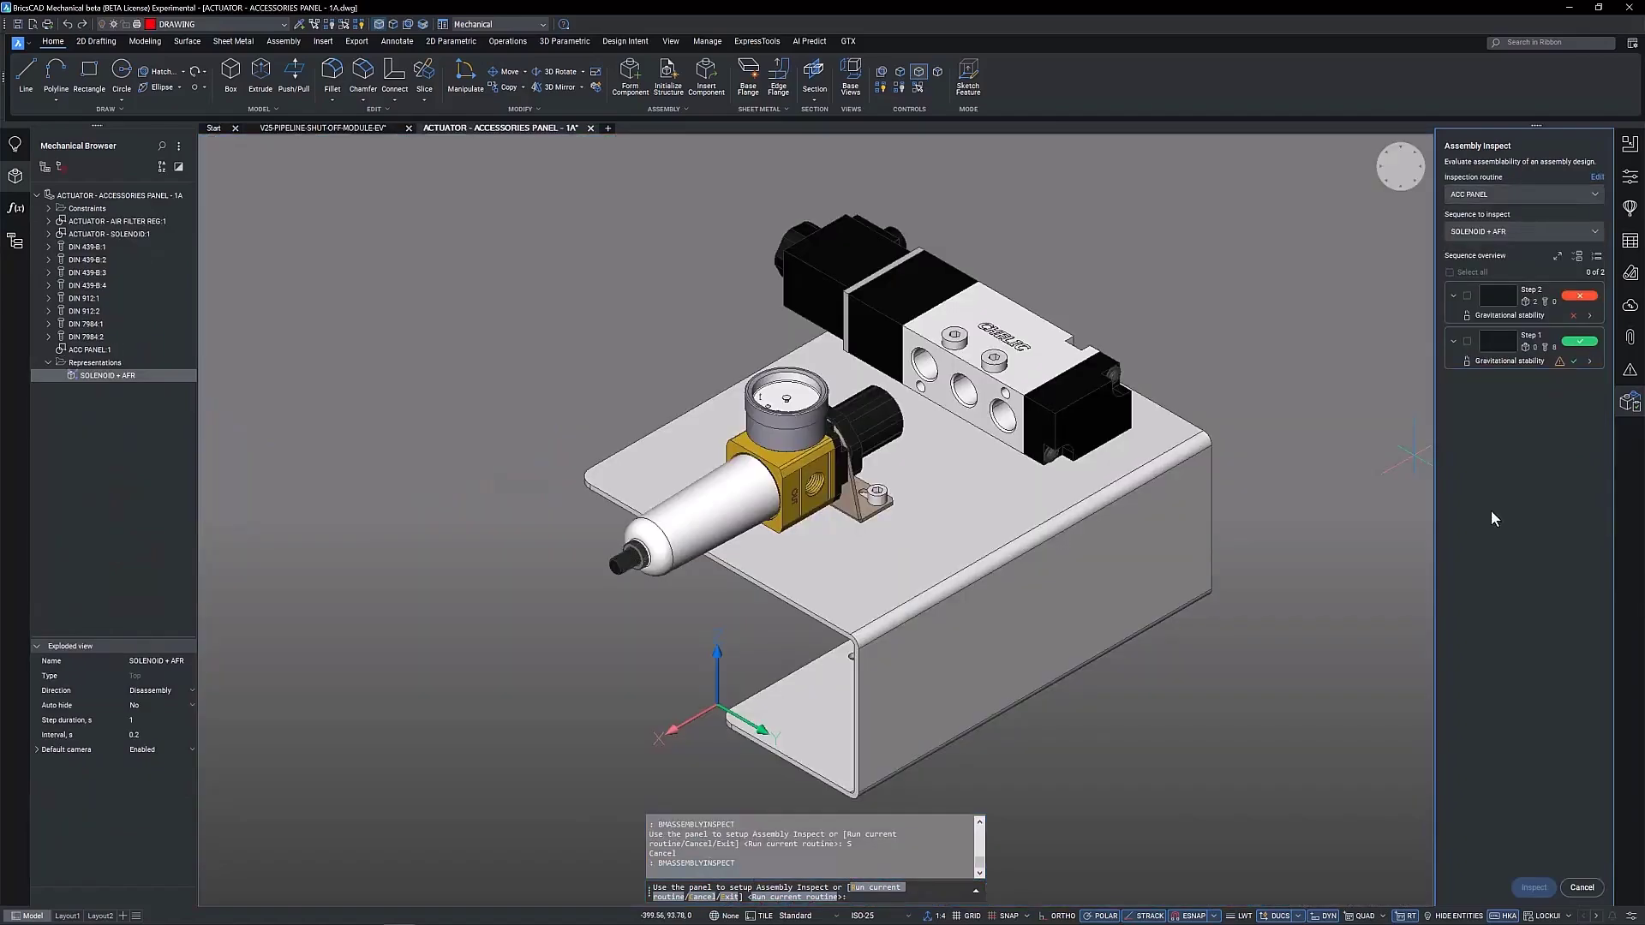
{"action": "left_click", "coordinate": [1589, 316]}
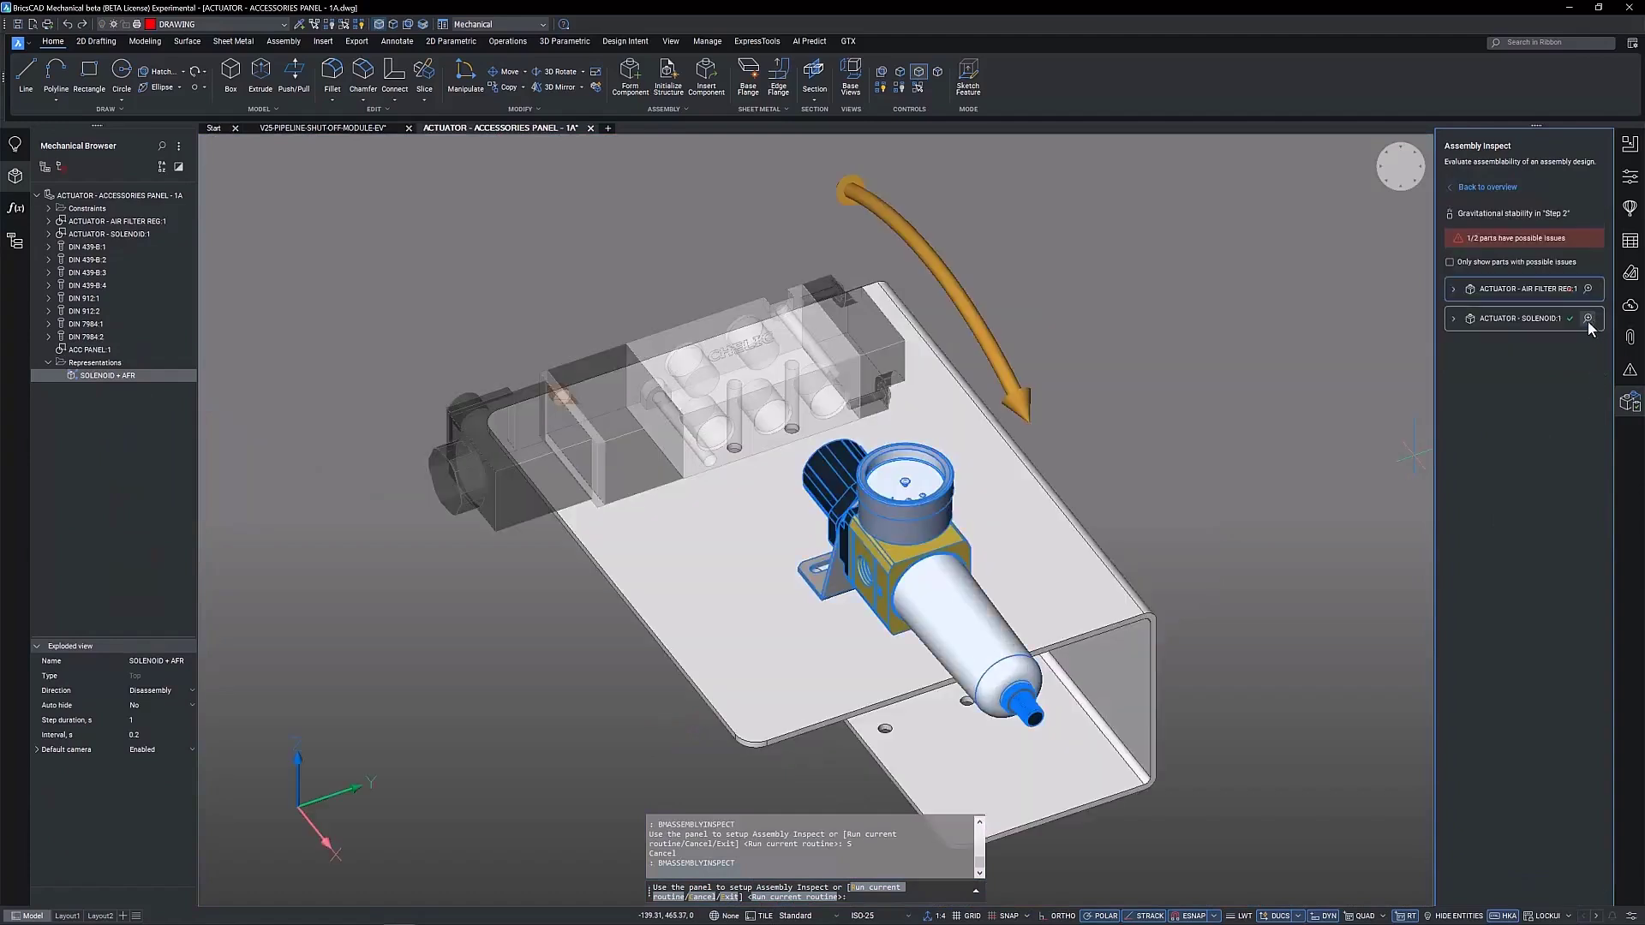
{"action": "left_click", "coordinate": [1451, 291]}
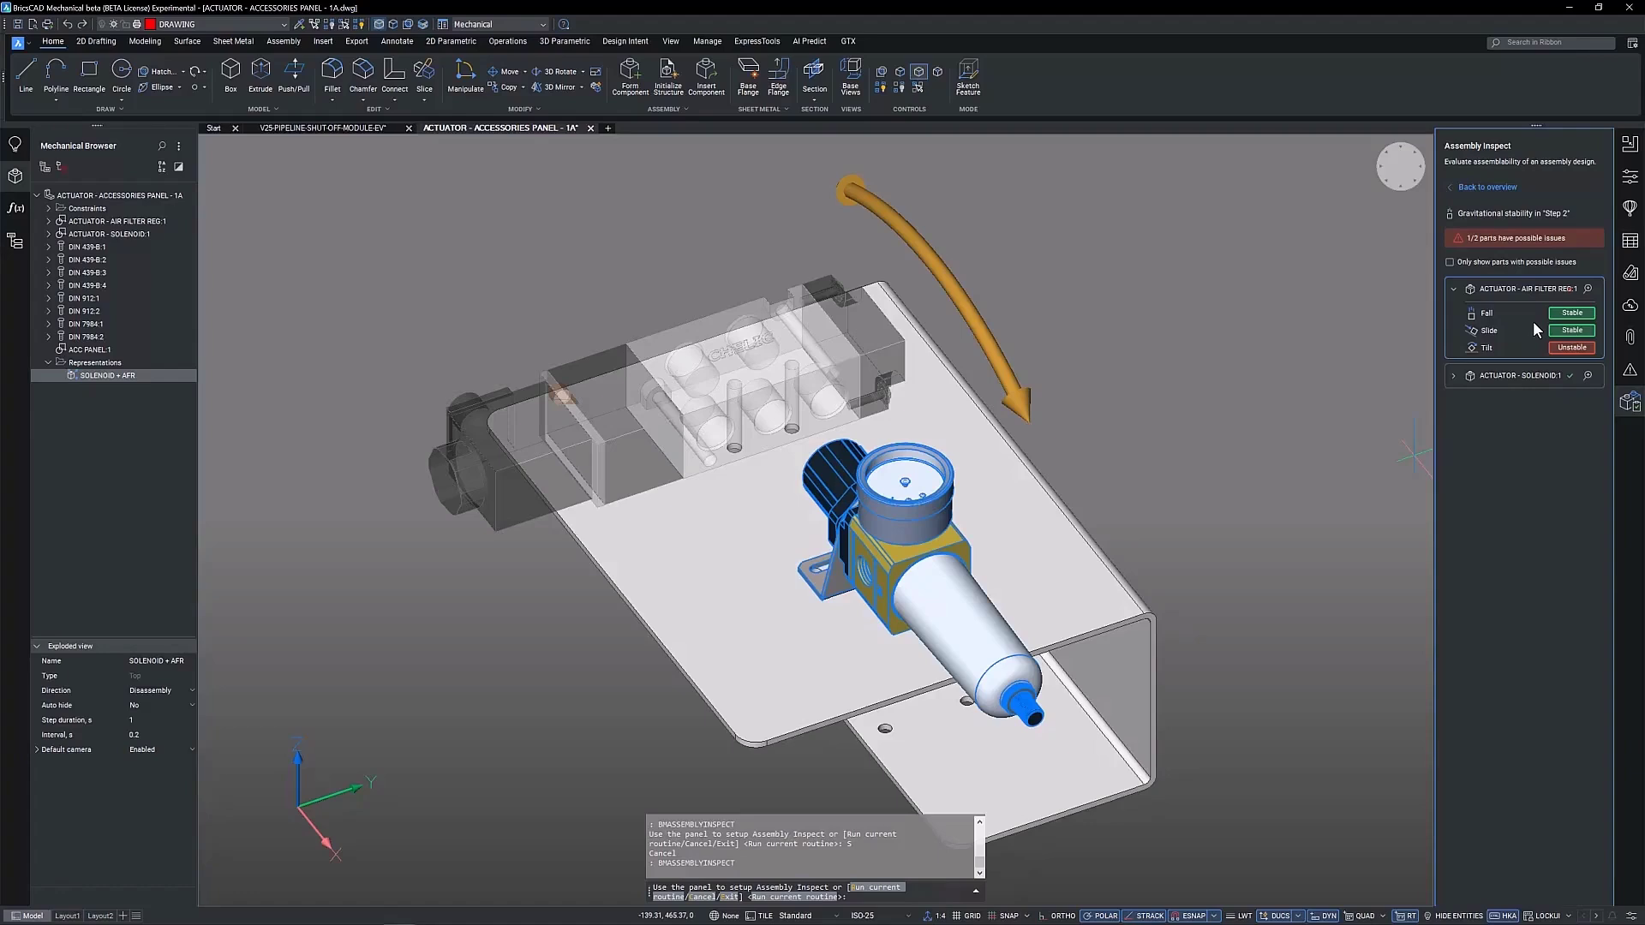
{"action": "left_click", "coordinate": [1499, 373]}
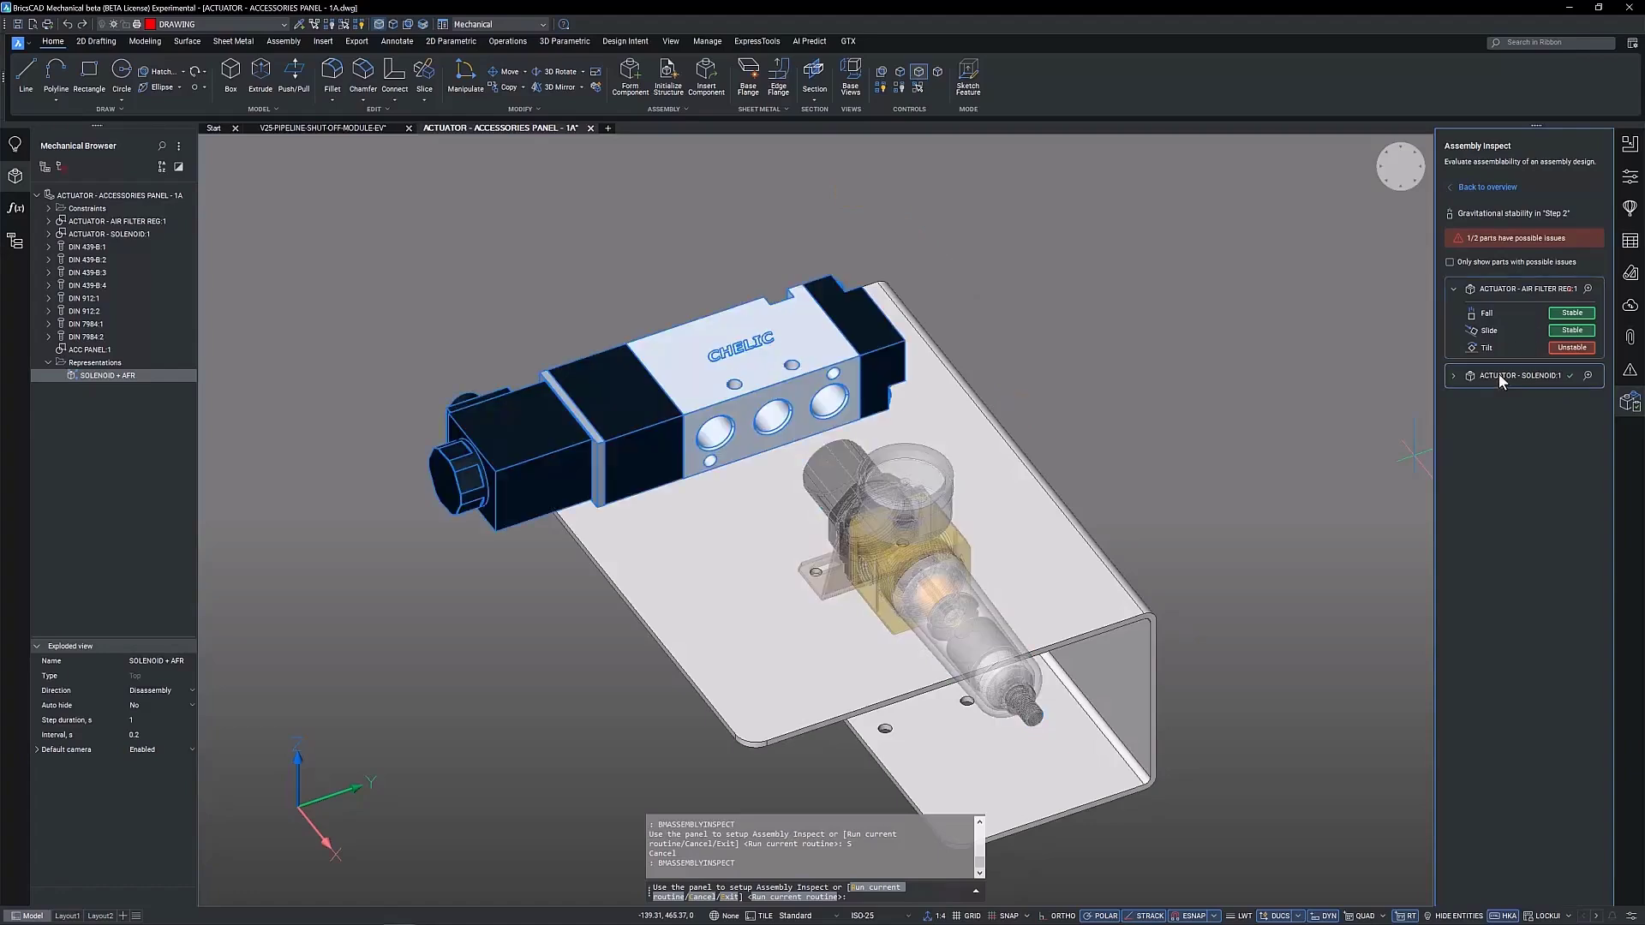
{"action": "left_click", "coordinate": [1451, 376]}
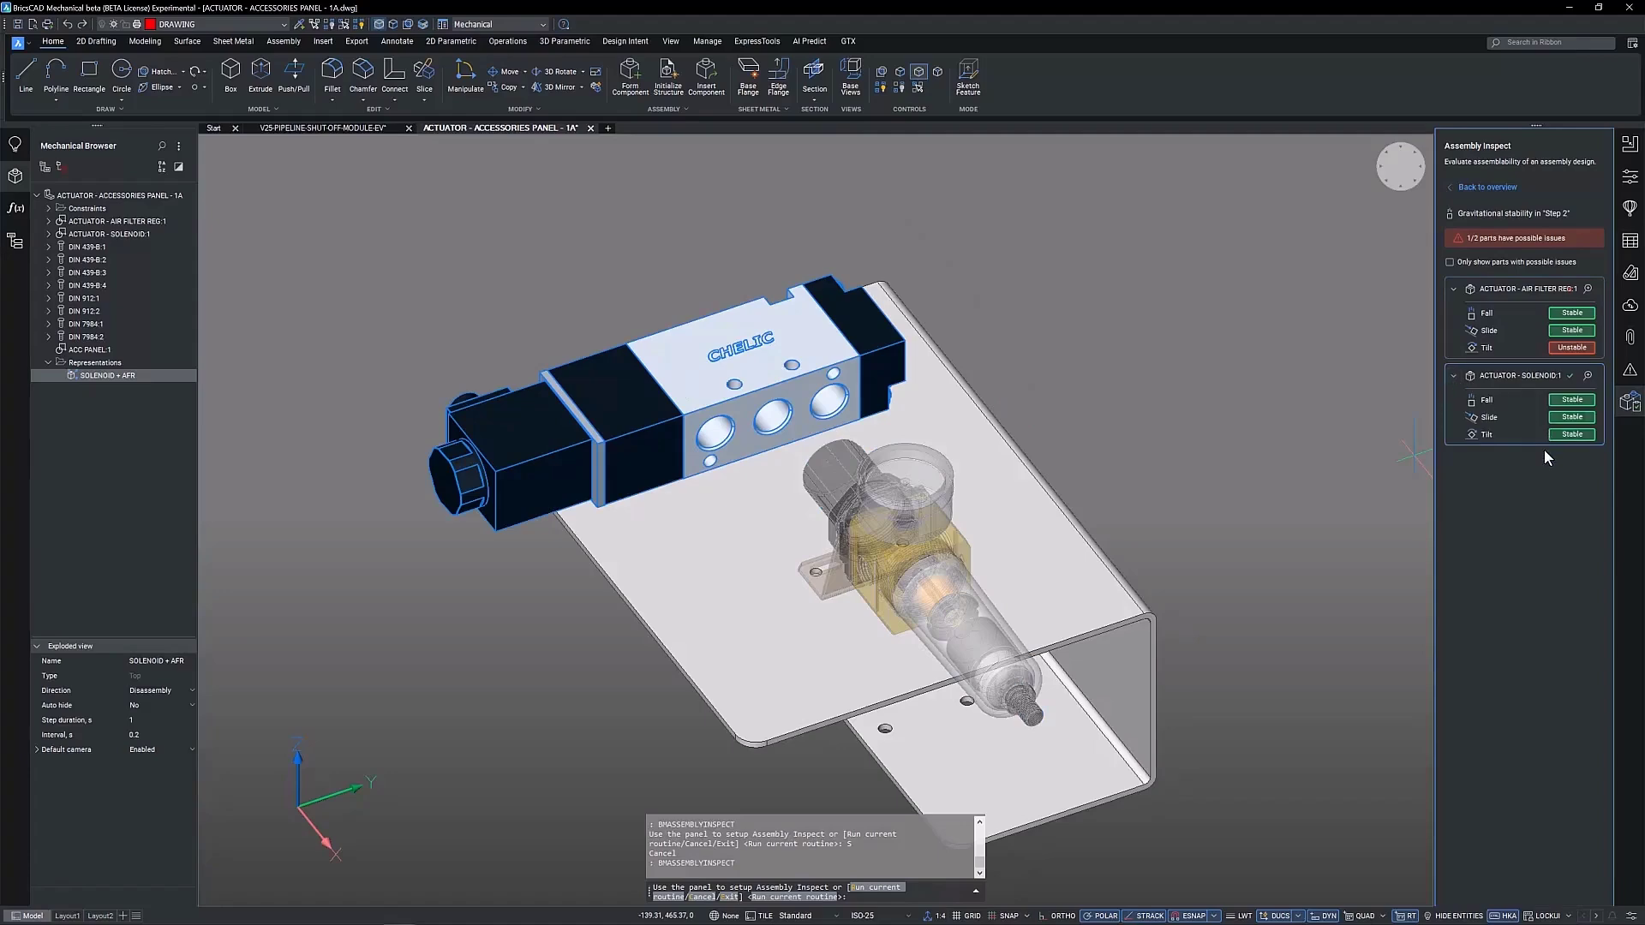
{"action": "left_click", "coordinate": [1498, 187]}
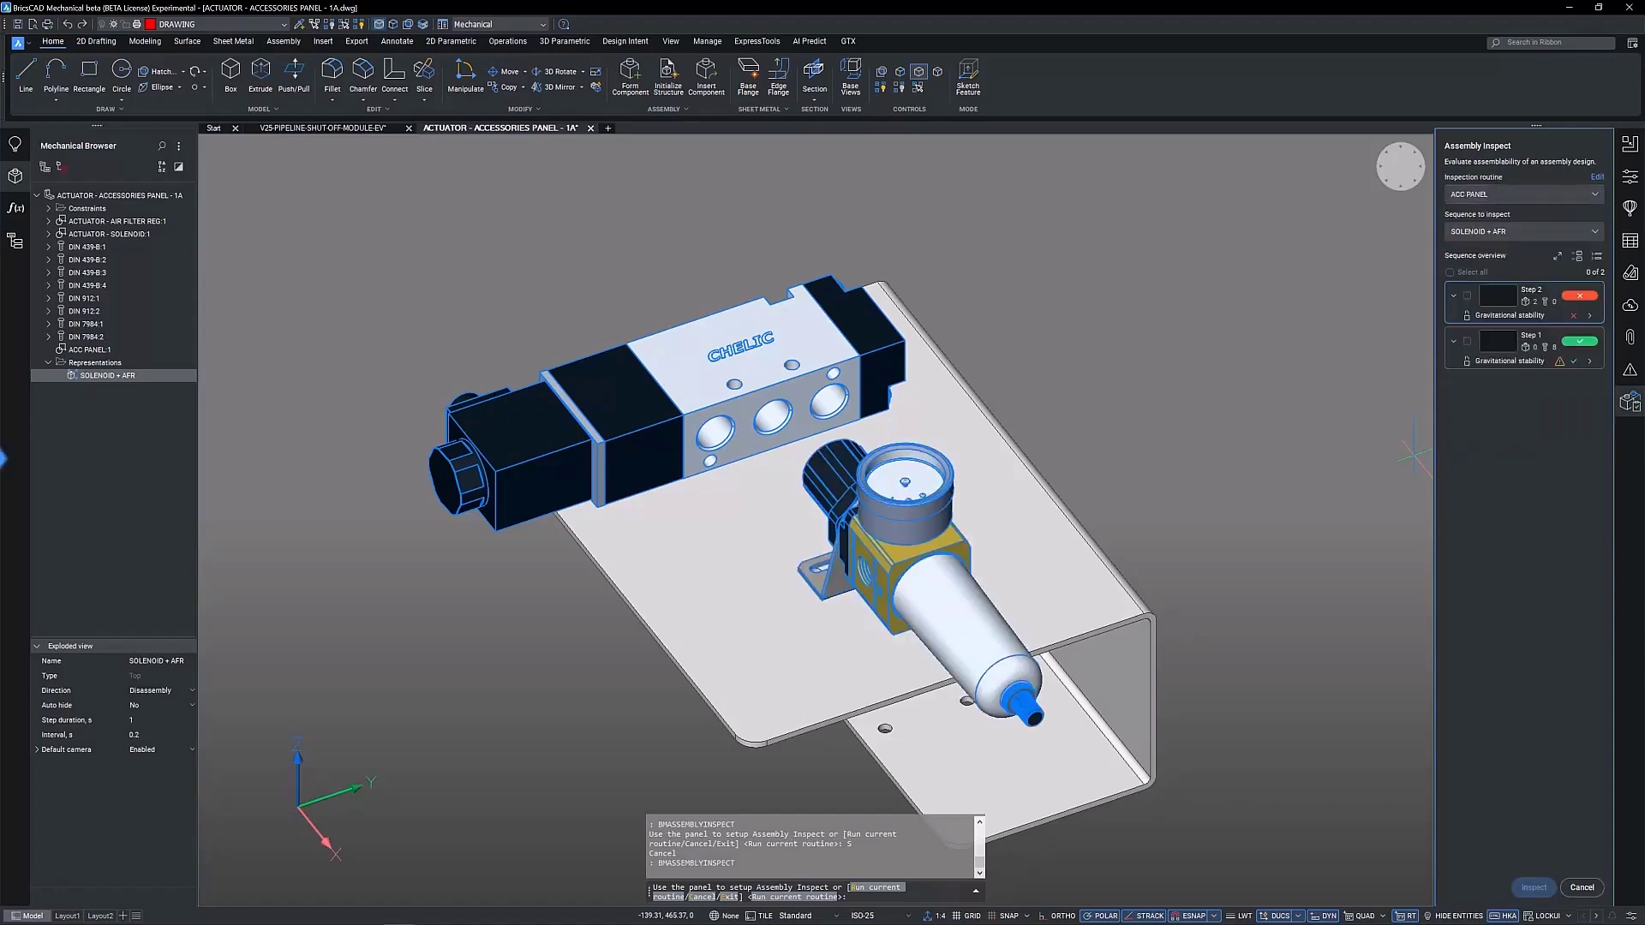